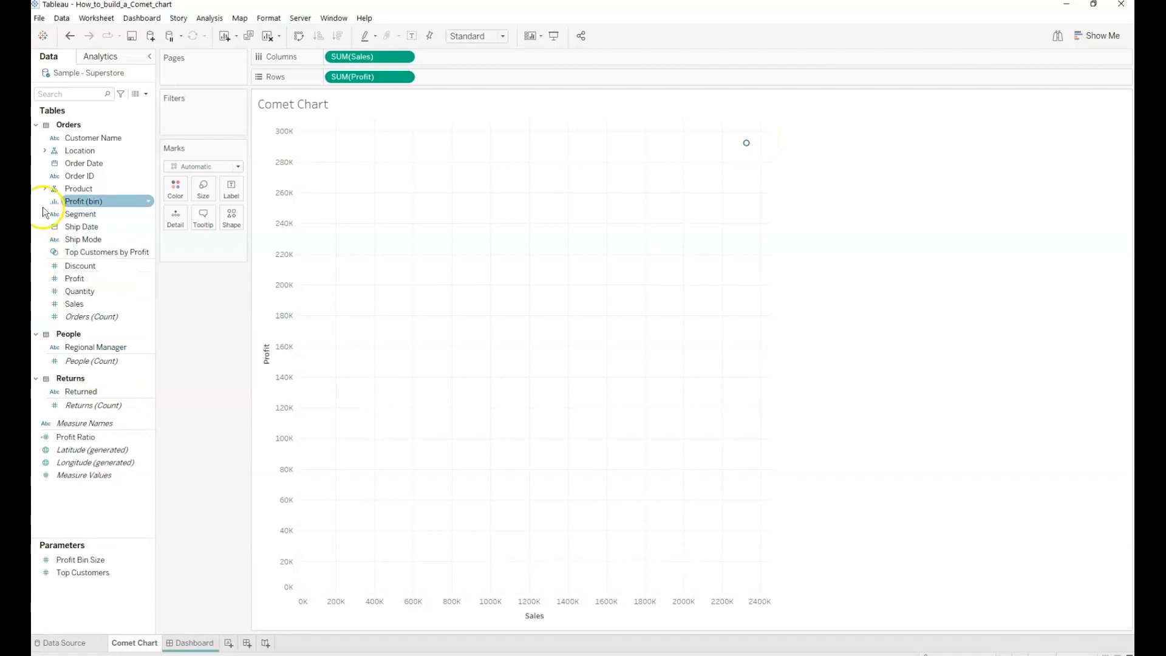
Break the Sales versus Profit scatter down by Sub-Category and label each mark with its sub-category
left_click(45, 188)
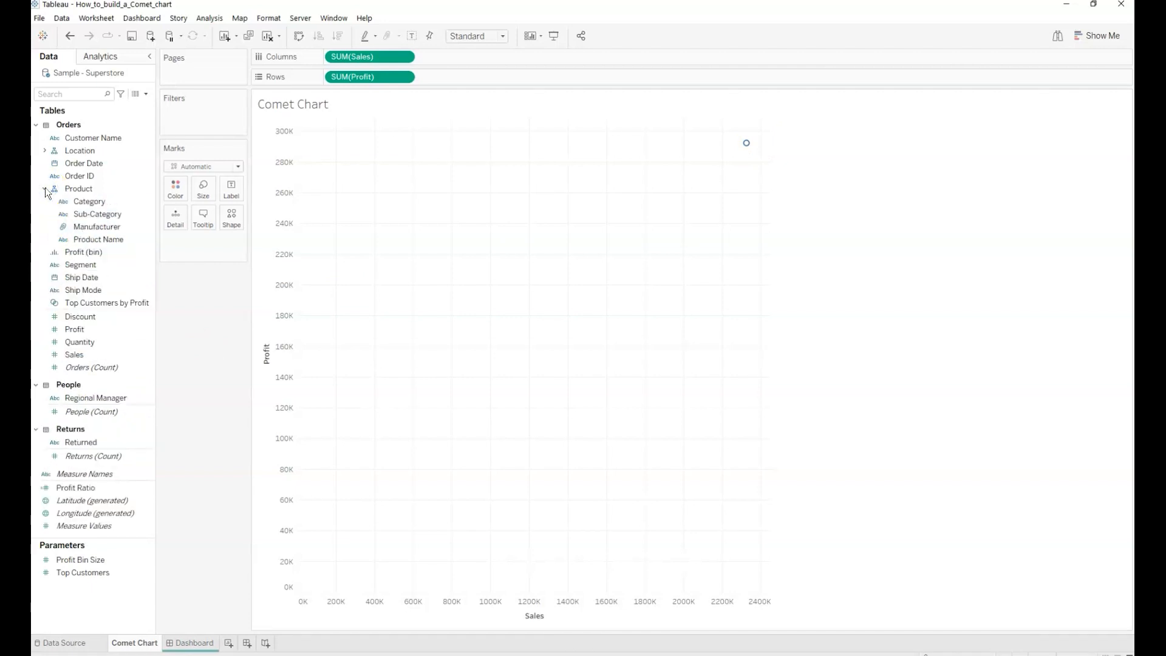
left_click_drag(85, 201, 178, 221)
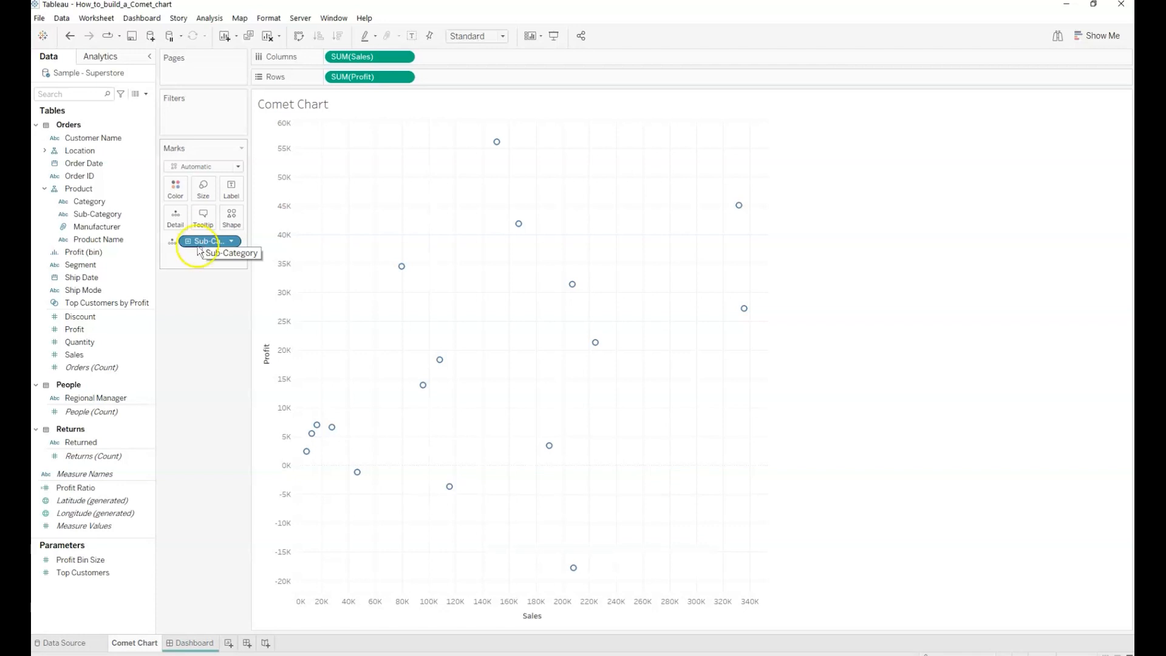
left_click_drag(204, 245, 232, 190)
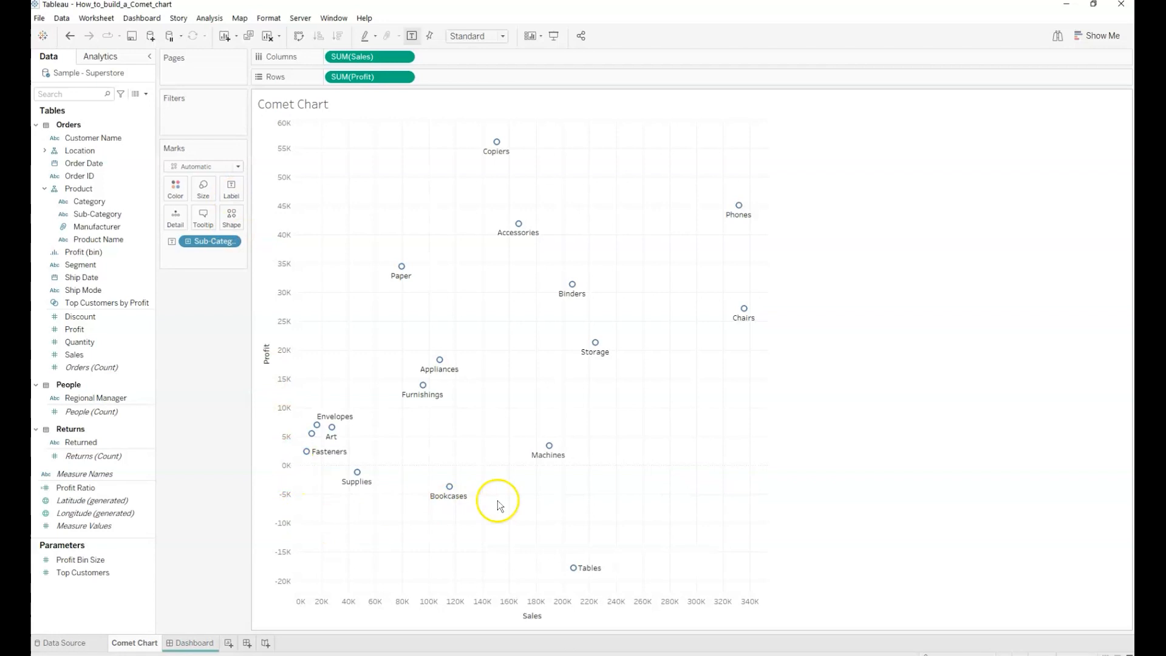
mouse_move(571, 297)
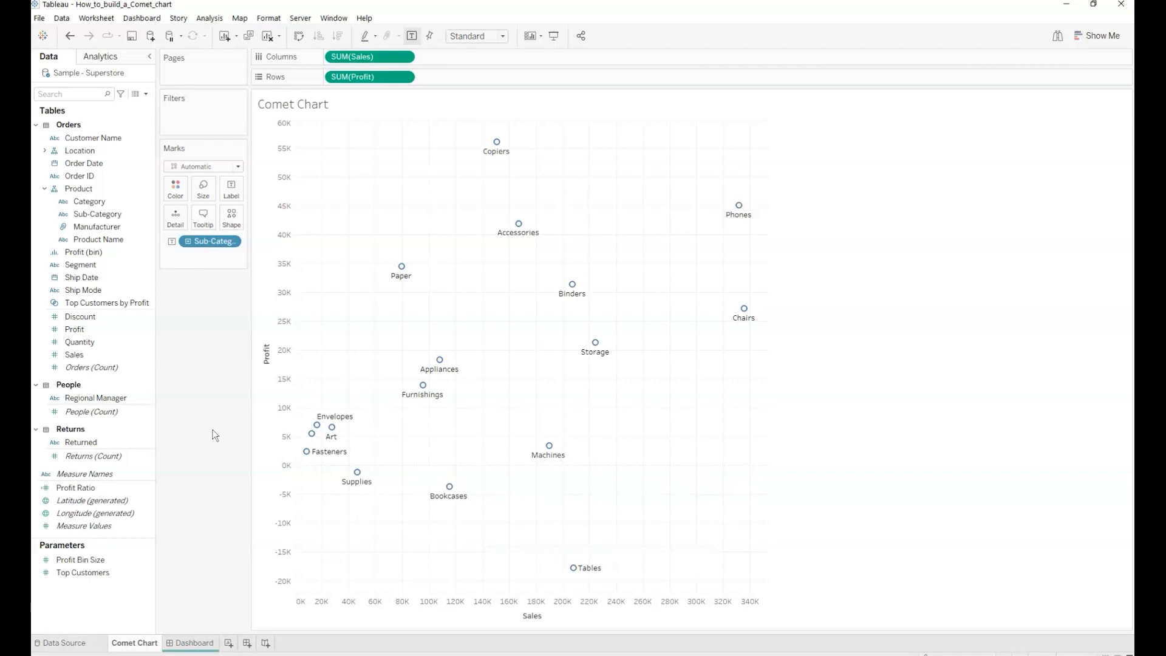
Create a Date parameter named "Fecha previa" whose allowable values are a list taken from Order Date
left_click(145, 94)
left_click(125, 119)
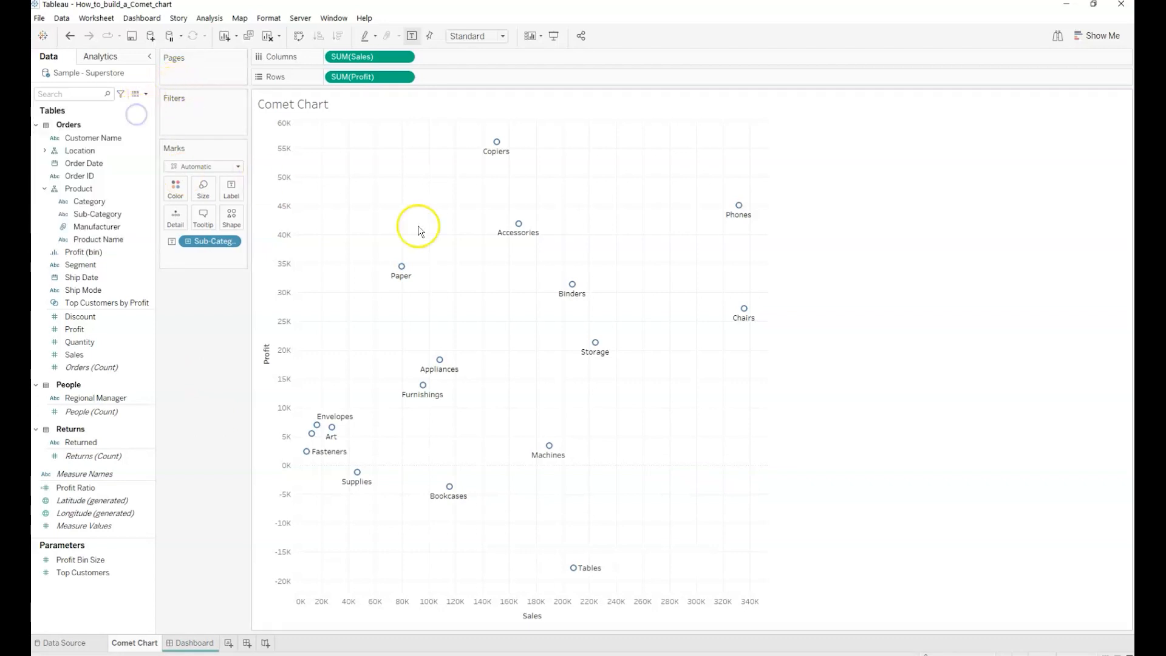
type("Fecha previa")
left_click(560, 283)
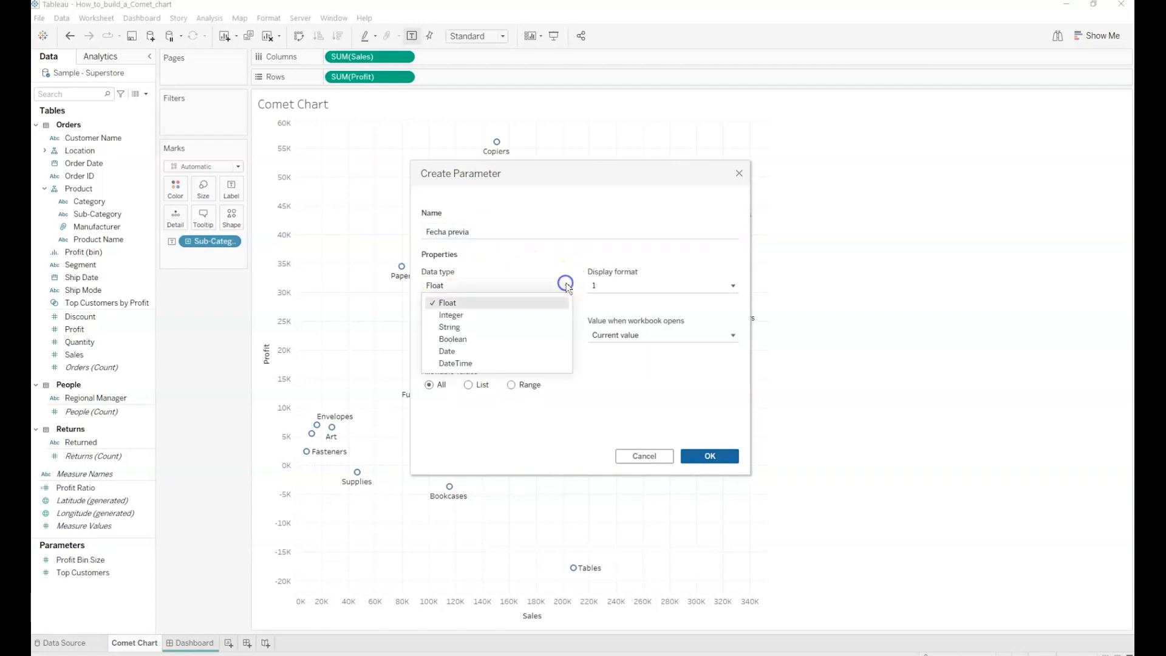
left_click(524, 352)
left_click(469, 384)
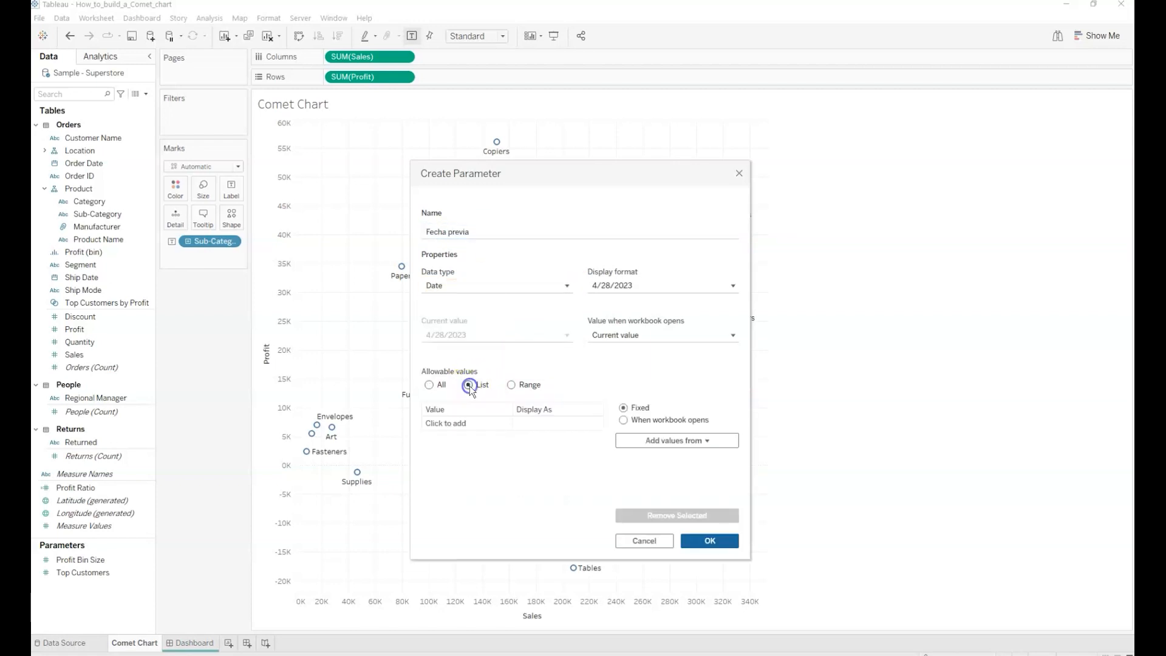
left_click(698, 442)
left_click(692, 457)
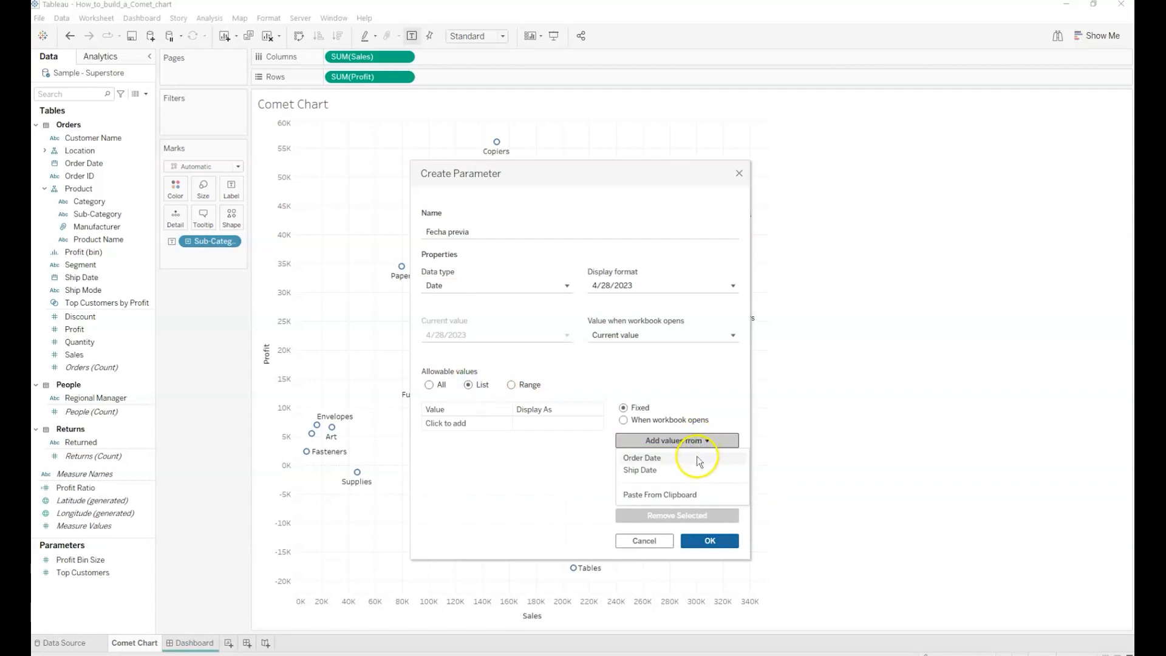
left_click(722, 540)
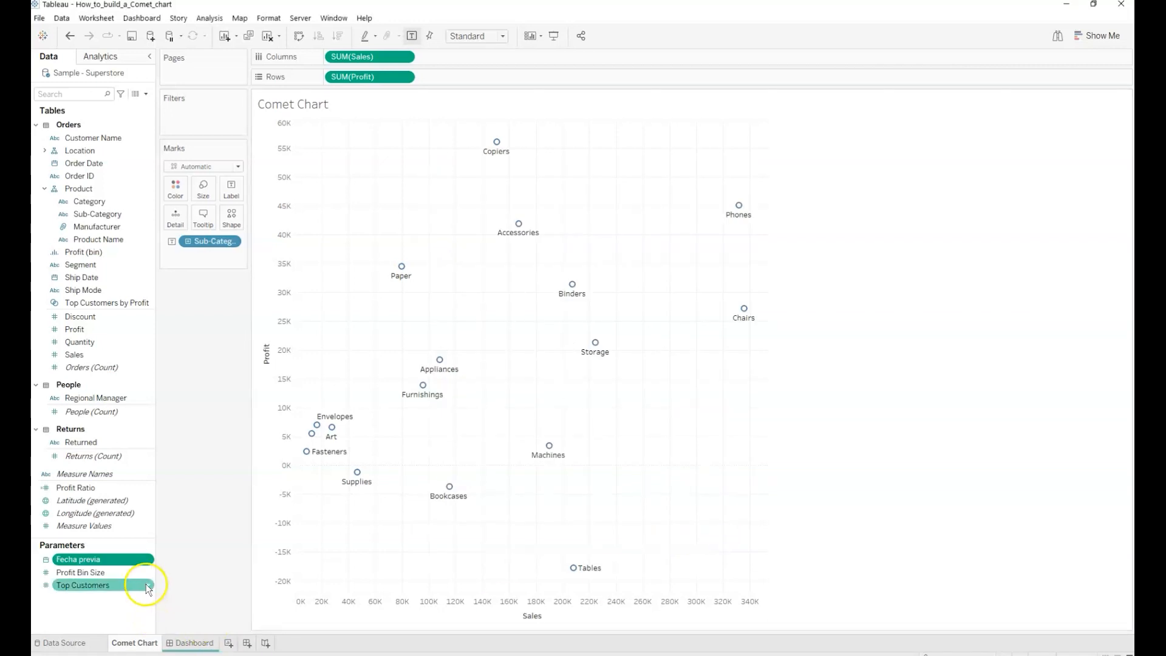
Duplicate the Fecha previa parameter and rename the copy "Fecha actual"
right_click(134, 560)
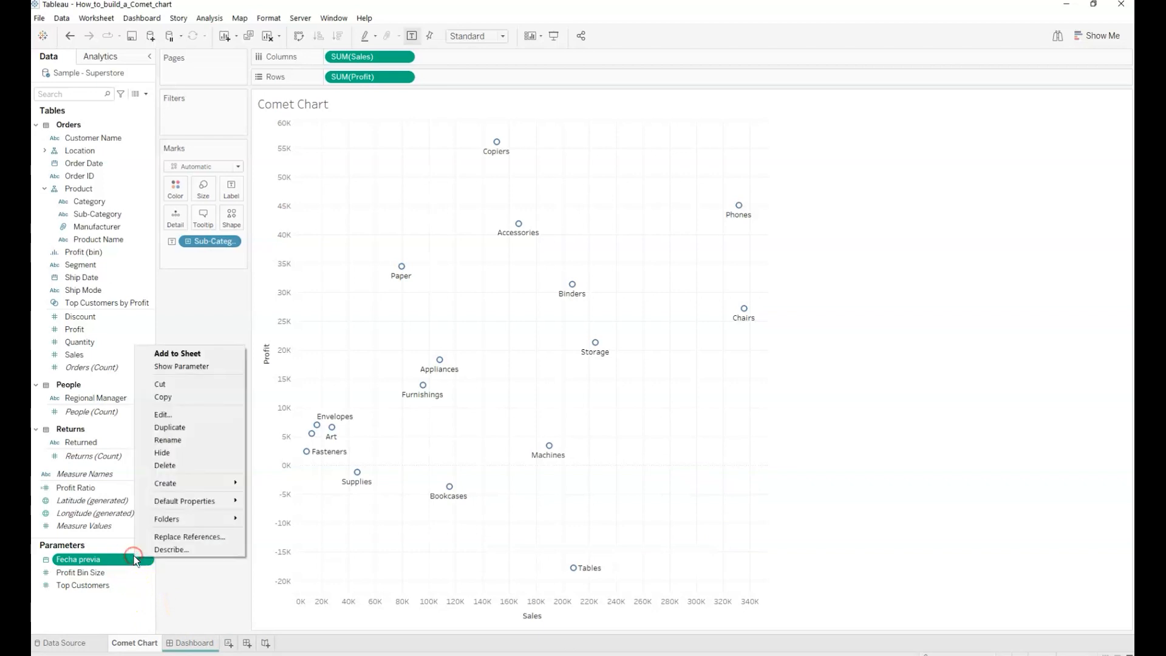
left_click(174, 425)
right_click(139, 571)
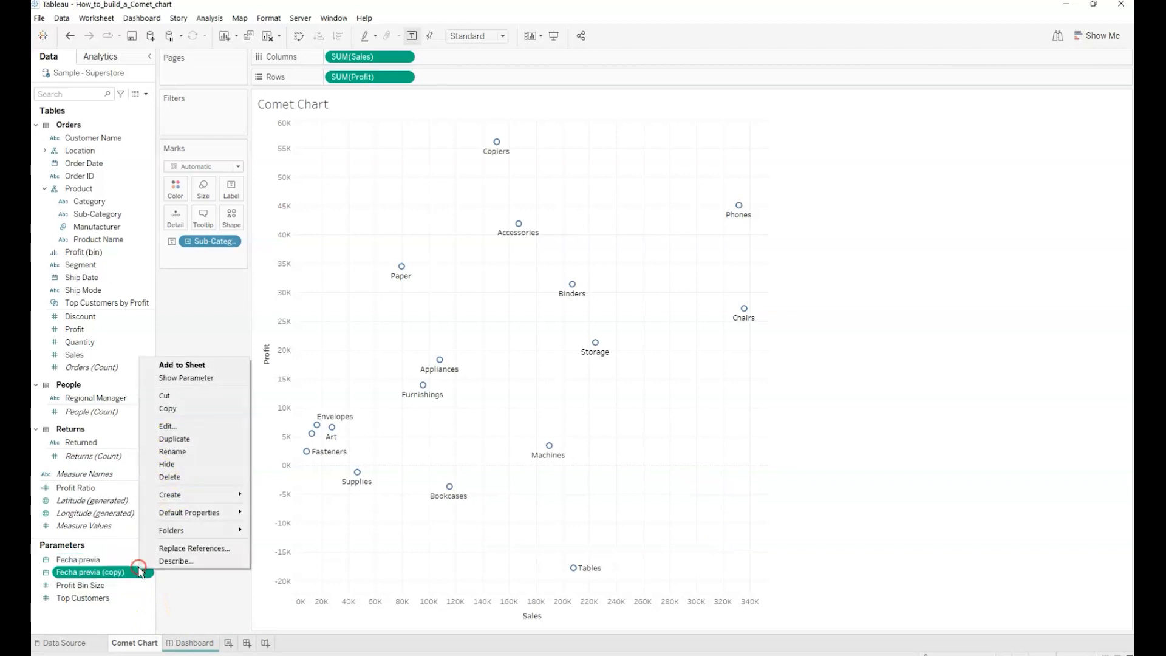
left_click(182, 426)
left_click_drag(458, 188, 567, 187)
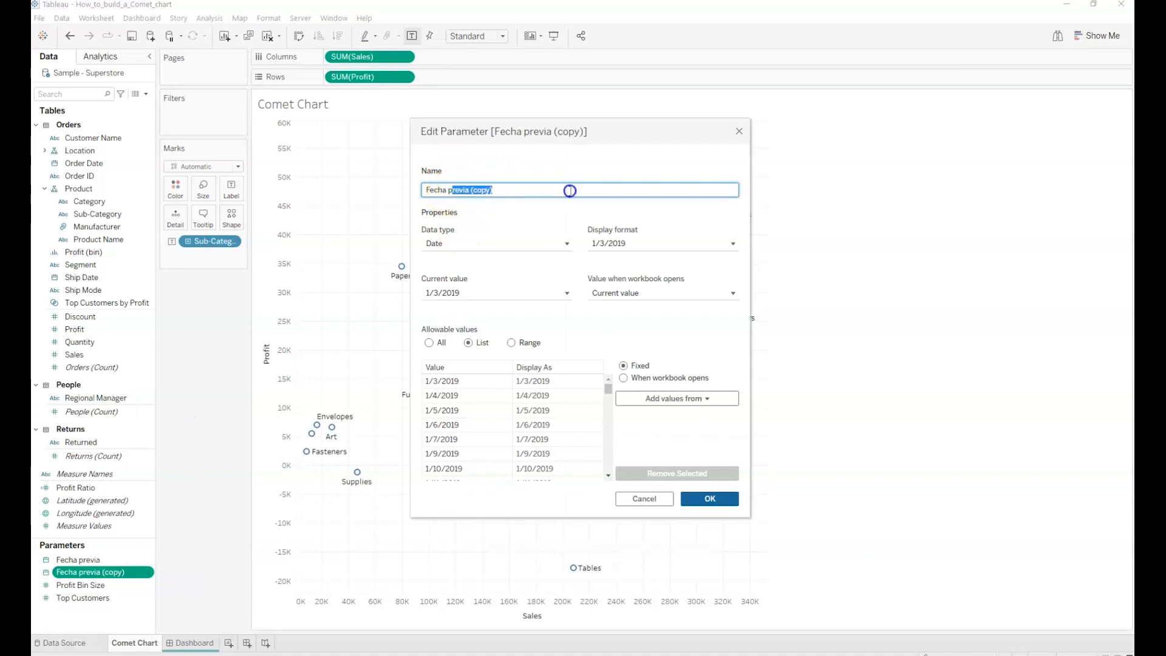
key("BackSpace")
type("actual")
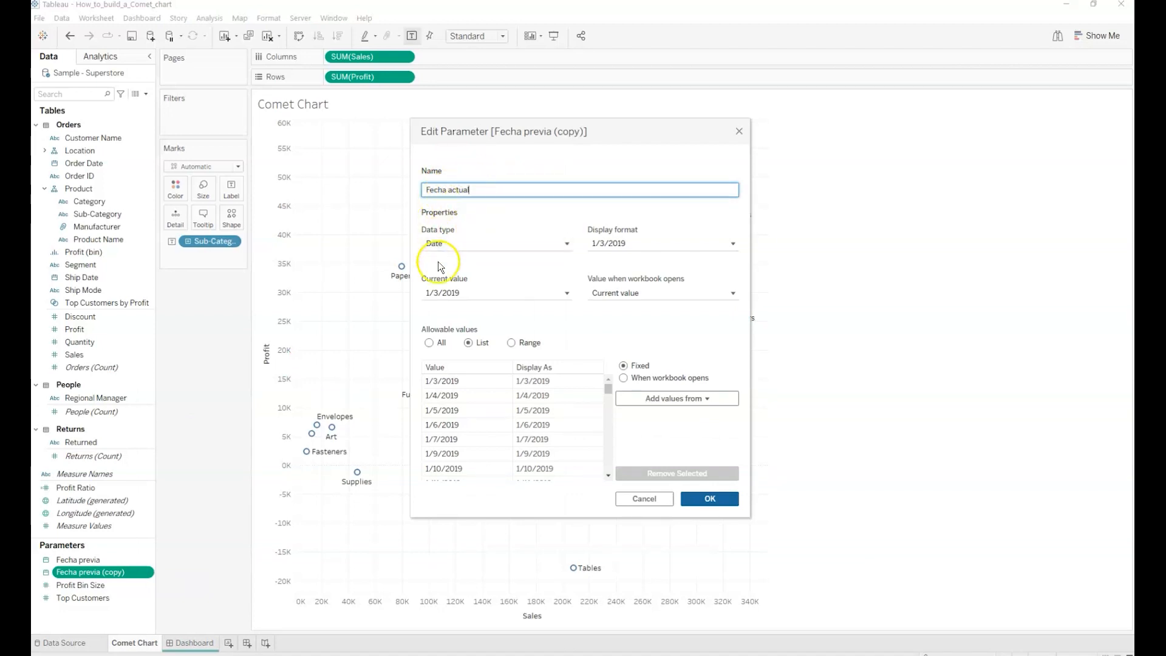
left_click(446, 381)
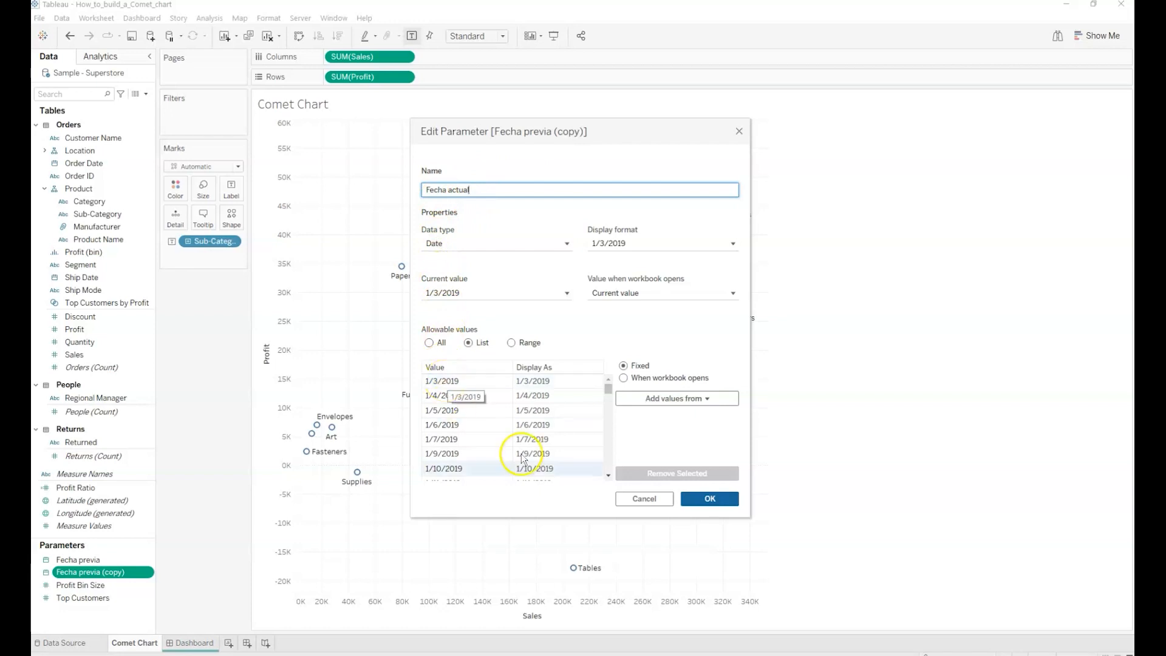
left_click(707, 498)
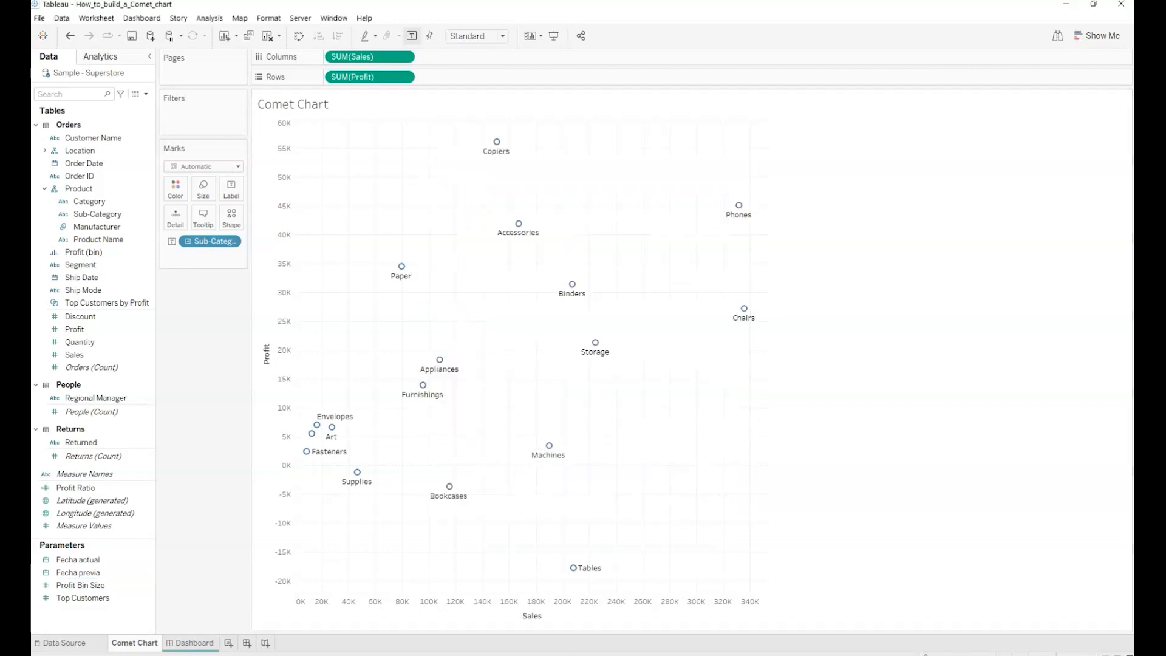
Create an Integer parameter named "Filtro Top N" with all values allowed
left_click(97, 598)
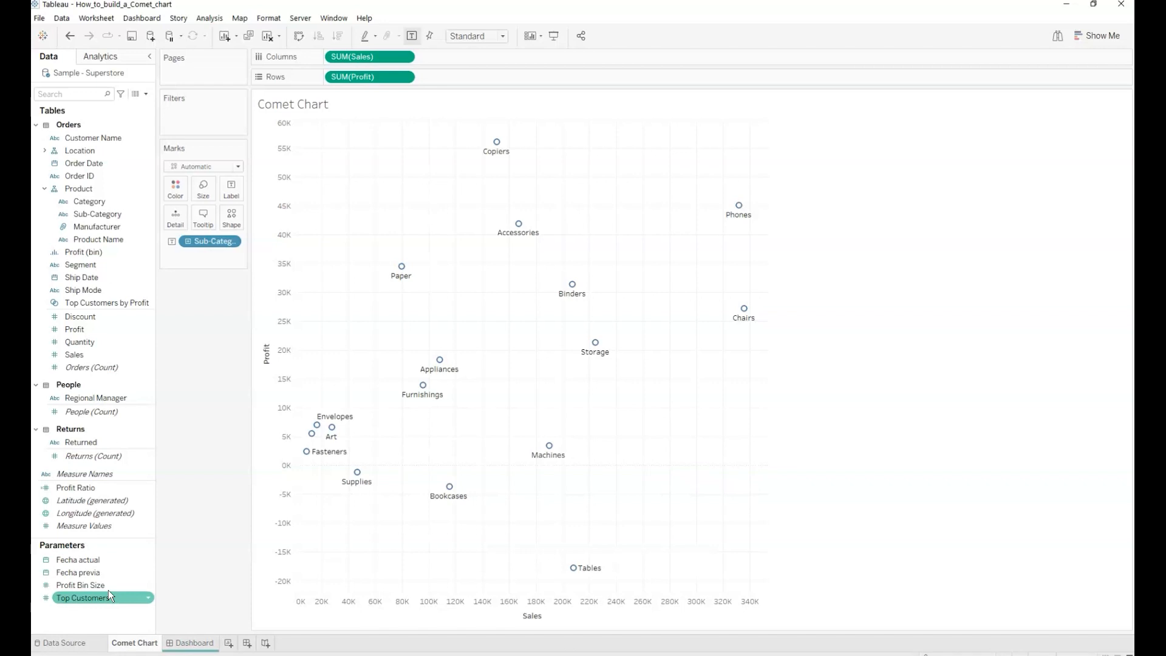
left_click(147, 93)
left_click(133, 120)
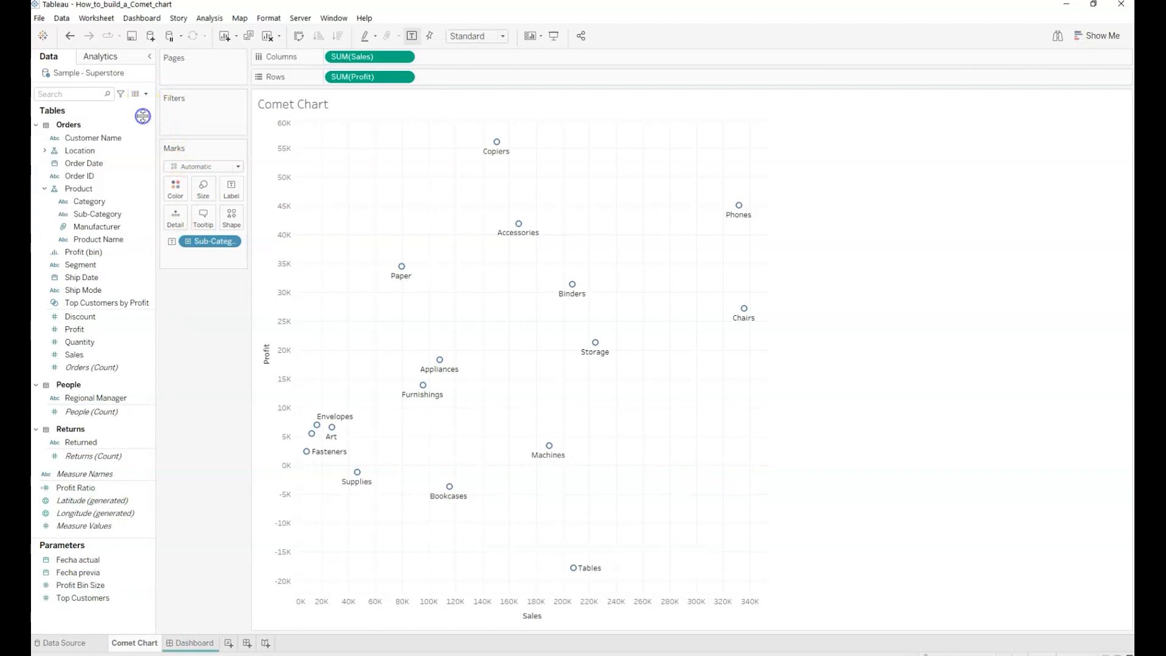
type("Filtro Top N")
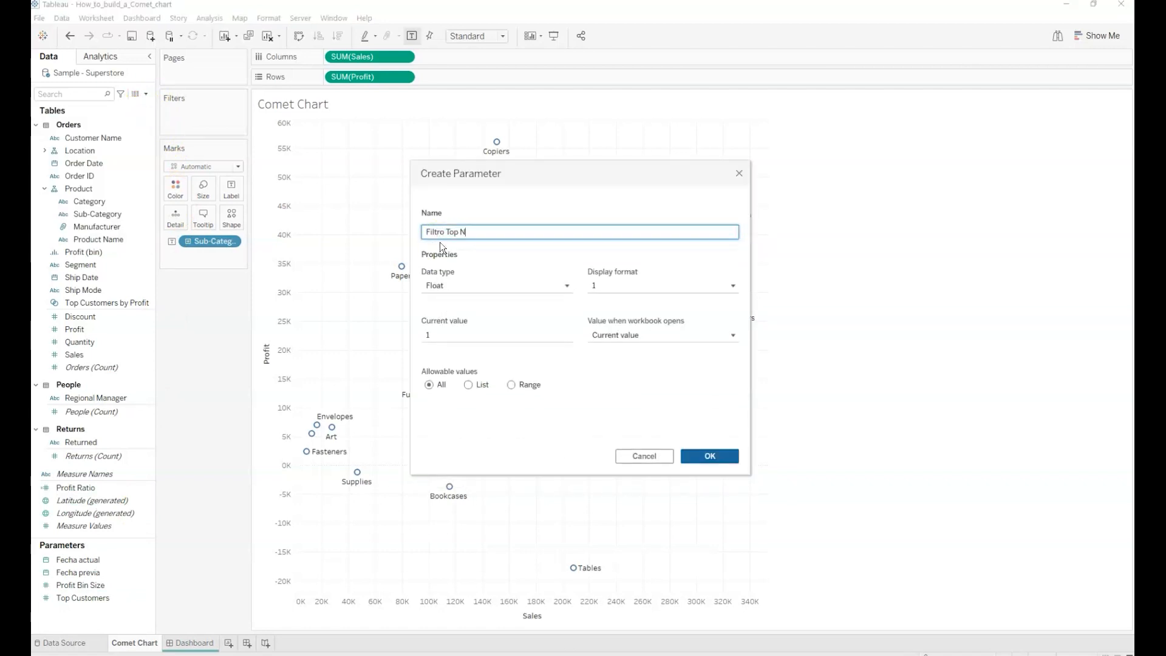
left_click(565, 286)
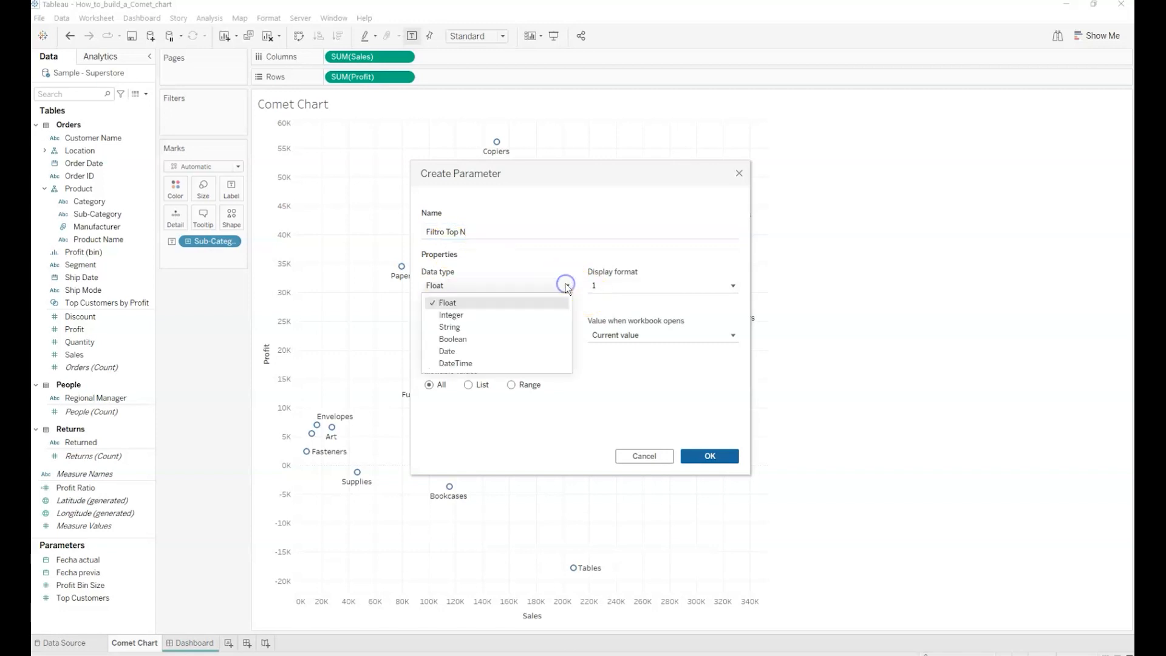
left_click(553, 315)
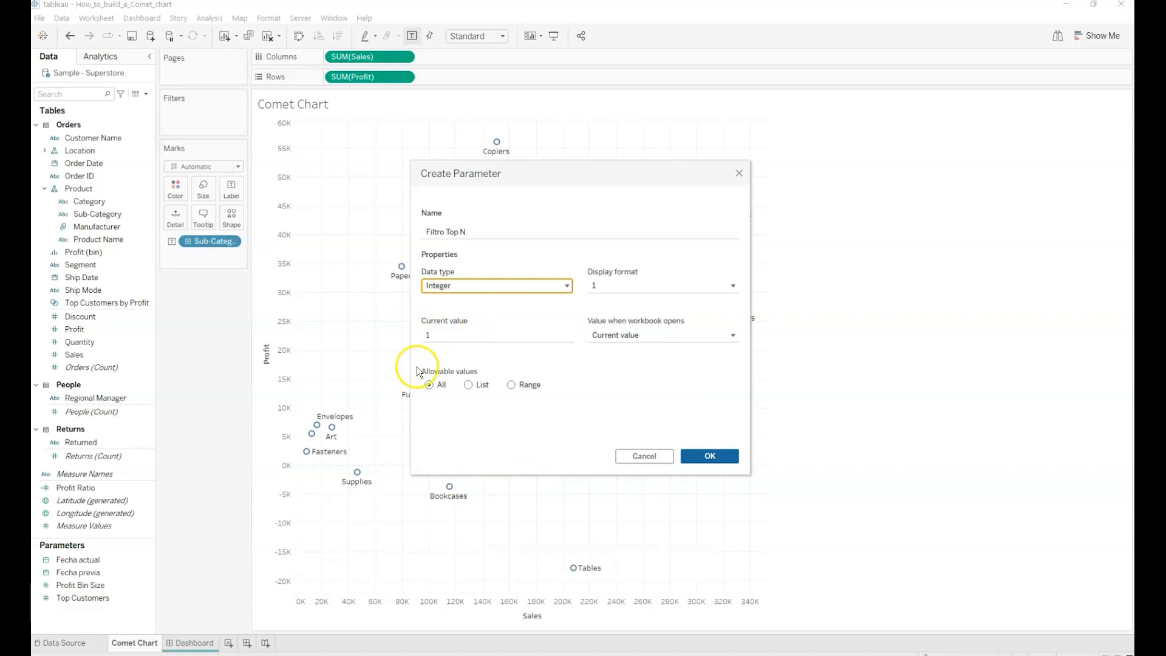
left_click(707, 456)
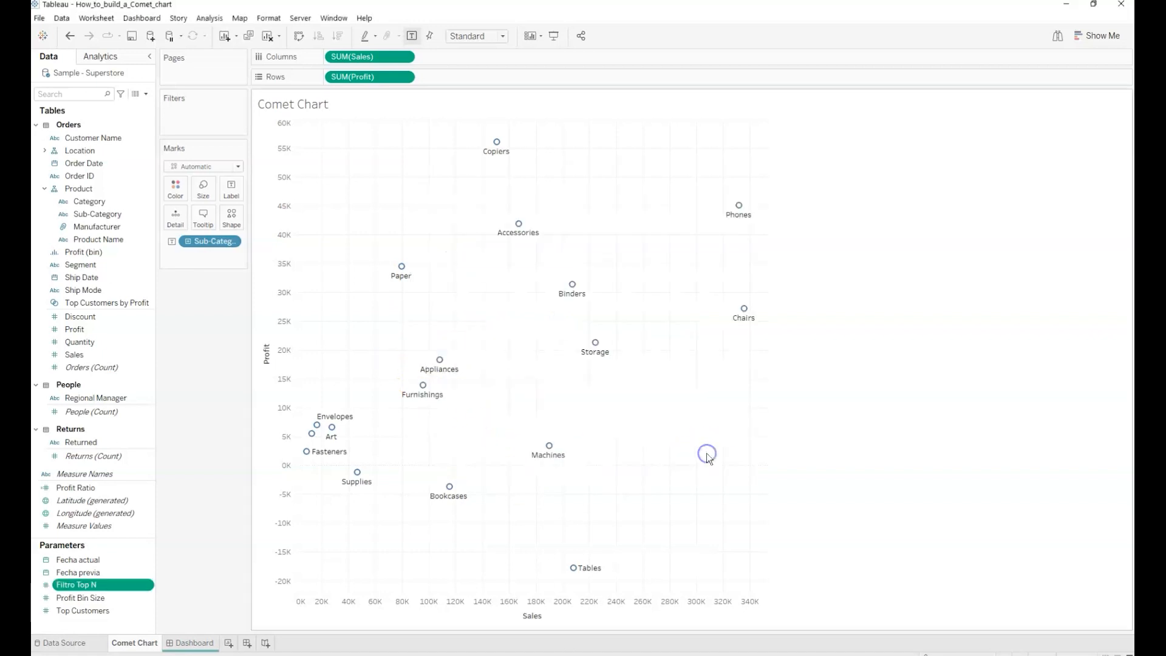
Show the controls for the Fecha actual, Fecha previa and Filtro Top N parameters on the sheet
right_click(125, 560)
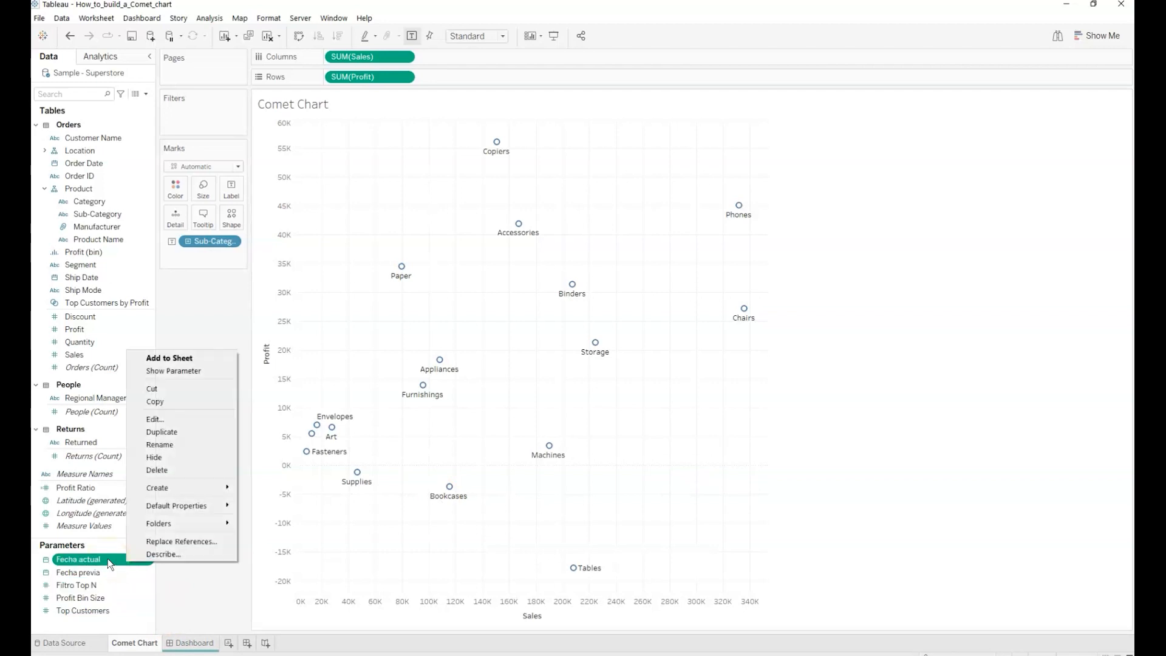
left_click(160, 371)
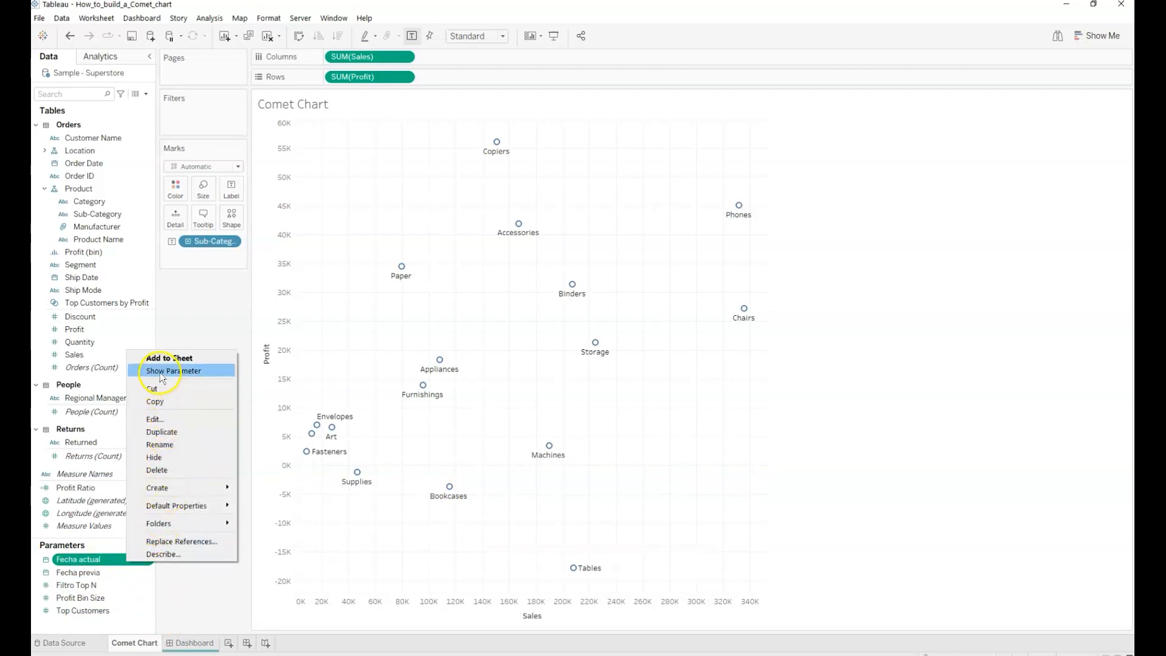
right_click(90, 572)
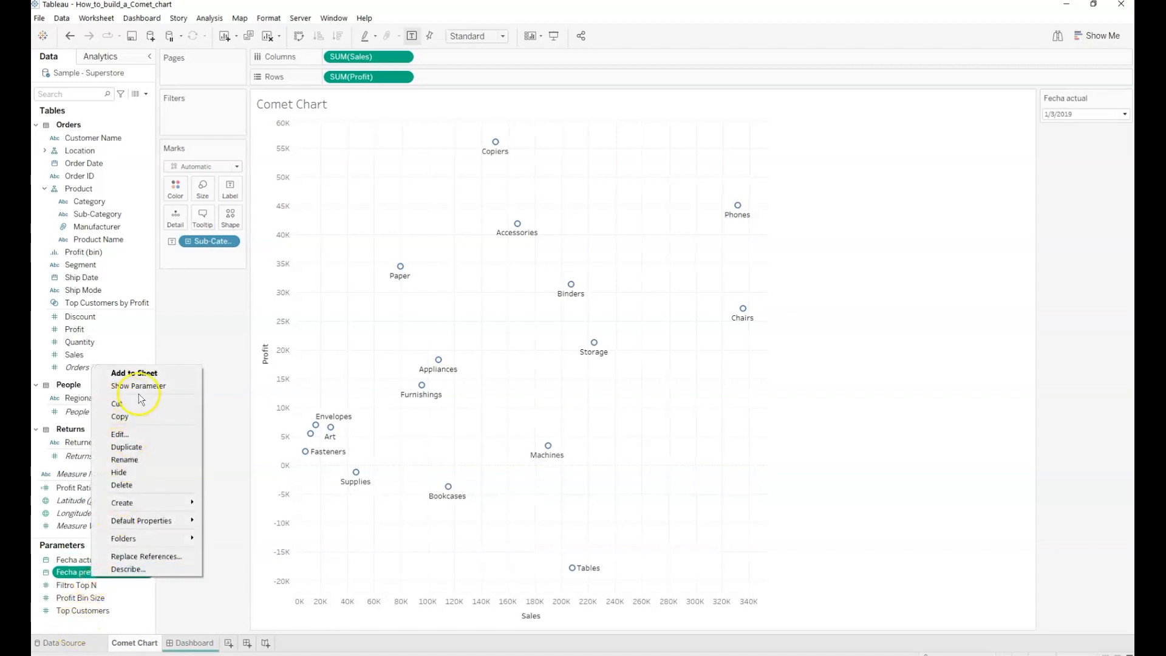
left_click(139, 393)
right_click(100, 583)
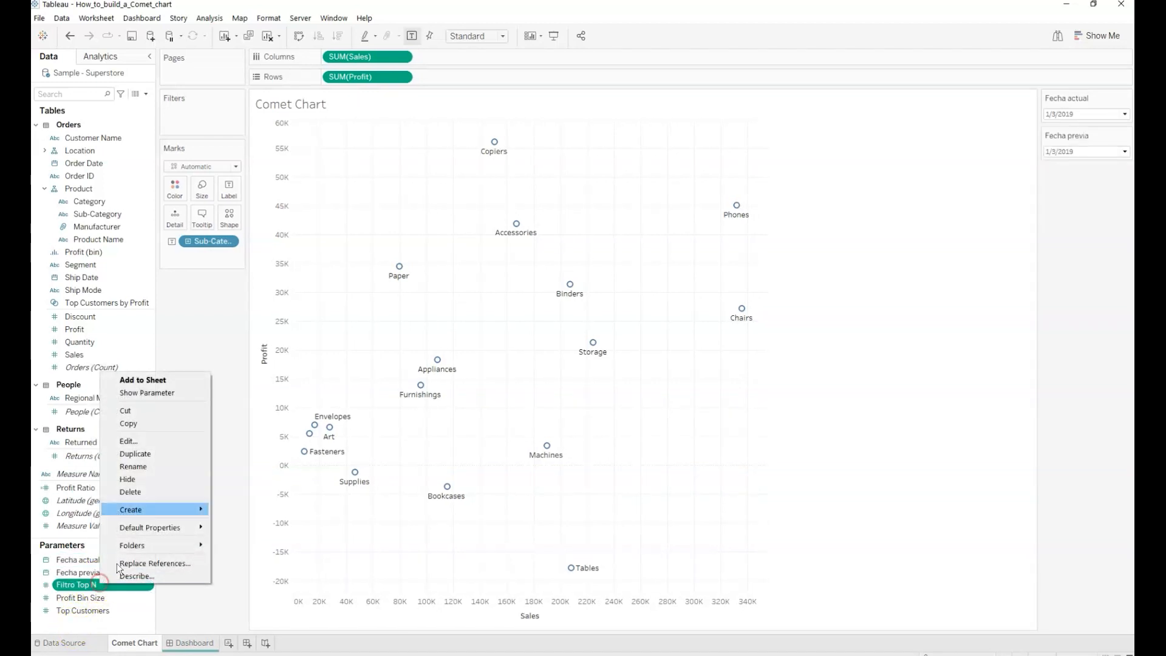
left_click(143, 392)
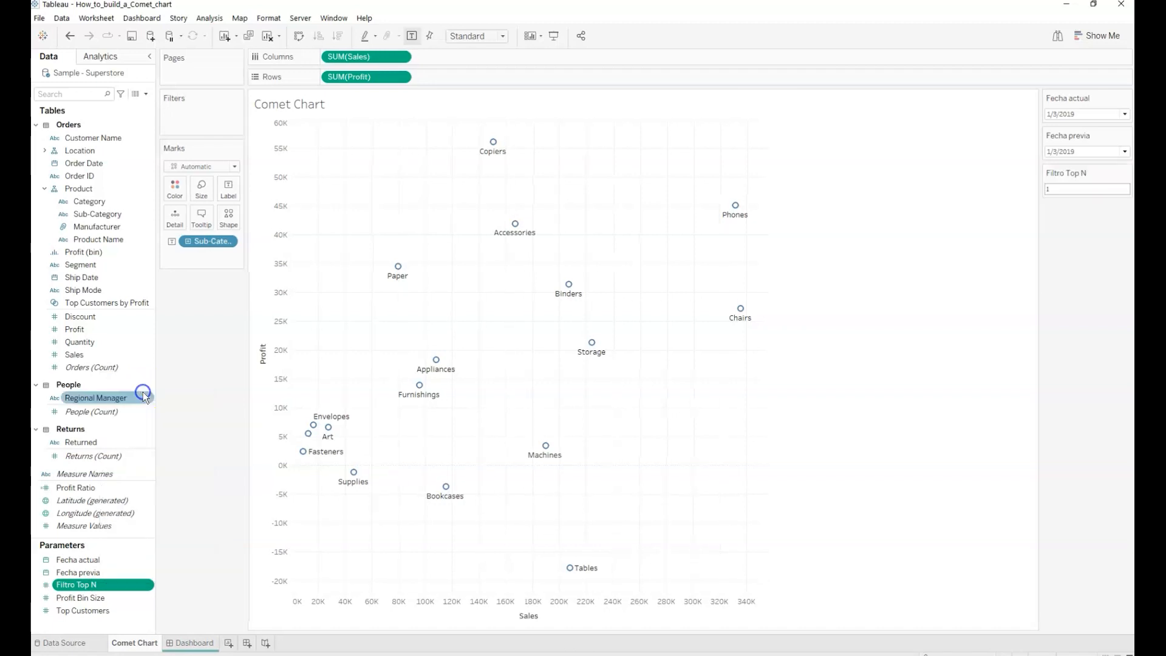
Place the Fecha previa control above Fecha actual and change both date controls to sliders
left_click_drag(1081, 136, 1082, 91)
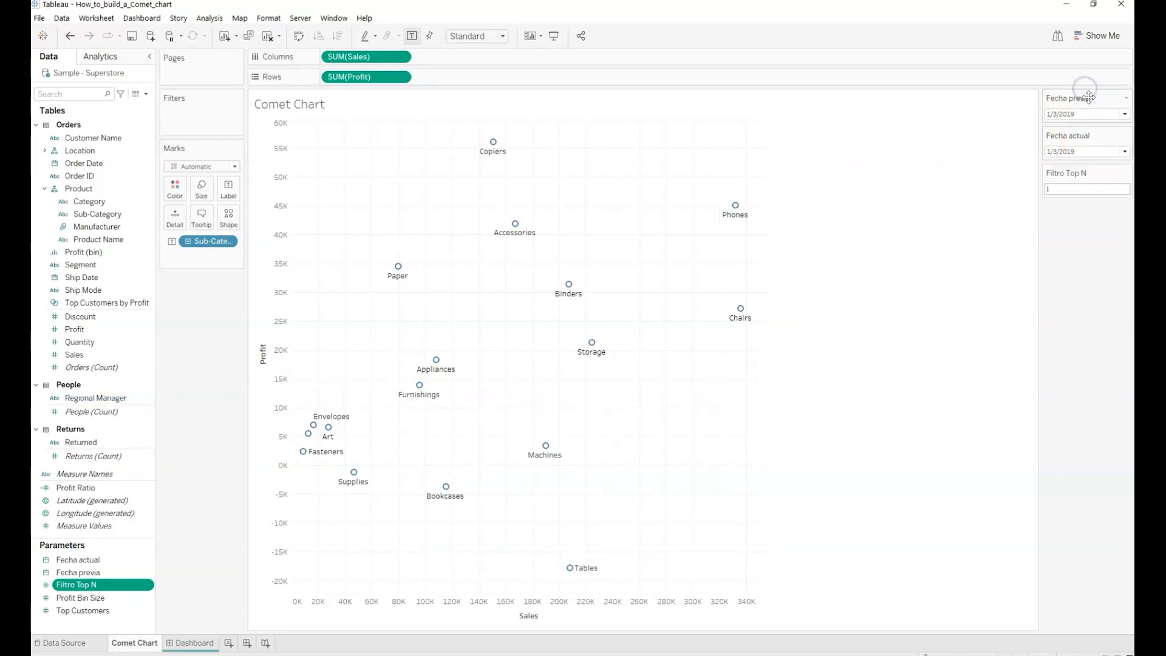
left_click(1124, 99)
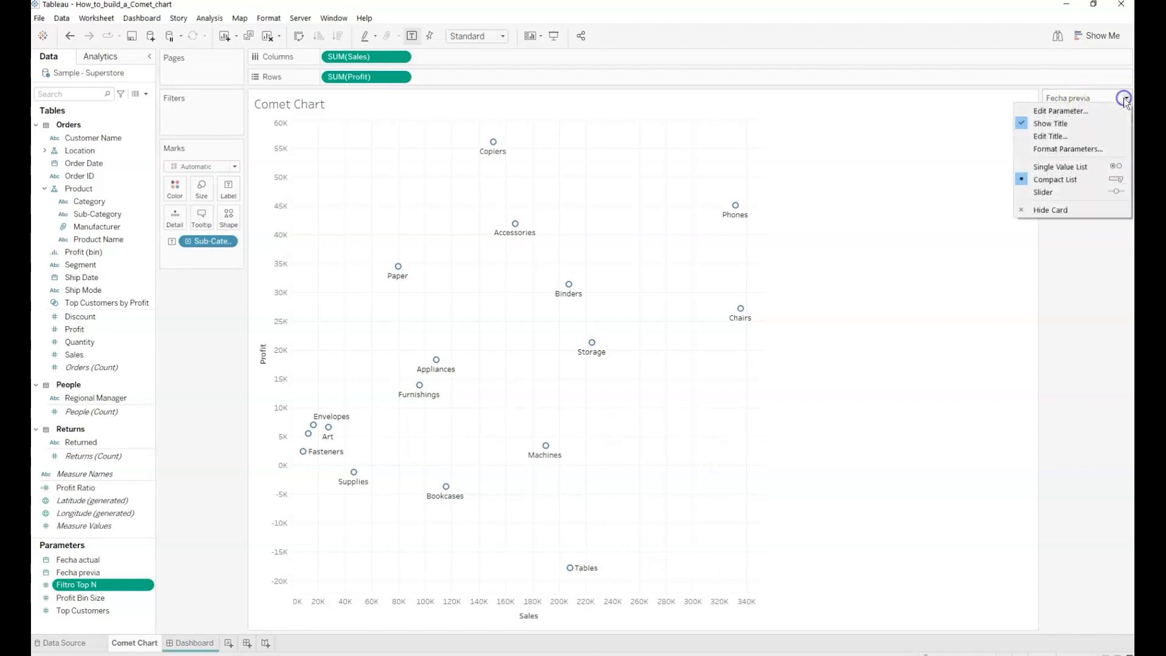
left_click(1039, 191)
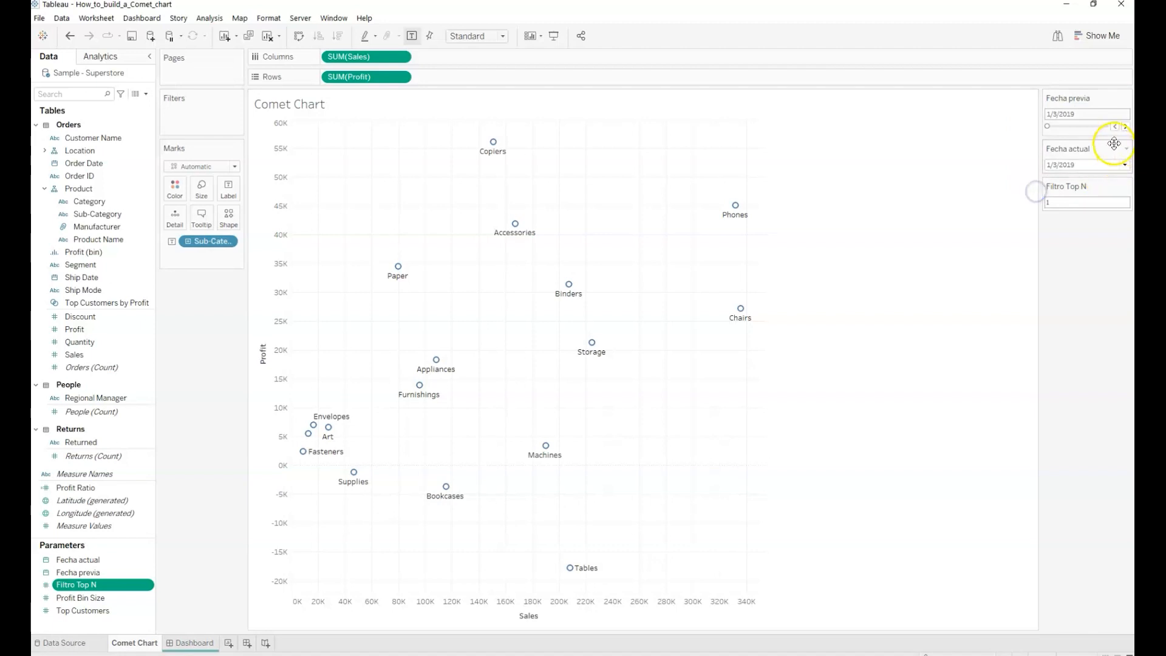
left_click(1126, 149)
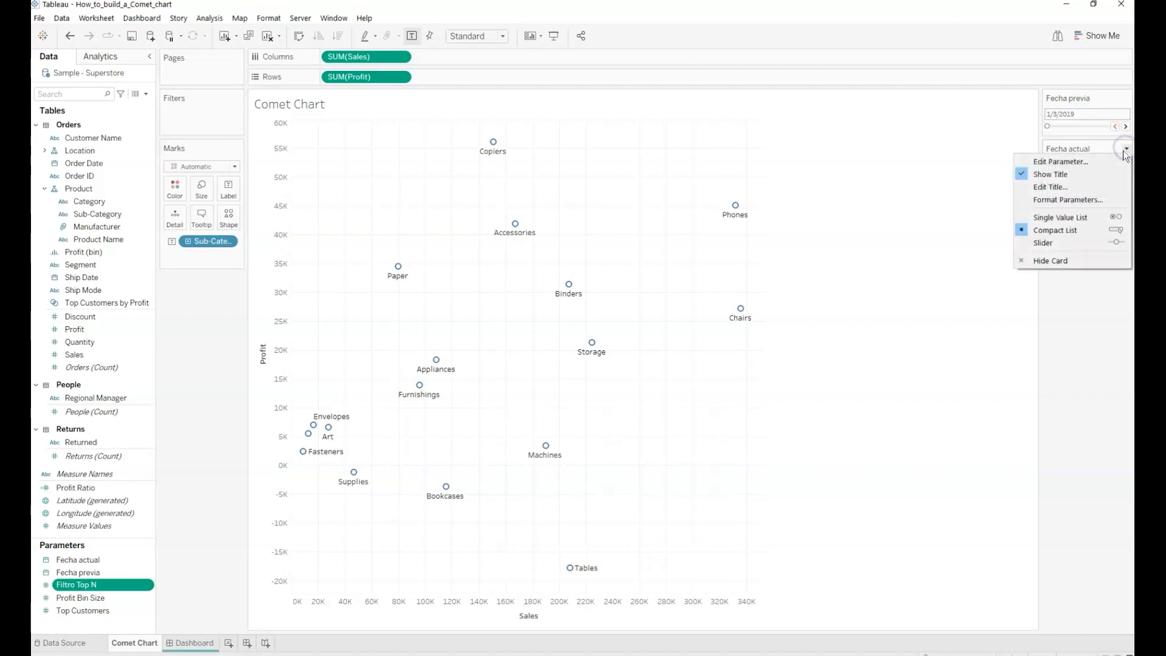
left_click(1072, 243)
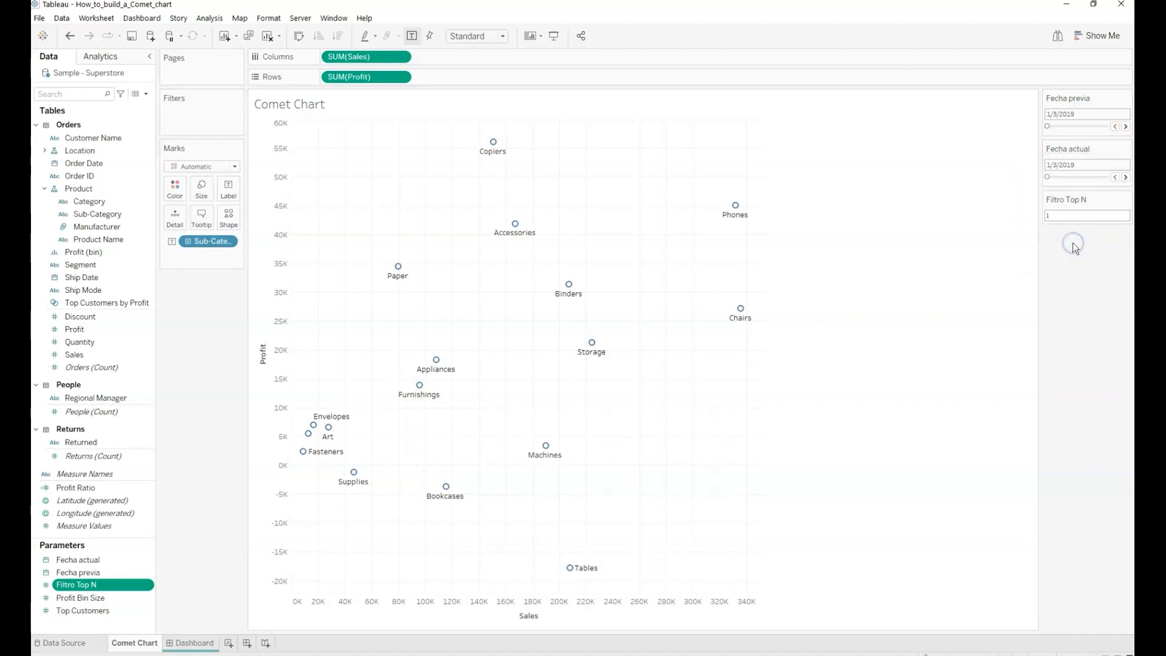
Try out the Filtro Top N parameter control with a value of 6
left_click(1066, 214)
type("1")
double_click(1060, 212)
type("6")
key("Return")
double_click(1060, 212)
key("BackSpace")
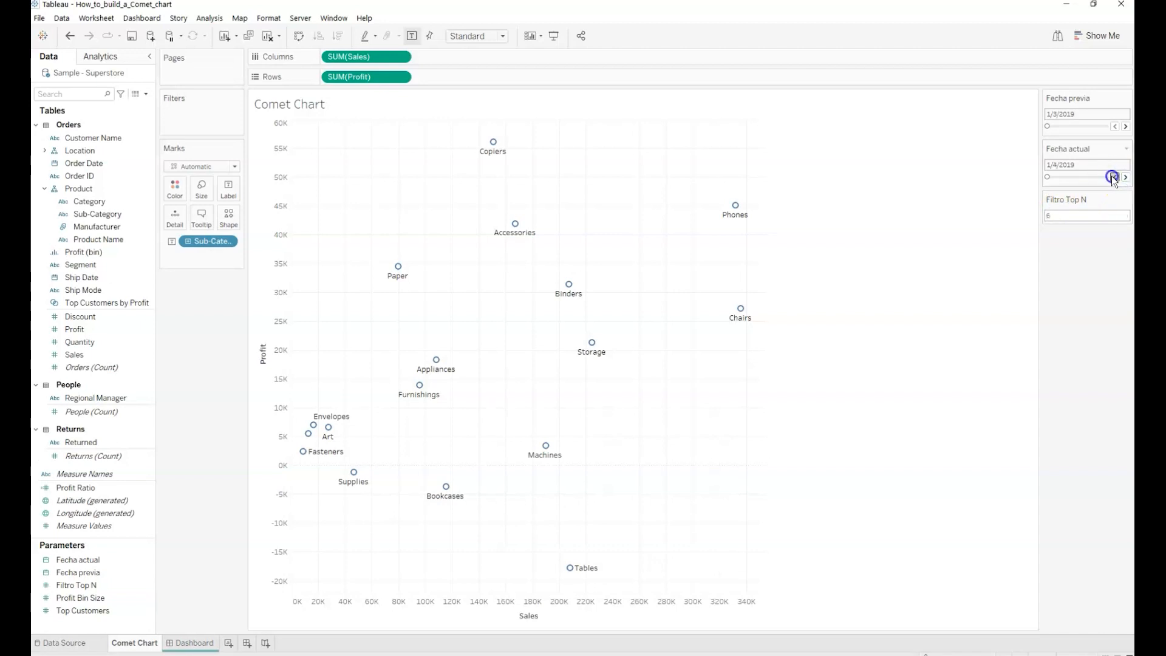
left_click(1066, 217)
type("6")
key("BackSpace")
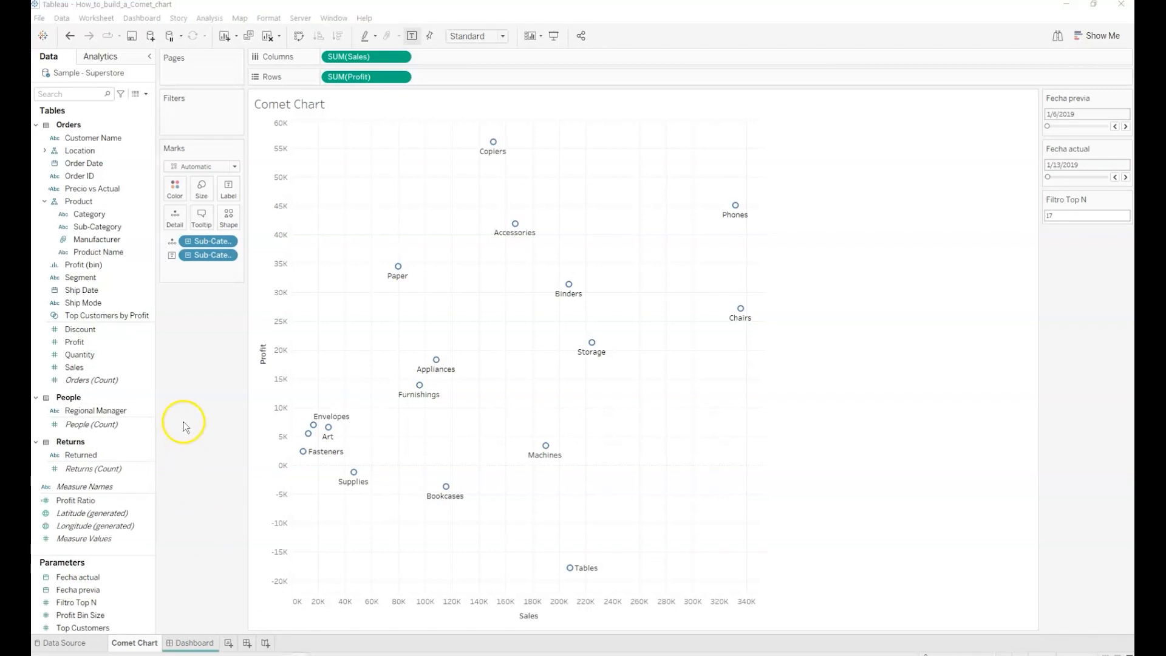
Add a Sub-Category filter limited to the top Filtro Top N by the Count of Sub-Category
left_click(91, 228)
left_click_drag(90, 228, 193, 117)
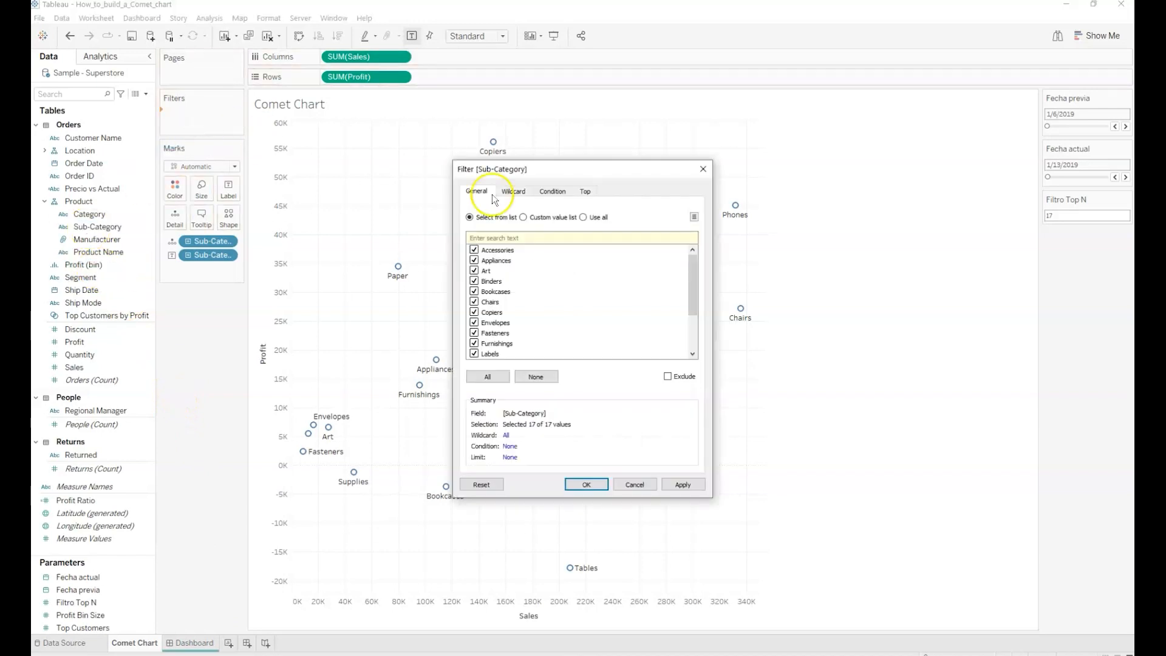
left_click(585, 191)
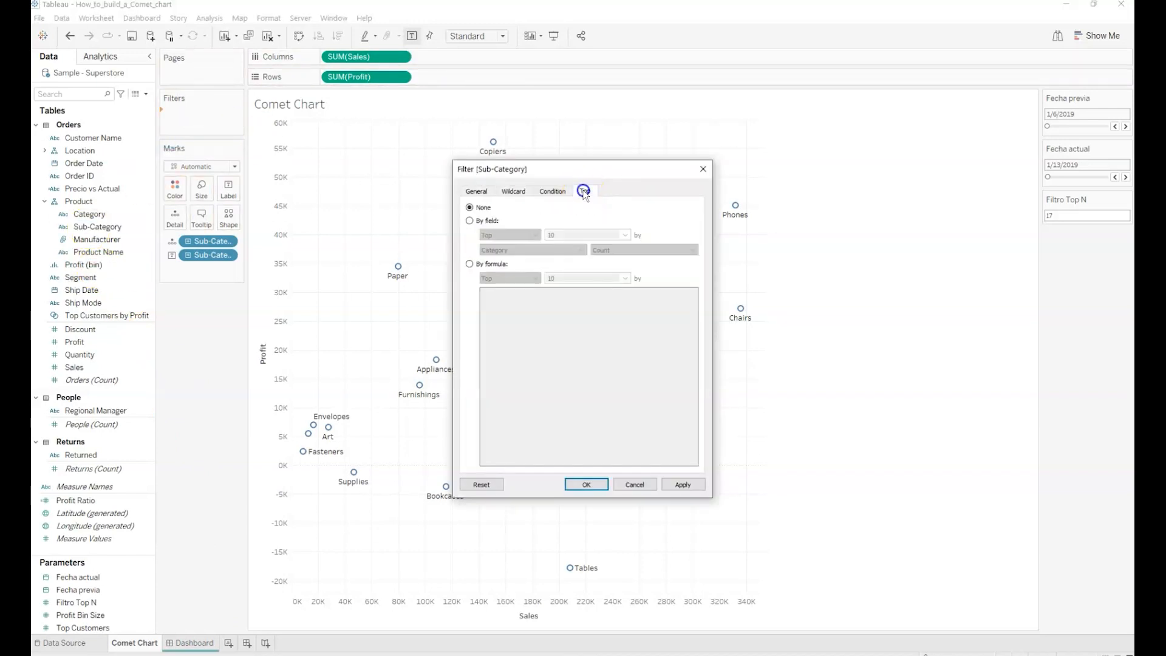
left_click(471, 220)
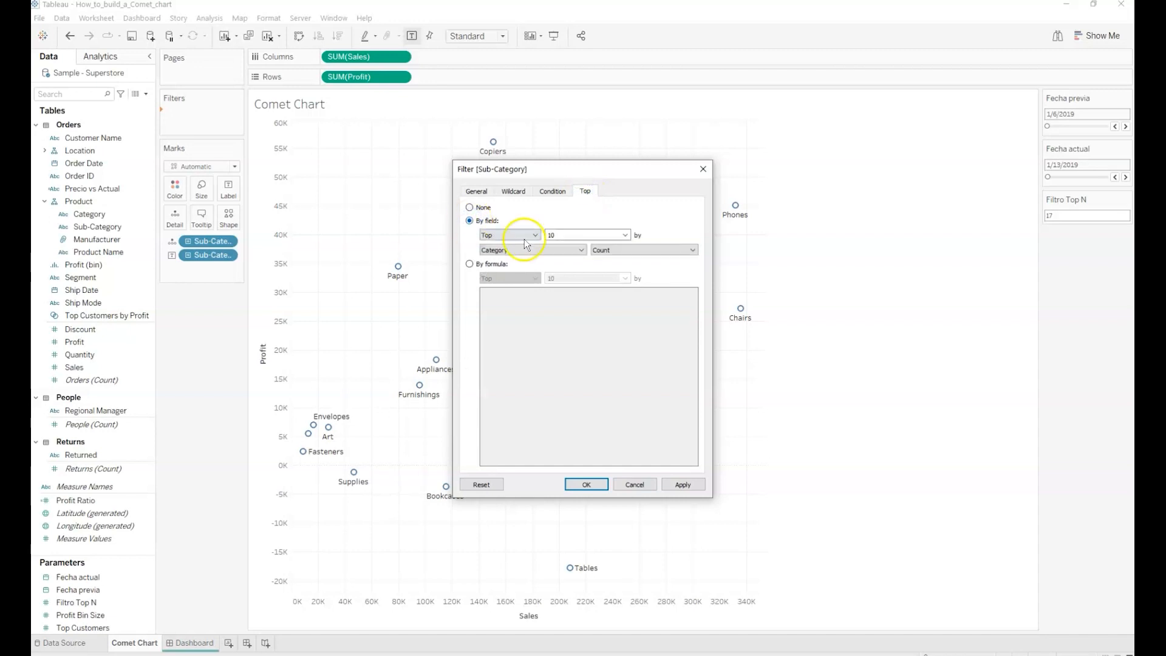
left_click(625, 234)
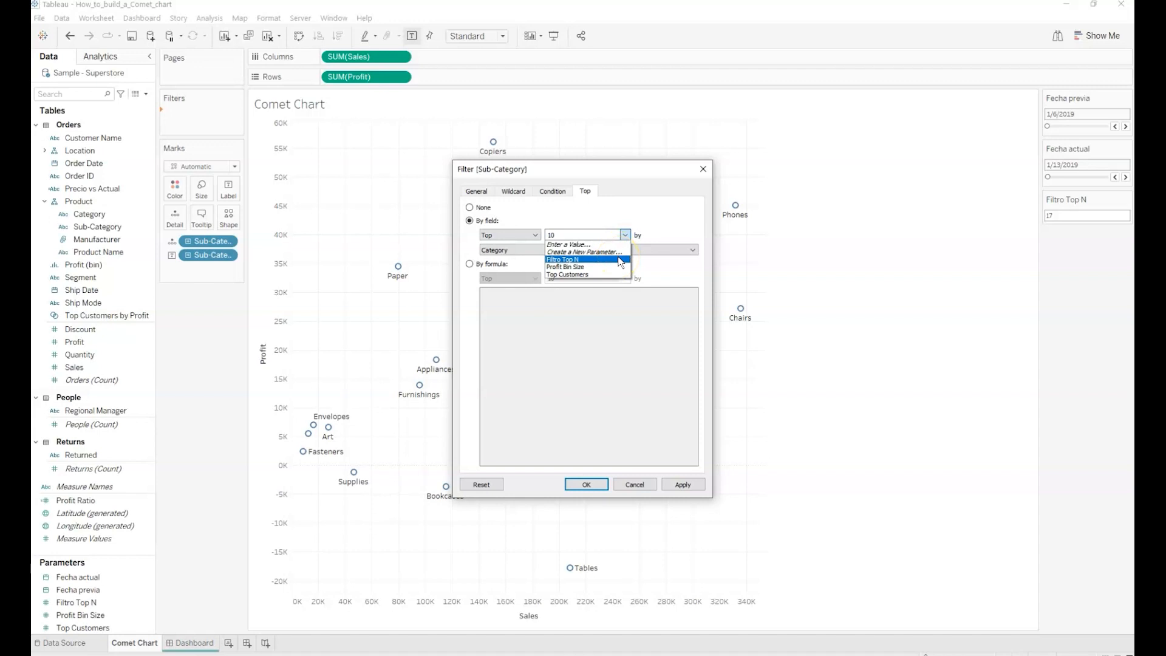
left_click(620, 261)
left_click(579, 250)
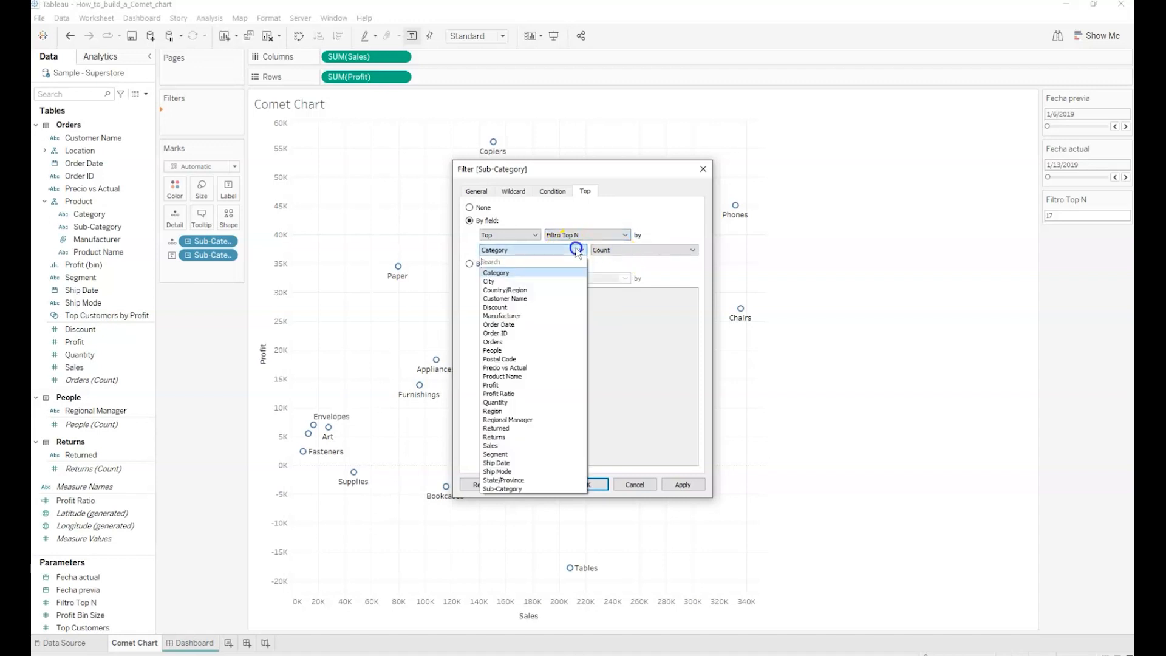
type("sub")
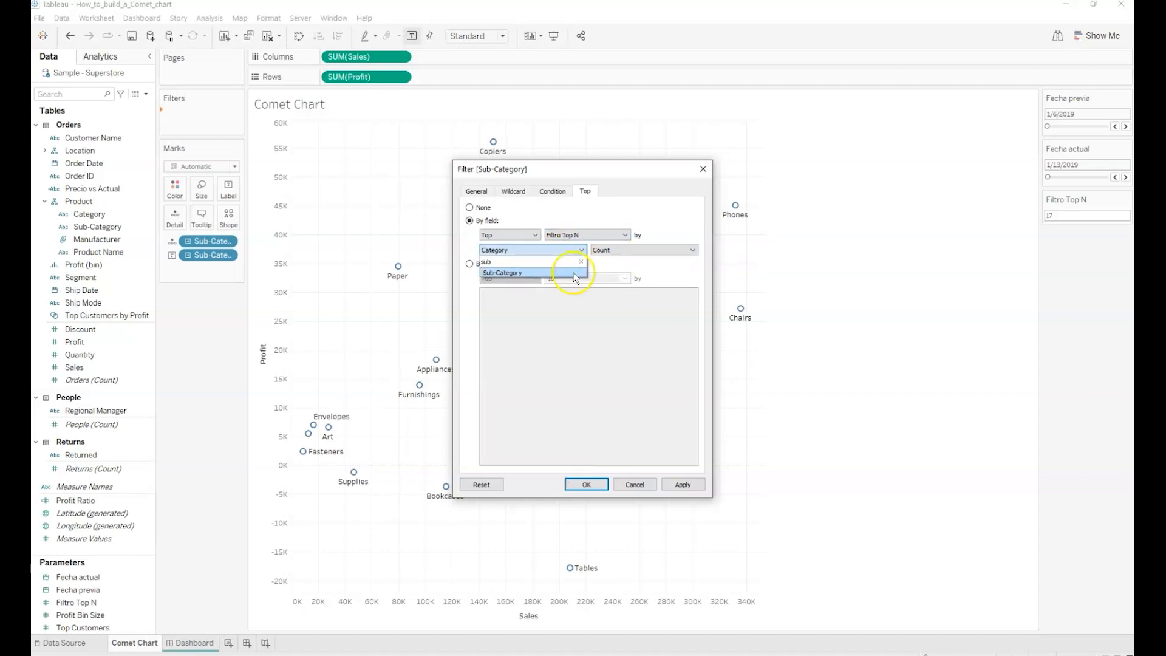
left_click(560, 274)
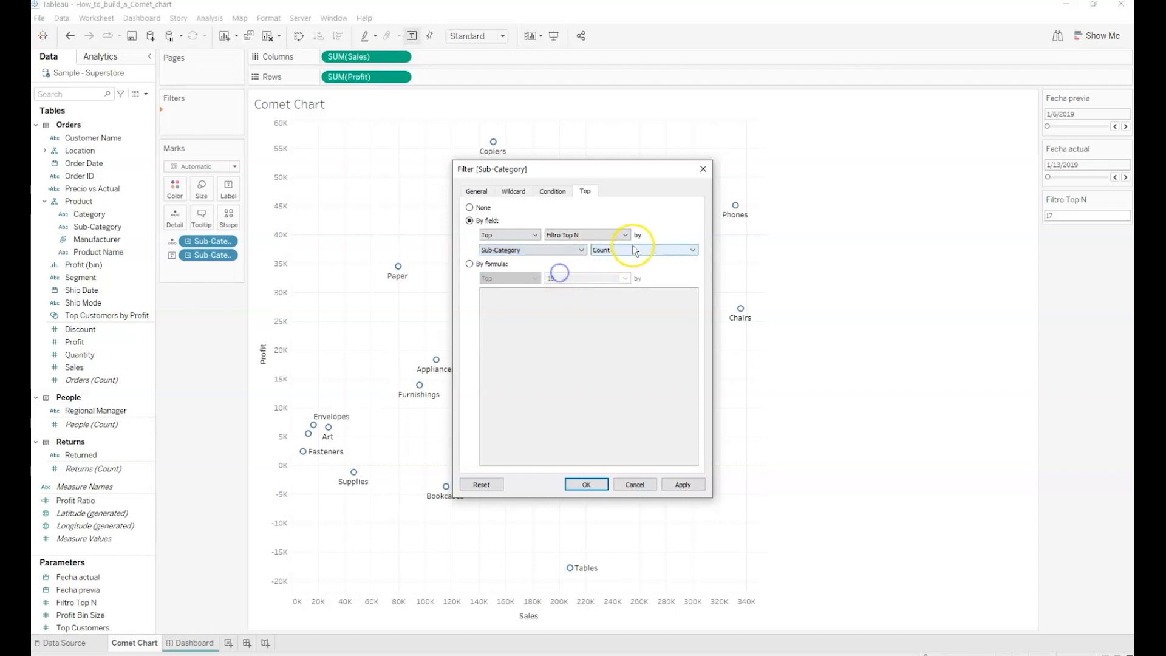
left_click(587, 485)
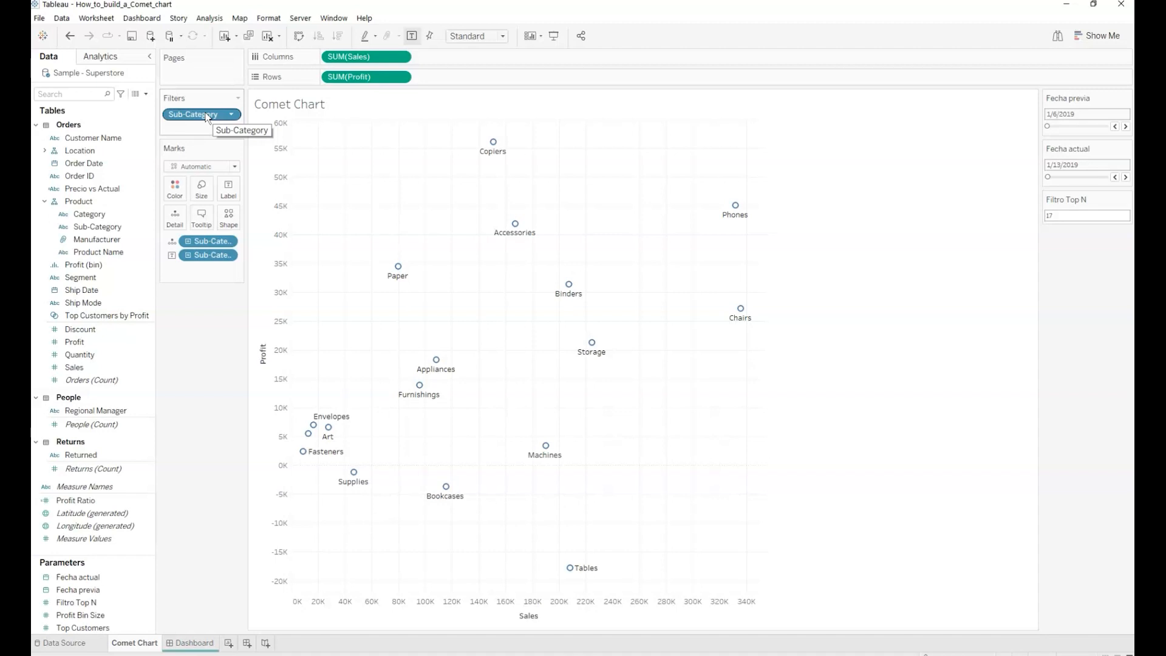
Create a calculated field named "Previo vs Actual"
left_click(146, 94)
left_click(148, 109)
left_click(147, 95)
left_click(142, 124)
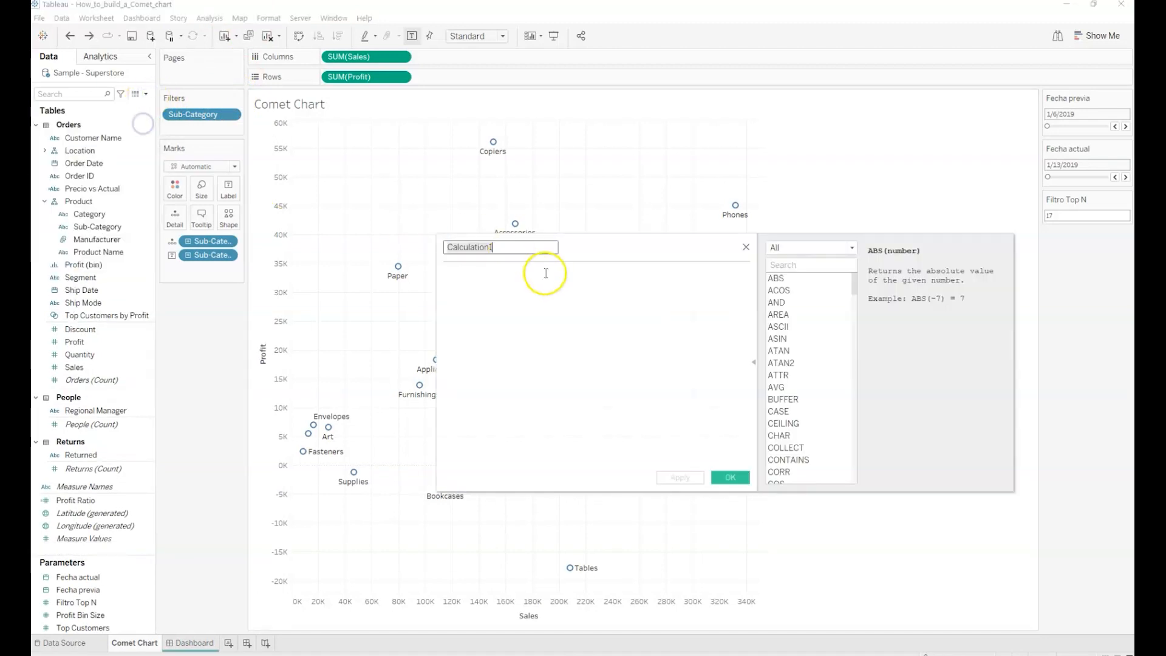
key("BackSpace")
type("Pre")
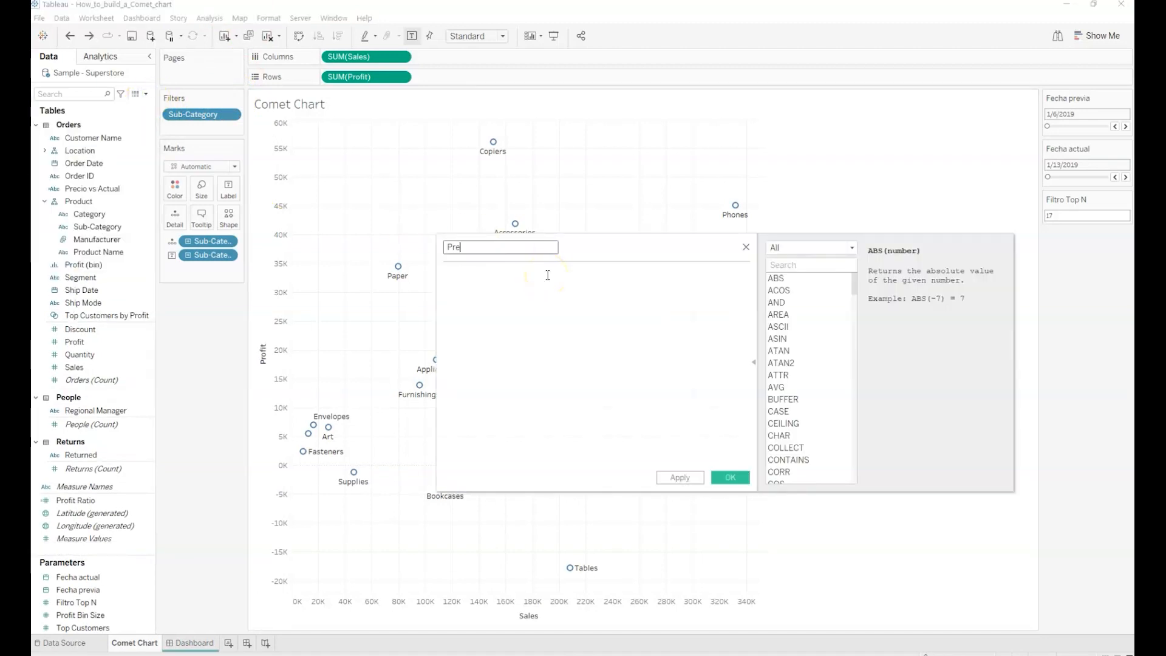
type("vio vs Actual")
Write the formula's first branch as IF [Order Date]=[Fecha previa] THEN "Previo", followed by ELSEIF
left_click(546, 289)
type("IF ORDE")
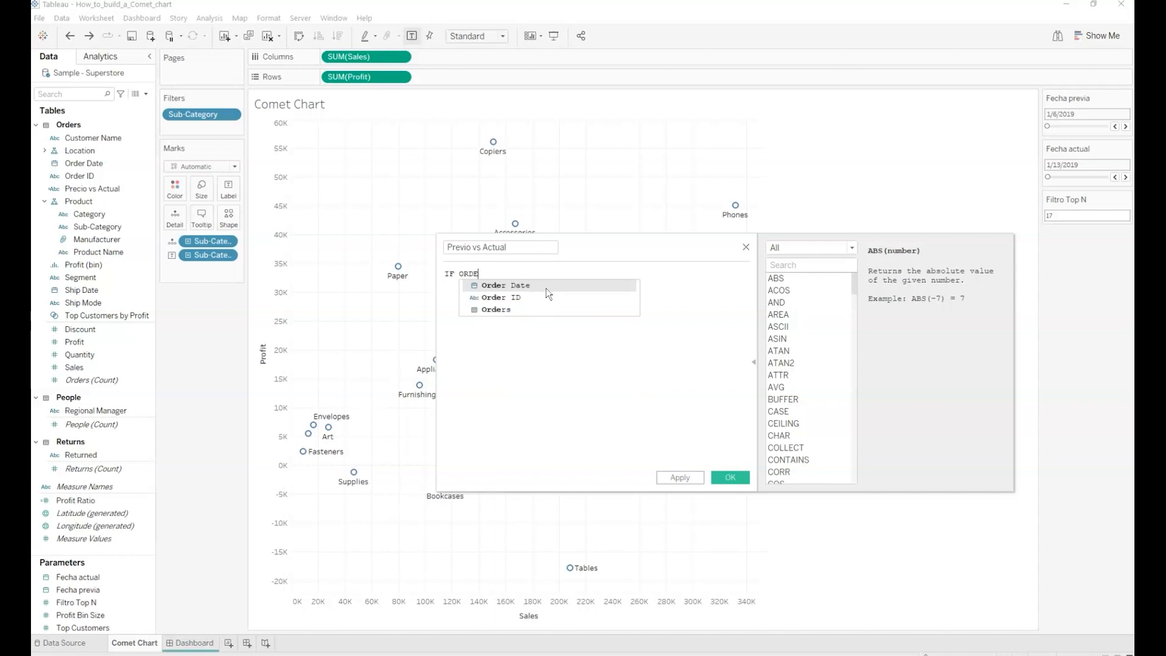
left_click(546, 286)
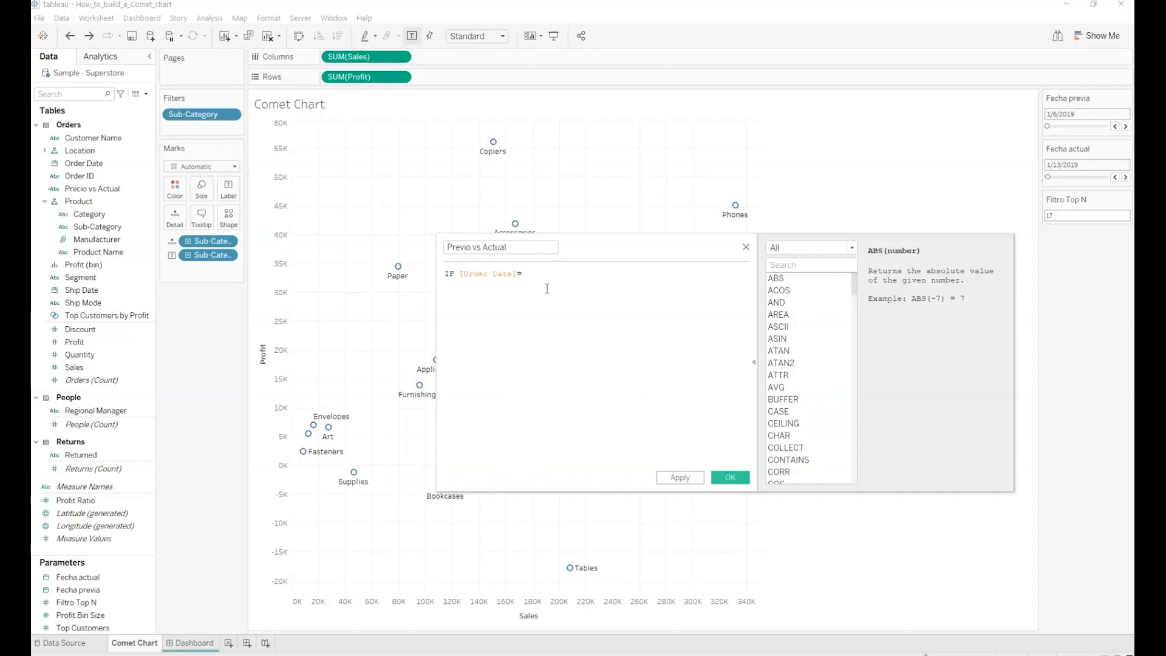
type("FEC")
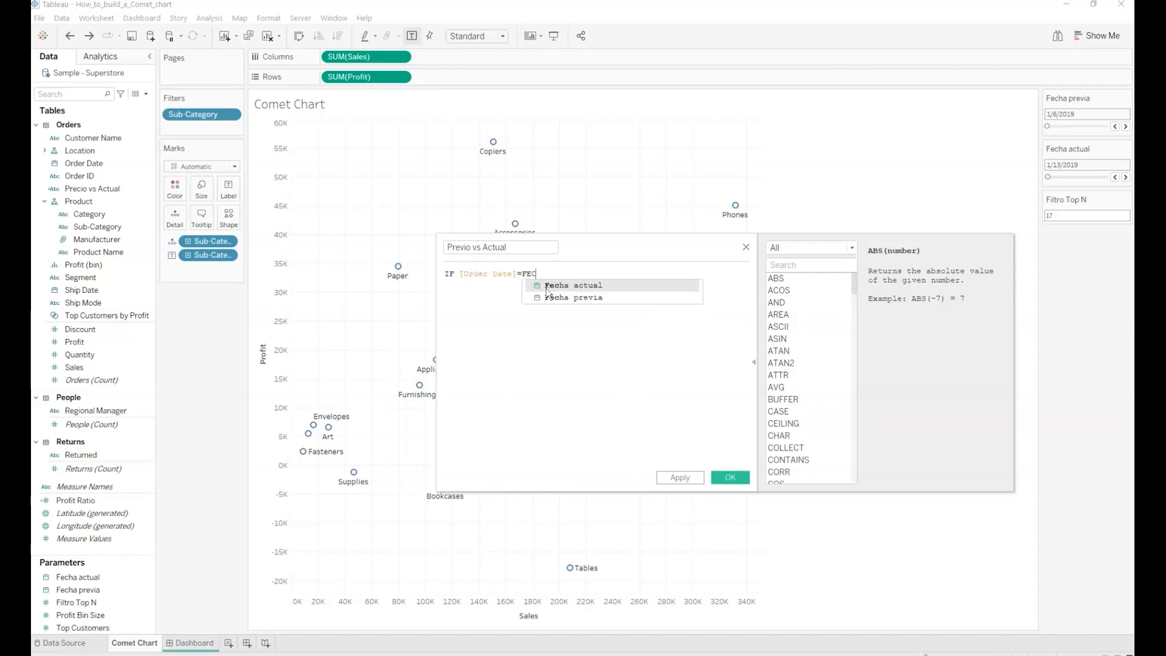
left_click(547, 297)
type("THEN")
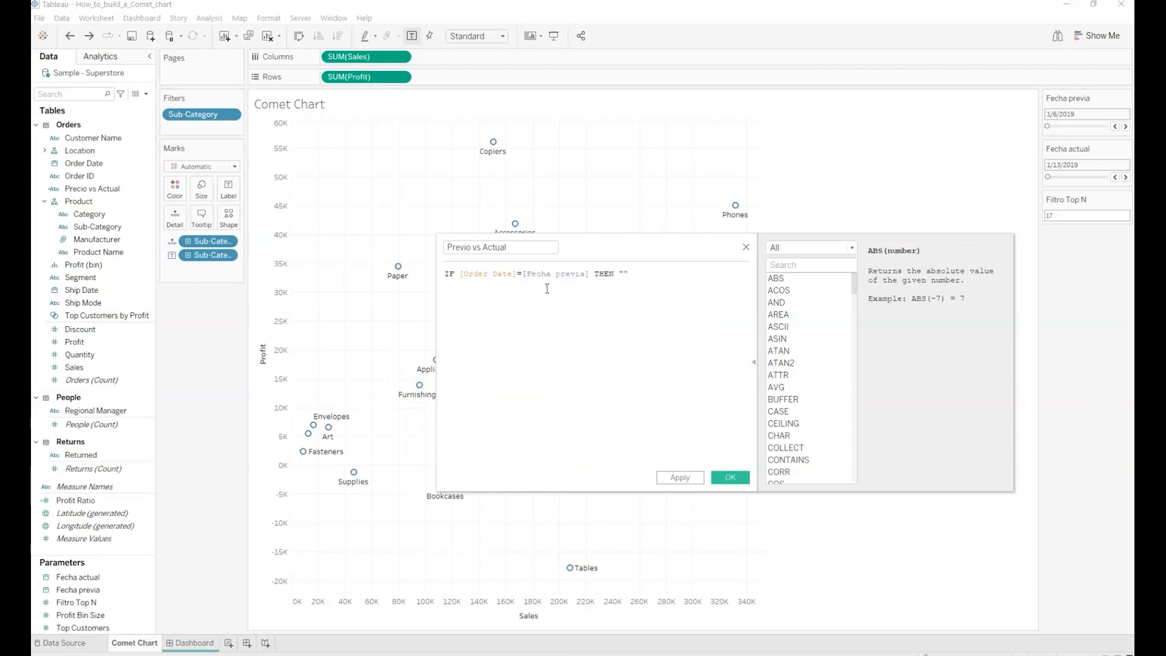
type(" \"PRE")
key("BackSpace")
key("BackSpace")
key("BackSpace")
type("revio\" ELSEIF ")
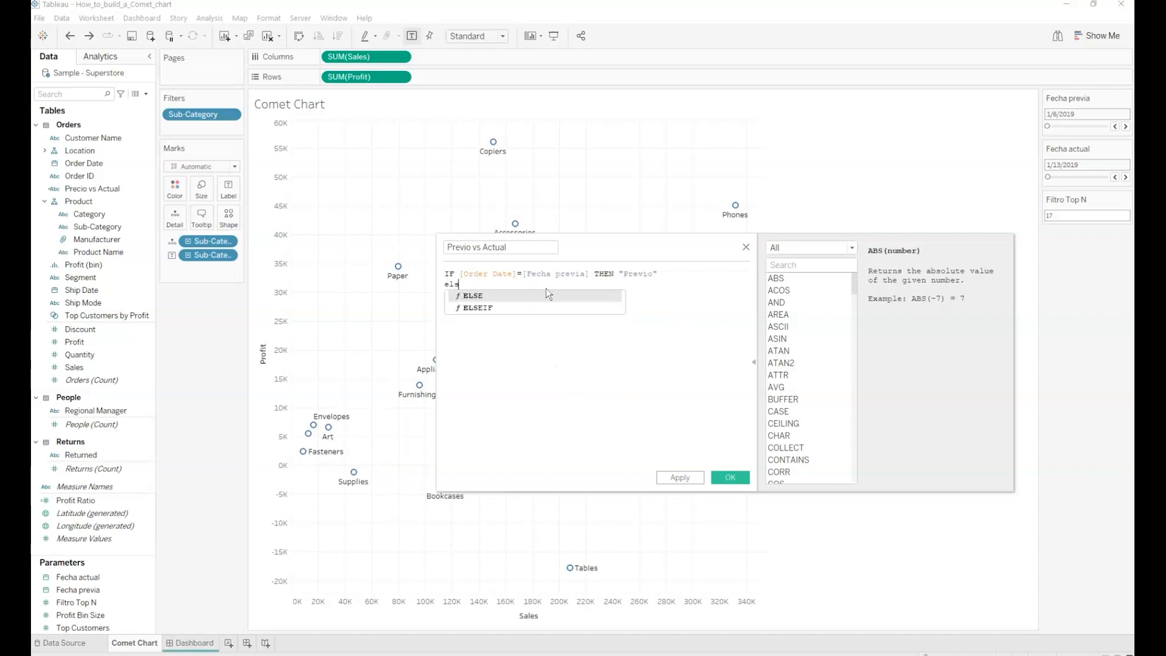
Complete the ELSEIF branch with [Order Date]=[Fecha actual] THEN "Actual" END, save the calculation and add Previo vs Actual to the marks as Detail
type("or")
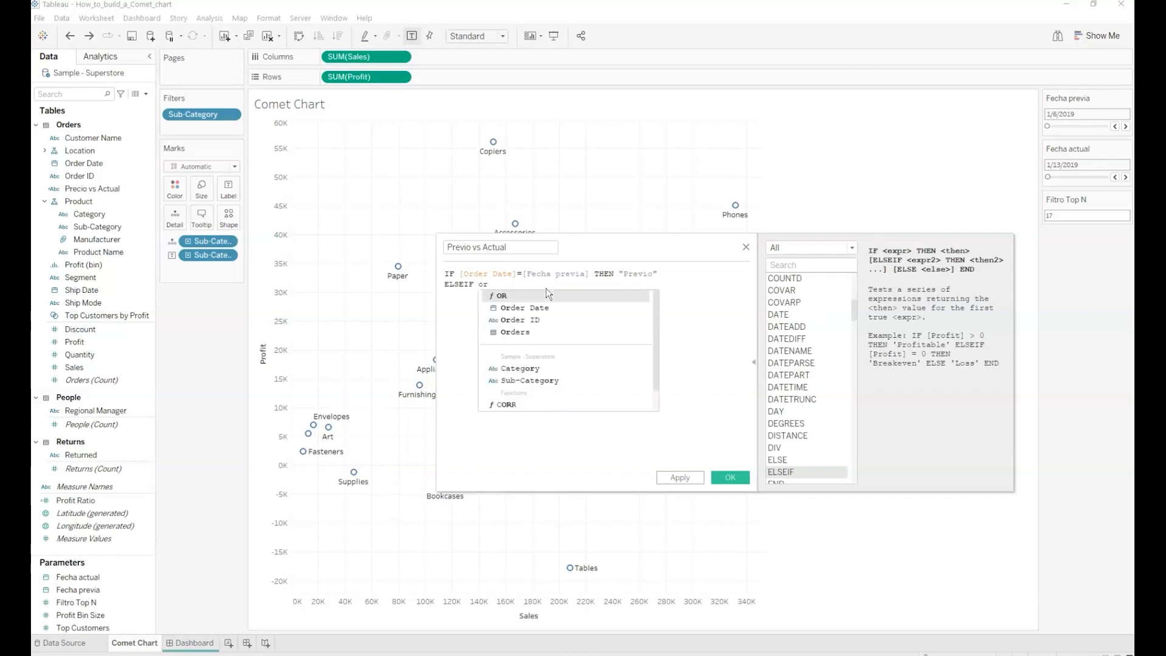
key("Down")
key("Return")
type("=fech")
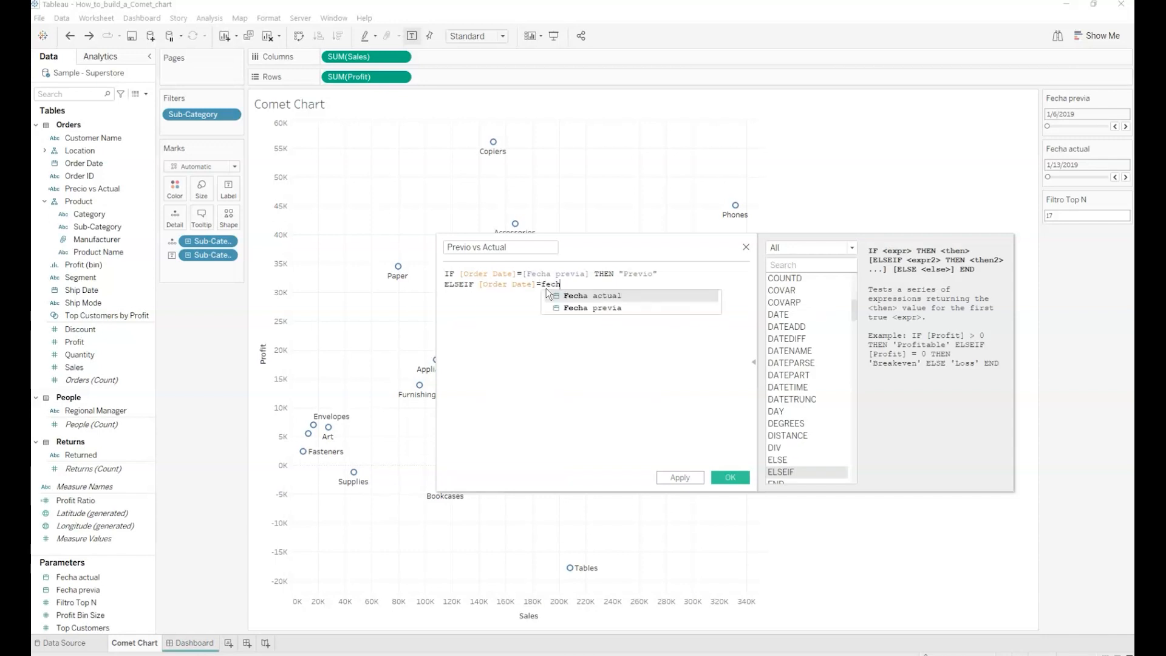
key("Return")
type("THEN \"Ac")
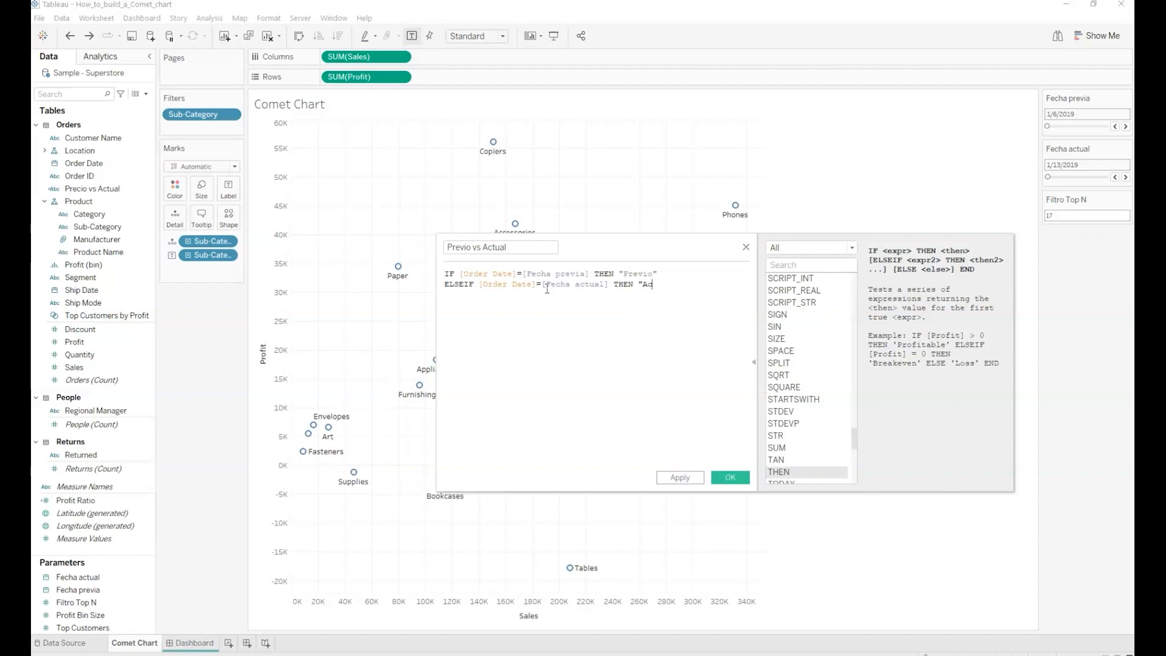
type("tual\" ")
type("en")
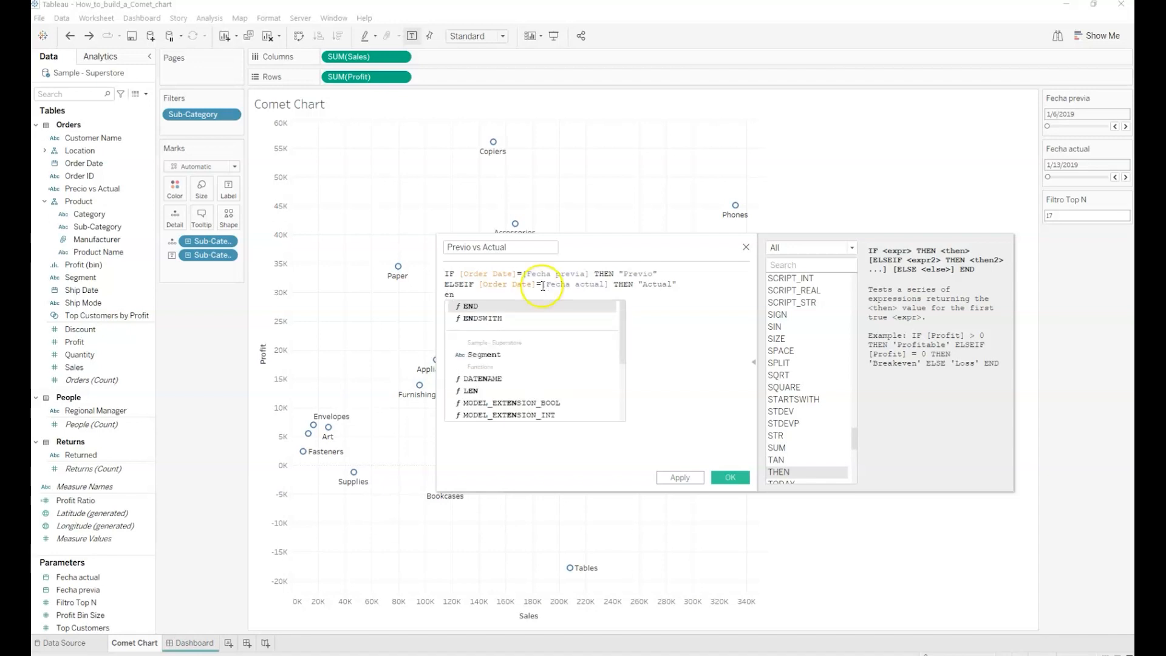
left_click(519, 306)
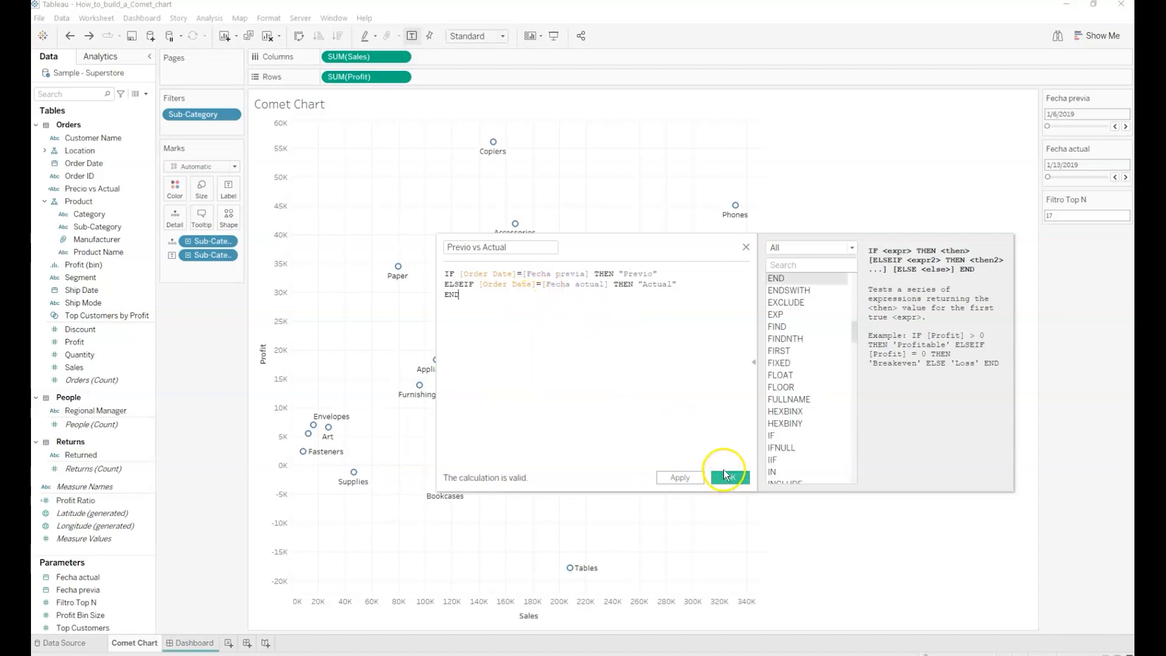
left_click(726, 477)
left_click_drag(94, 201, 173, 223)
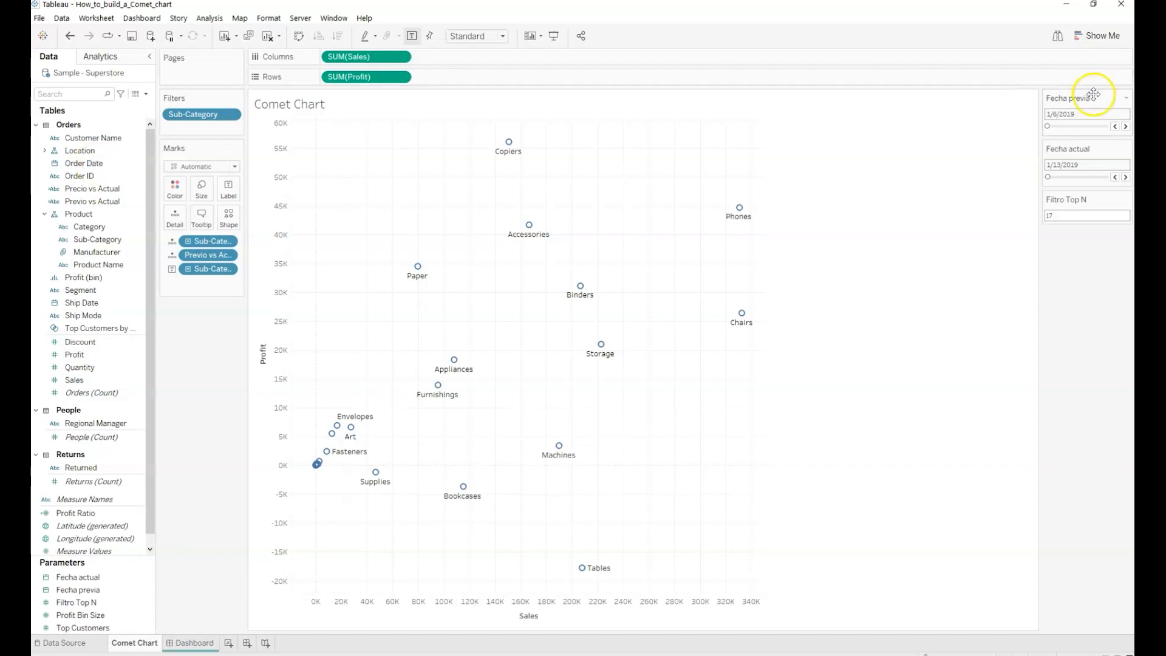
Create a calculated field named "Filtro de fechas"
left_click(146, 94)
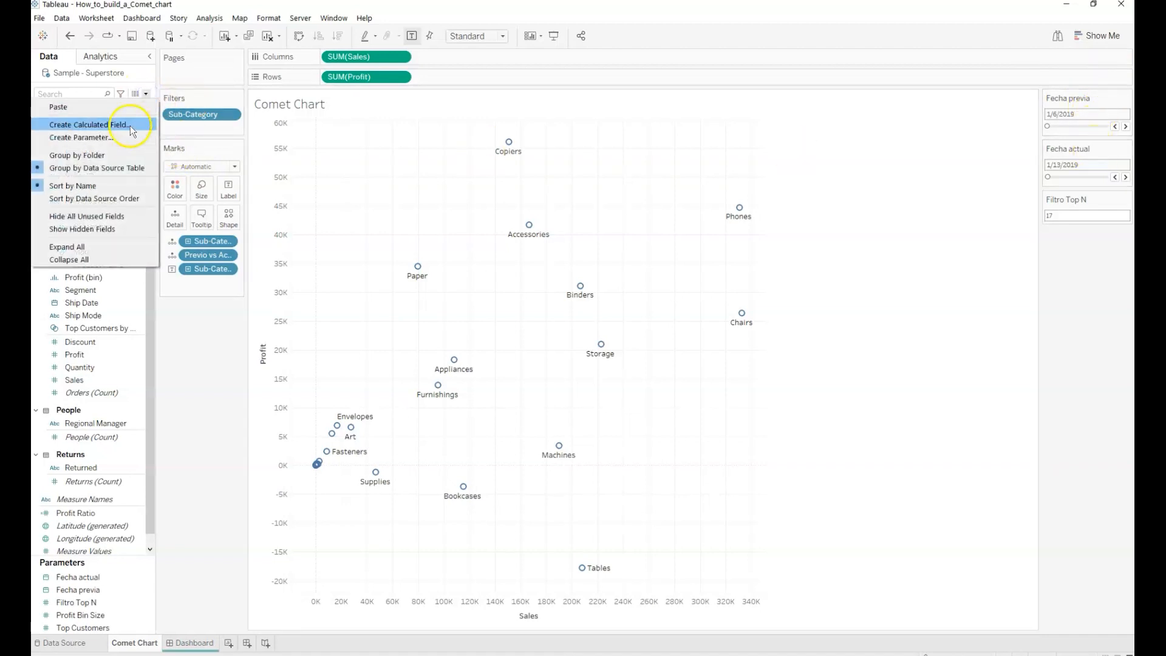
left_click(130, 125)
key("BackSpace")
type("Filtro de fechas")
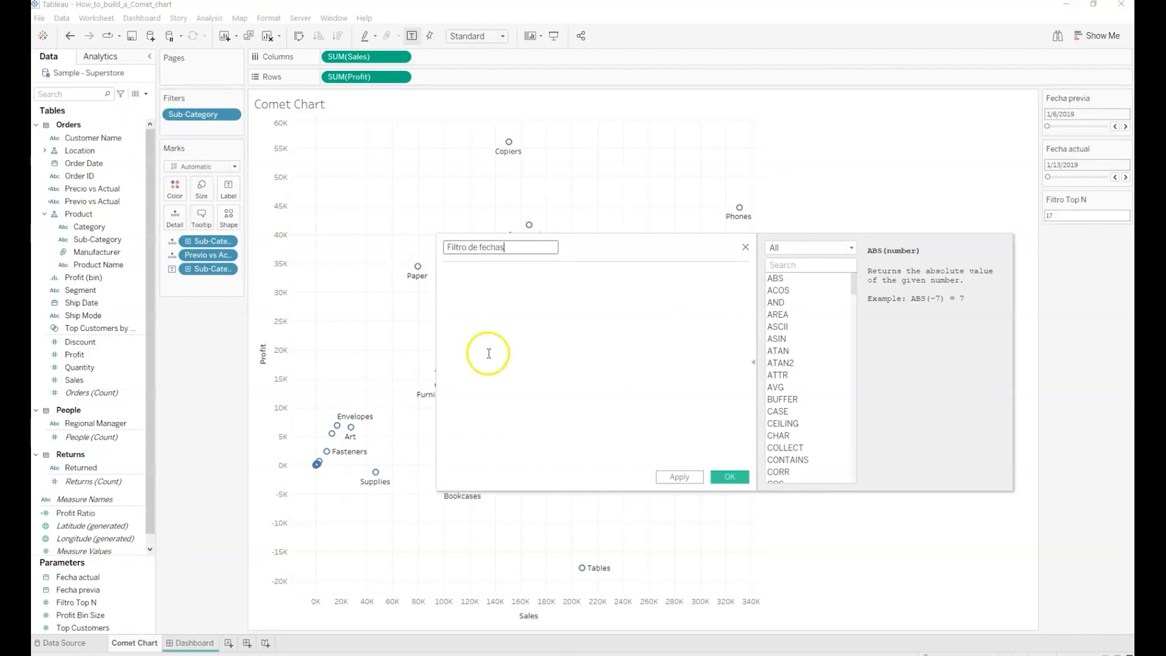
Write the date condition IF [Order Date]=[Fecha previa] OR [Order Date]=[Fecha actual] in the Filtro de fechas formula
left_click(488, 297)
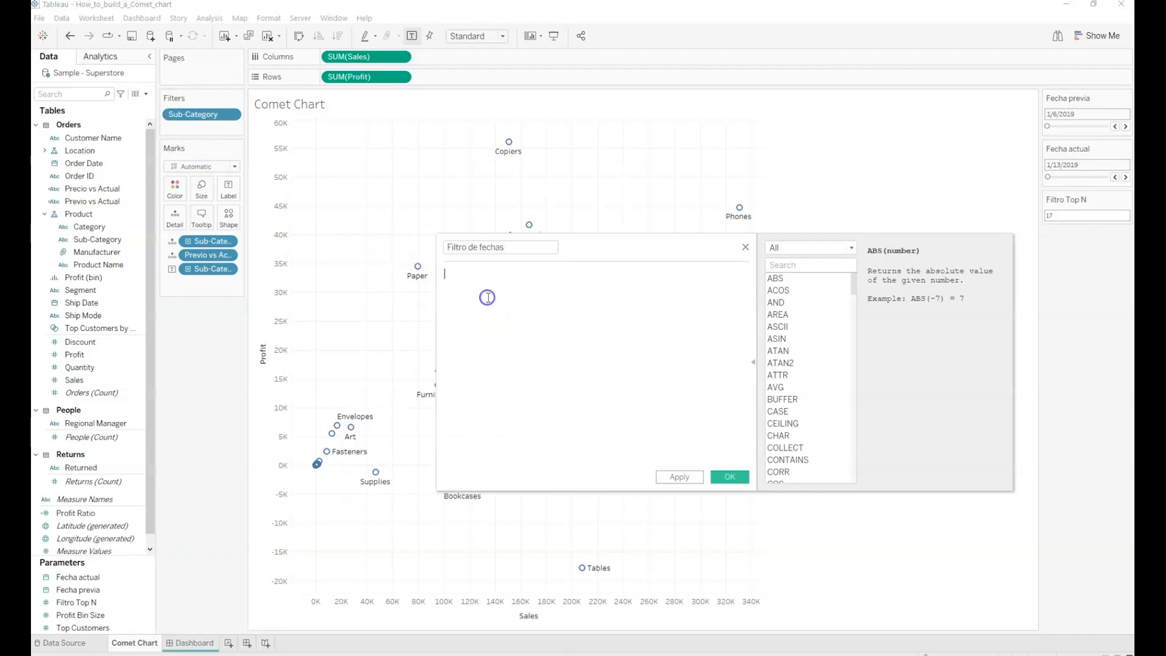
type("IF ")
type("[Order Date]")
key("Return")
type("=FE")
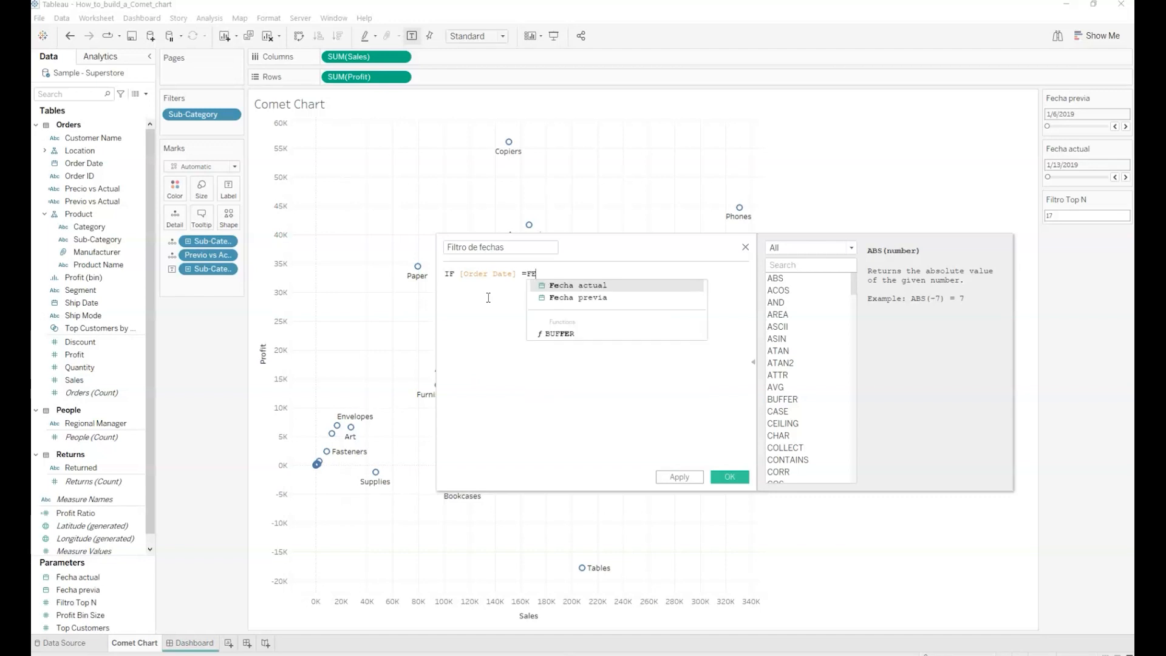
type("CHA PR")
key("Return")
type("OR ORD")
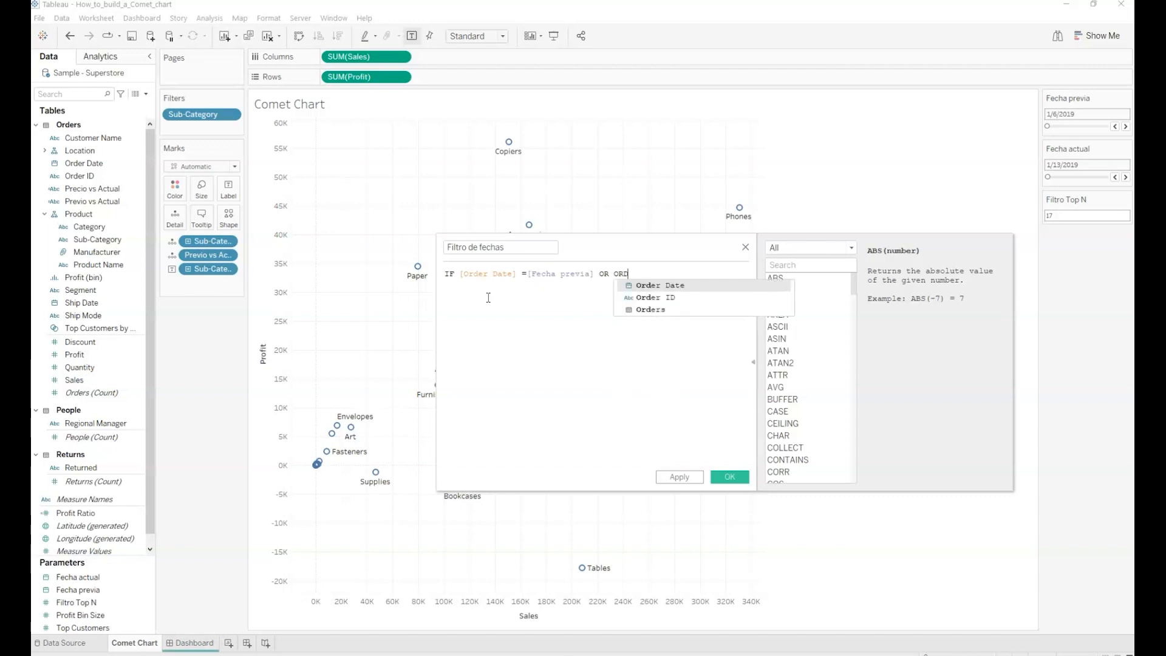
key("Return")
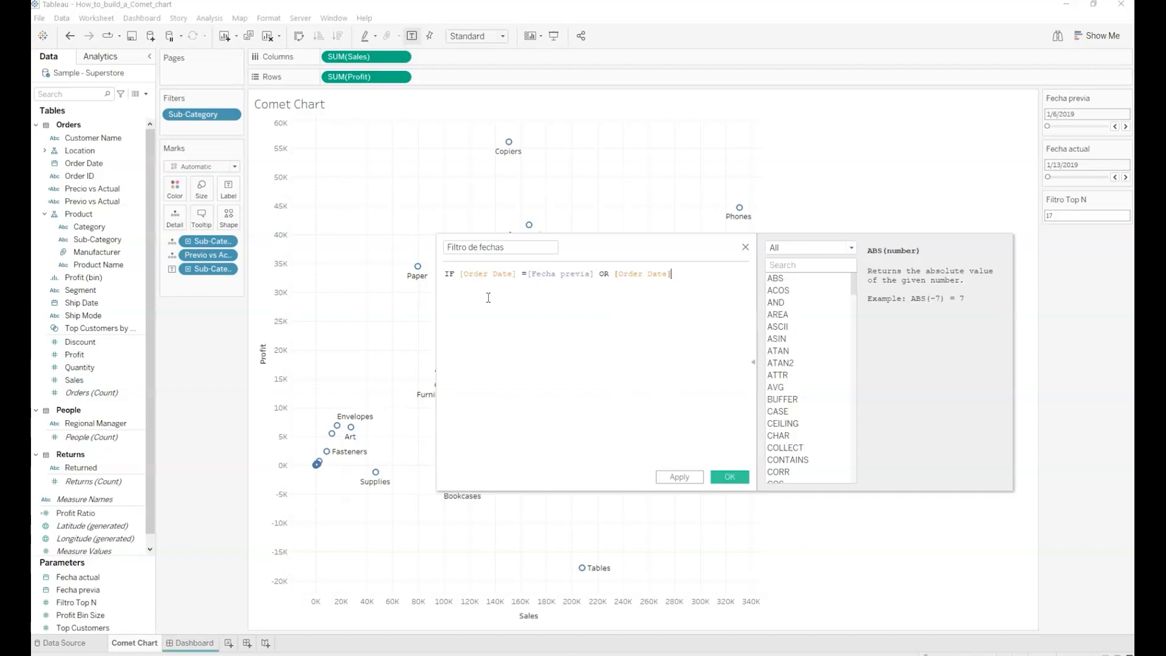
type("=FECH")
key("Return")
Finish the Filtro de fechas formula with THEN "SHOW" ELSE "HIDE" END and save it
type("THEN")
key("Return")
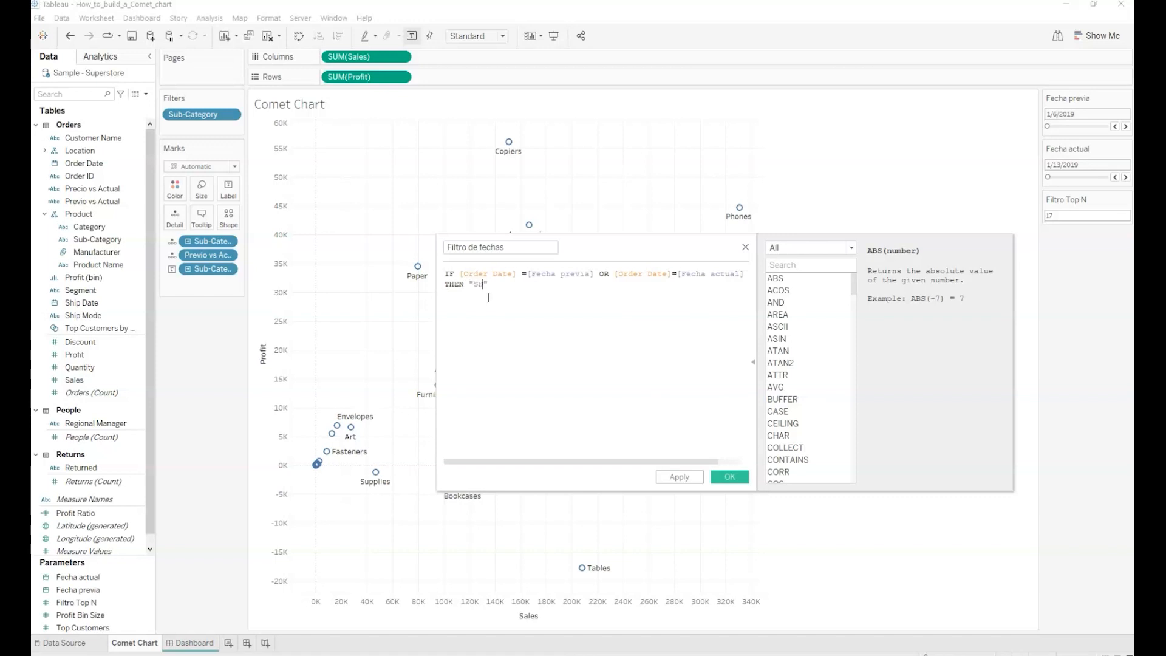
type("ELSE")
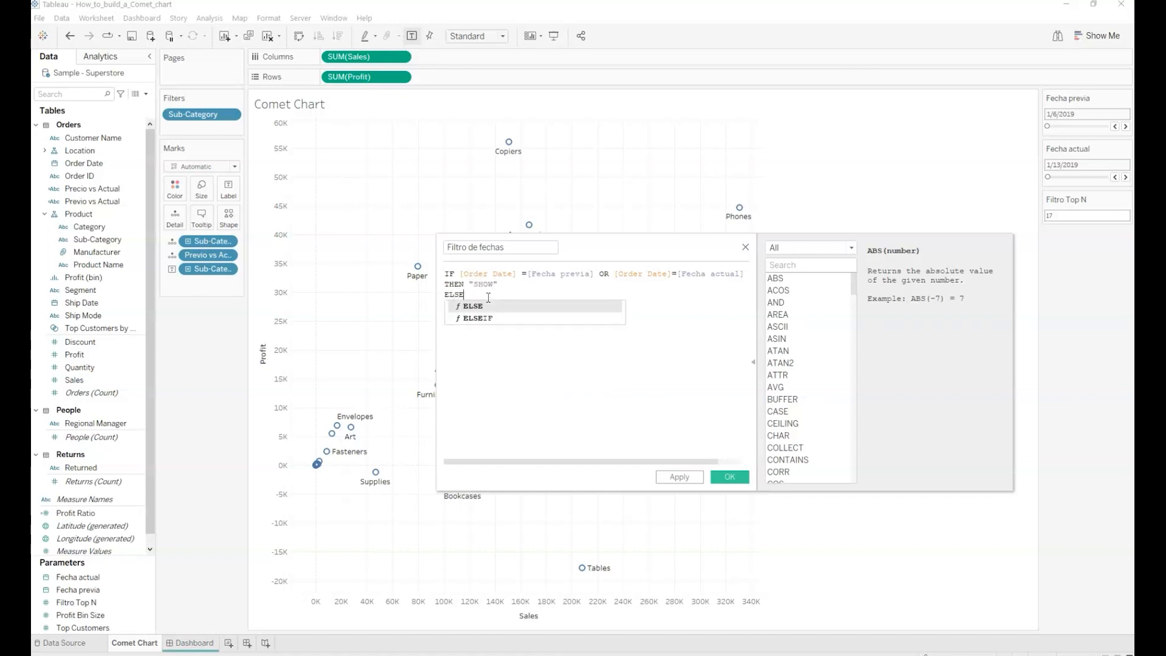
key("Return")
type("\"HIDE\"")
key("Return")
type("ENS")
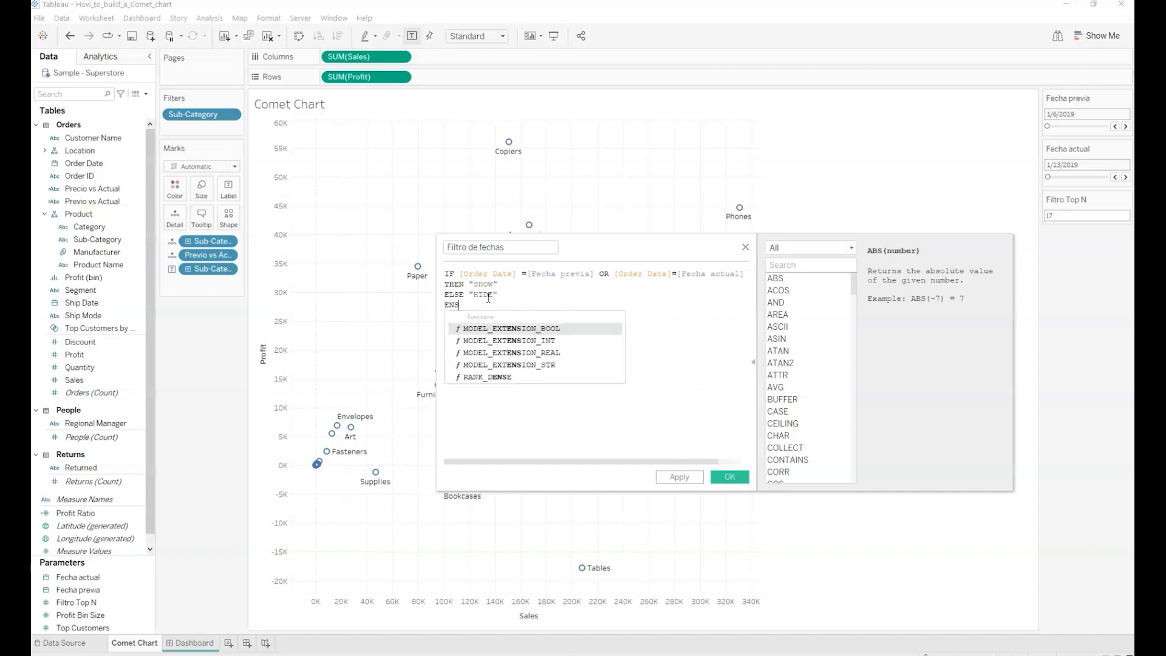
key("BackSpace")
type("D")
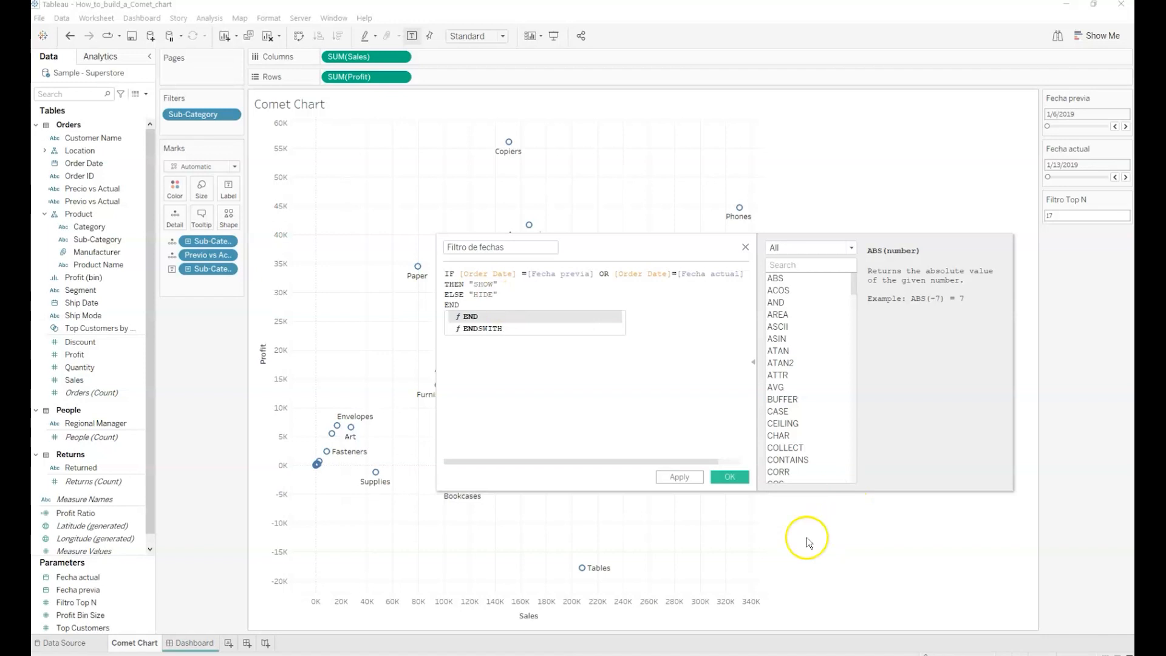
left_click(731, 477)
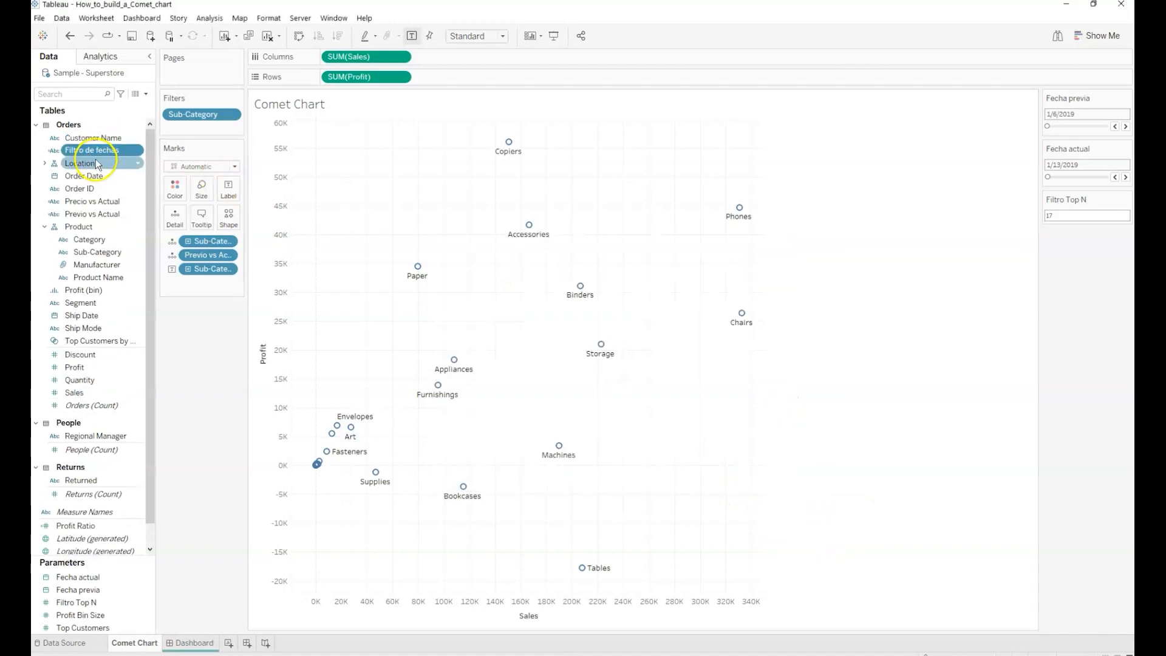
Filter the sheet by Filtro de fechas, keeping only the SHOW value
left_click_drag(93, 153, 191, 125)
left_click(475, 259)
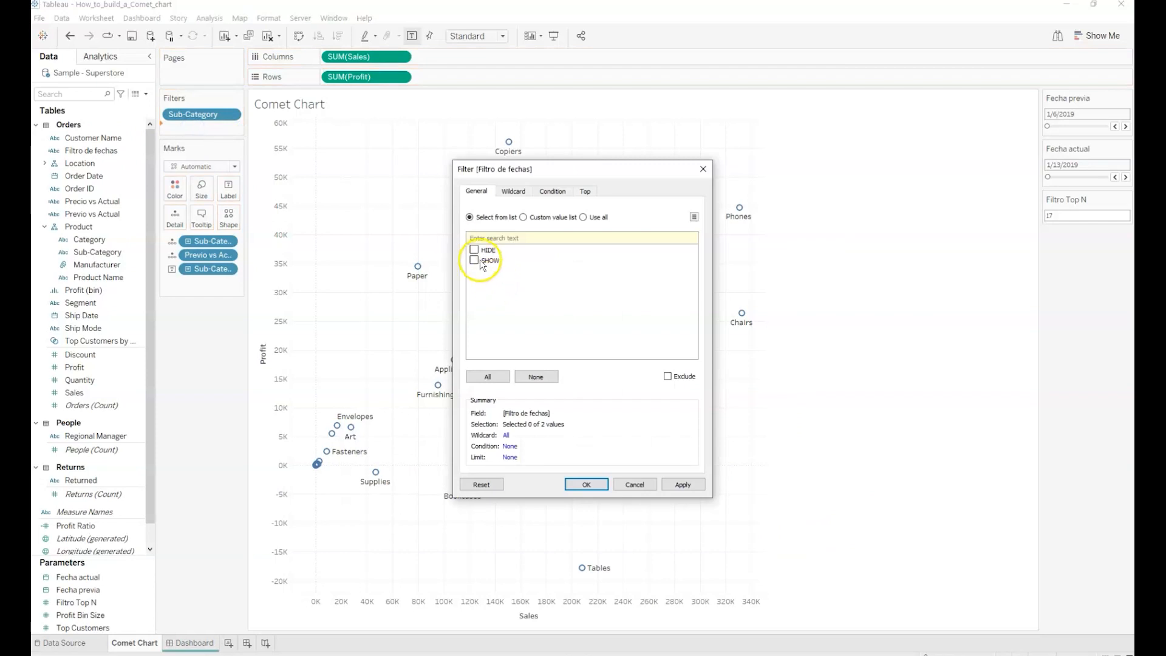
left_click(586, 483)
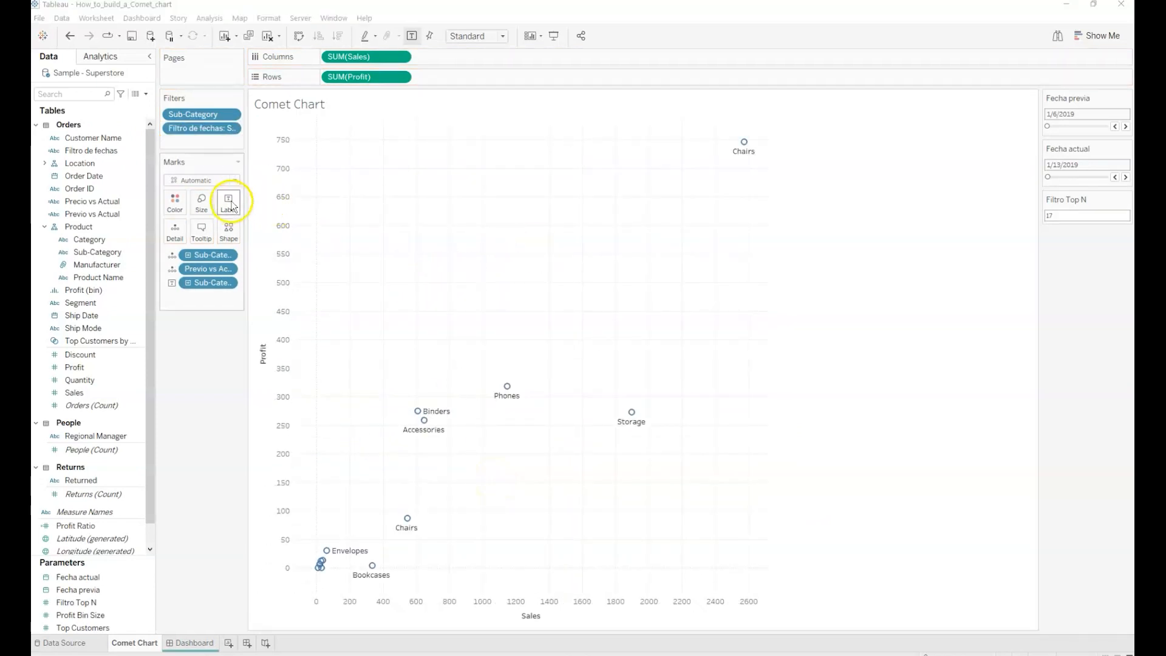
Change the mark type of the Sales versus Profit chart to Line
left_click(233, 180)
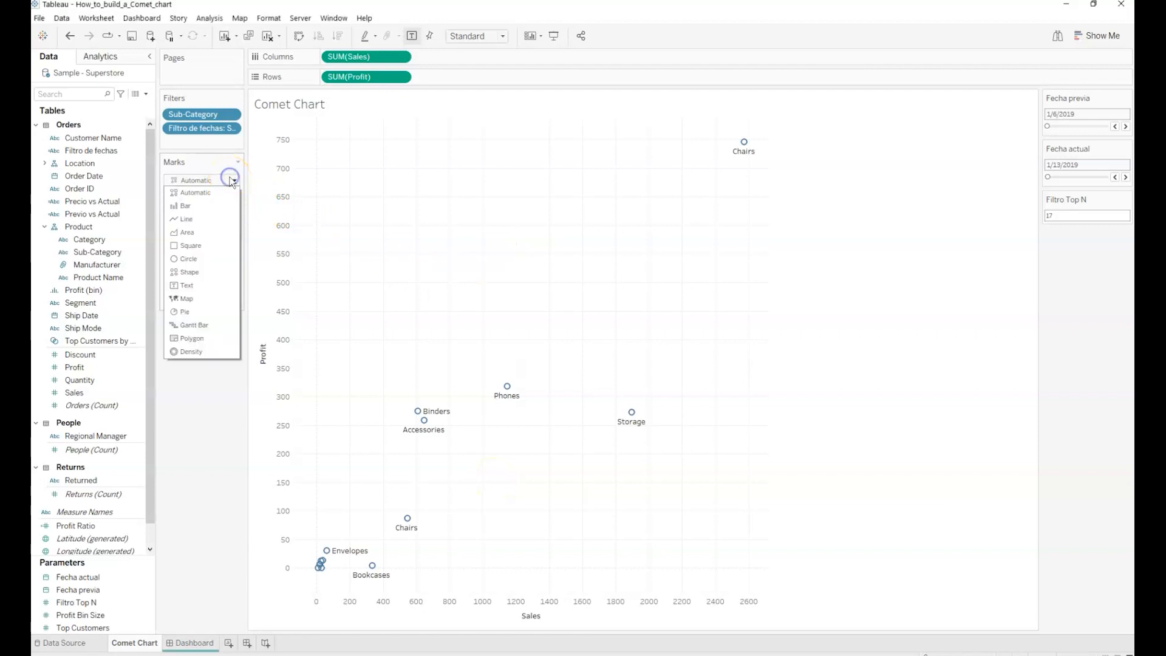
left_click(208, 220)
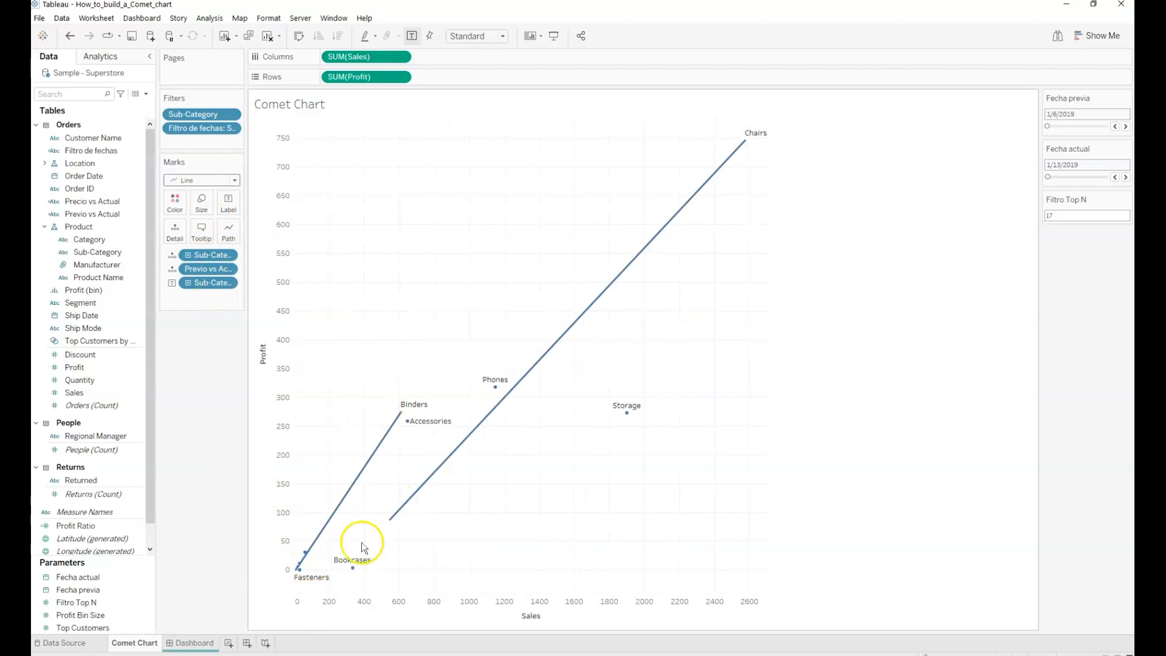
mouse_move(390, 525)
mouse_move(746, 150)
mouse_move(398, 408)
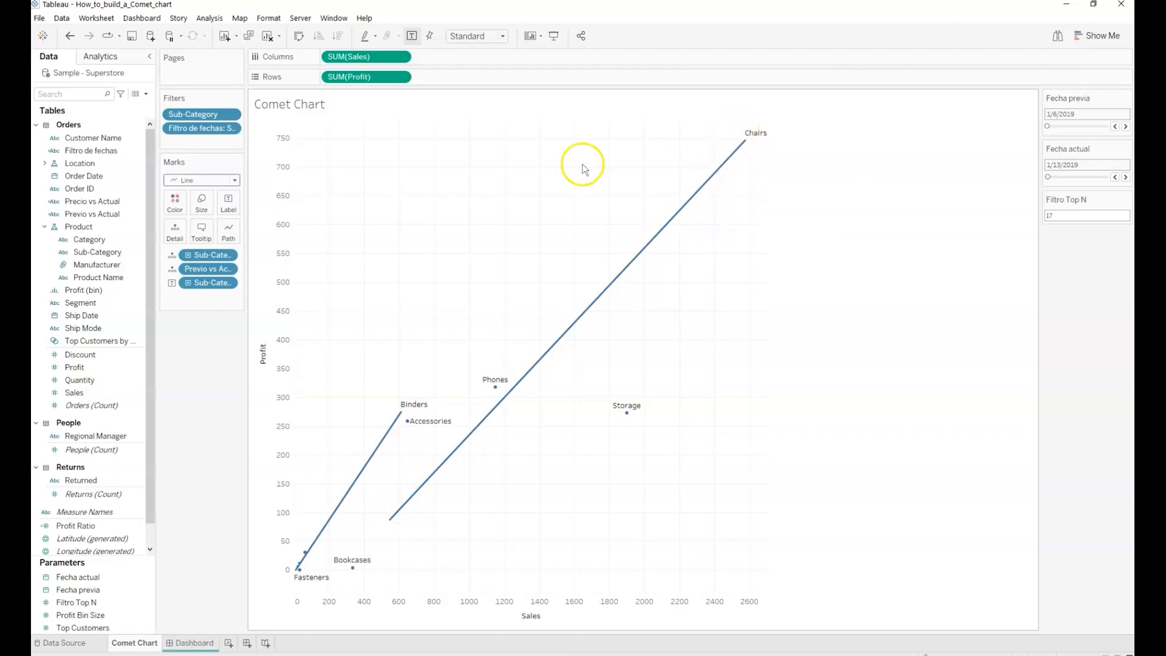
left_click(145, 94)
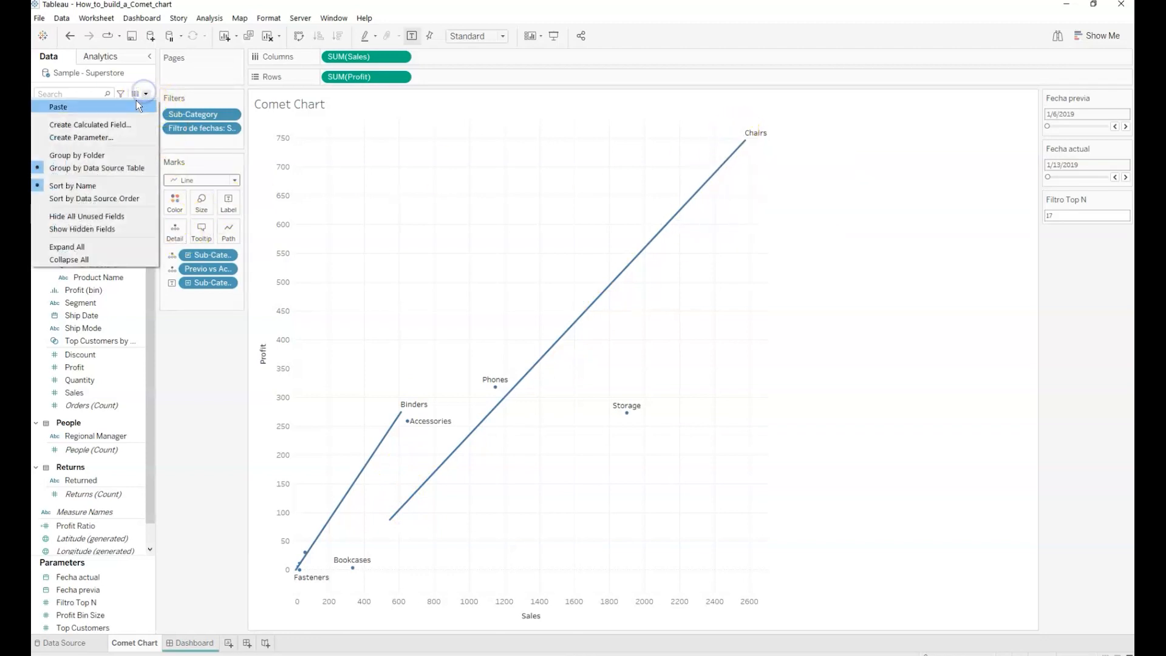
left_click(140, 106)
key("ctrl+z")
Create a calculated field named "Tamaño"
left_click(146, 94)
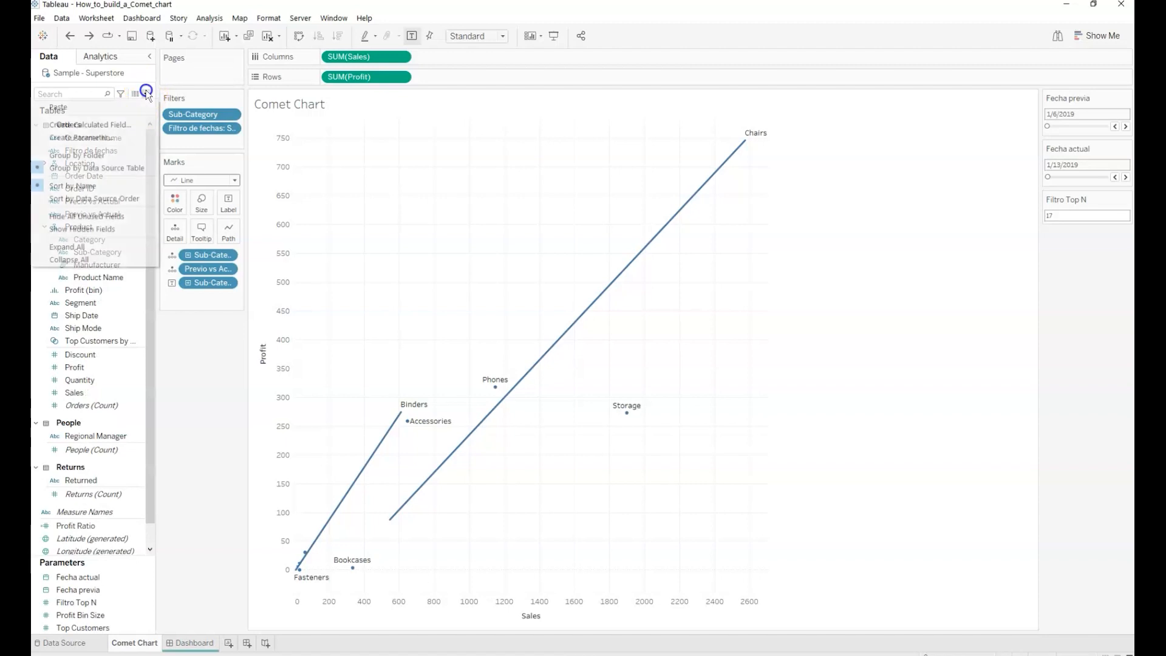
left_click(132, 126)
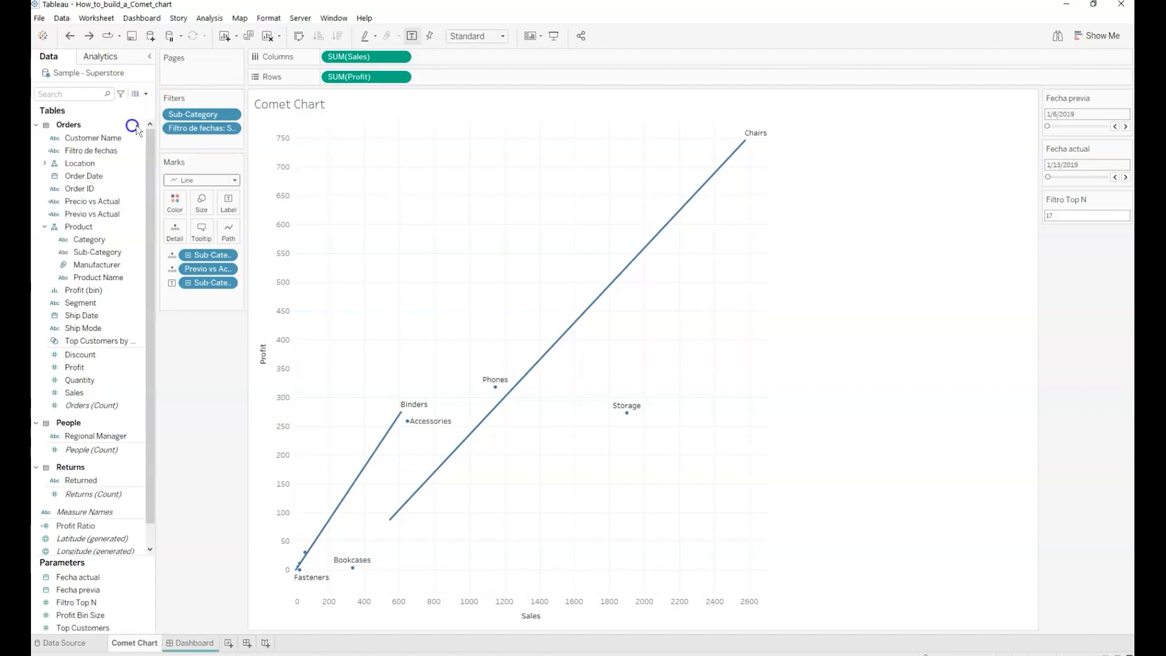
key("BackSpace")
type("t")
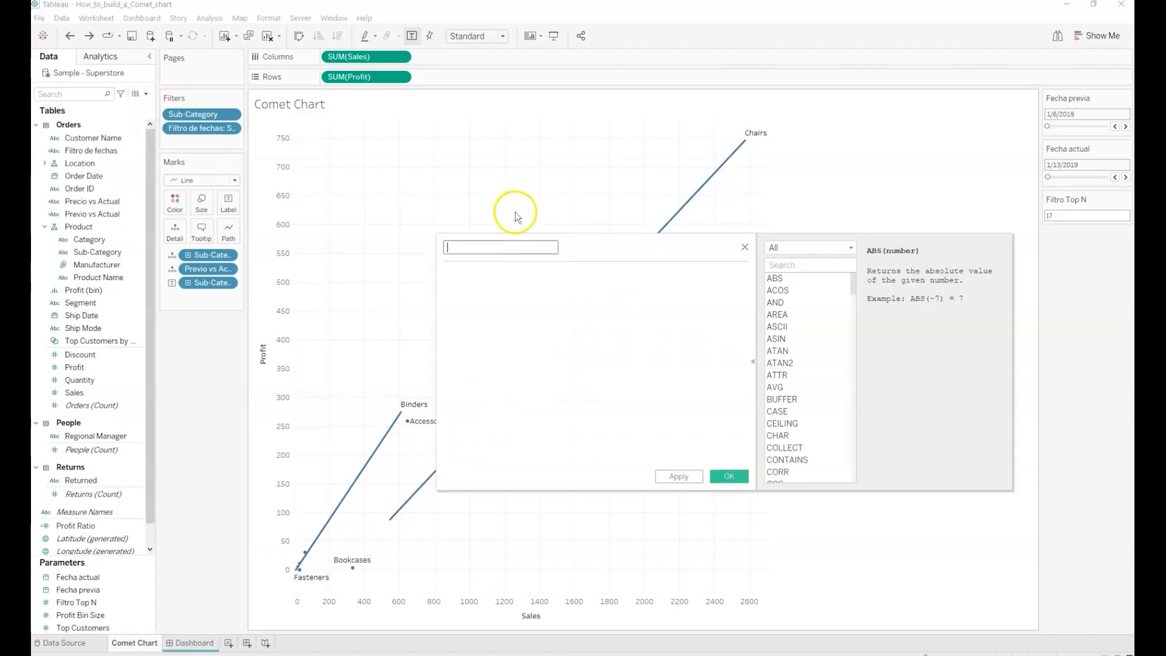
type("Tamaño")
Write the first branch IF [Previo vs Actual]="Previo" THEN [Sales] in the Tamaño formula
left_click(488, 276)
type("if")
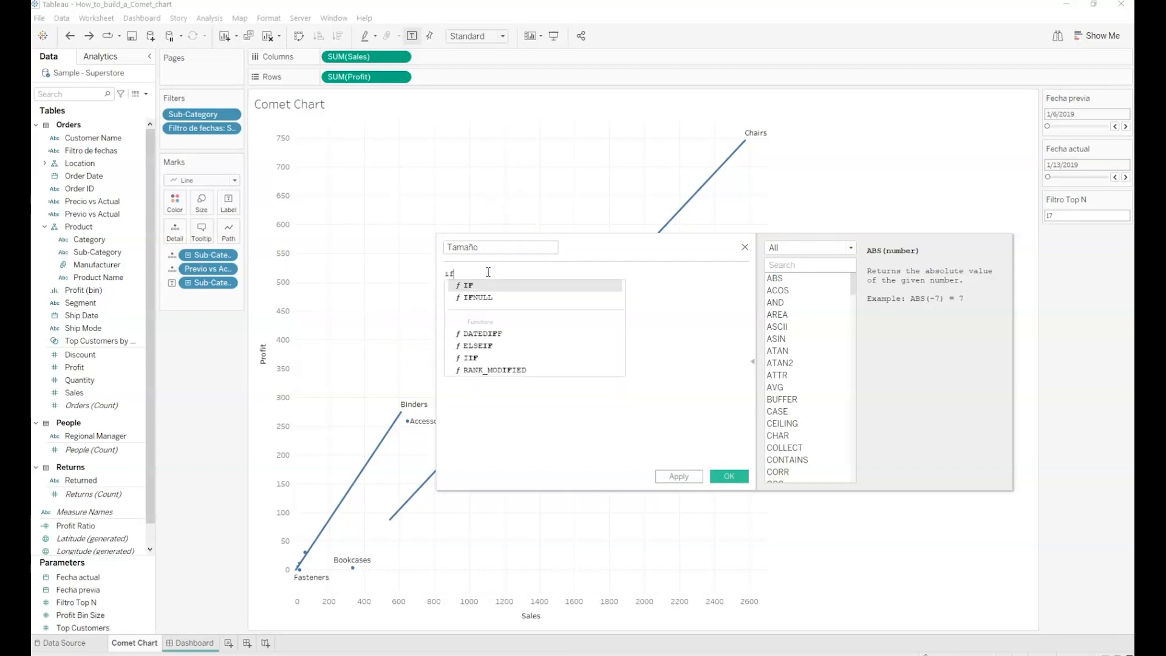
key("Return")
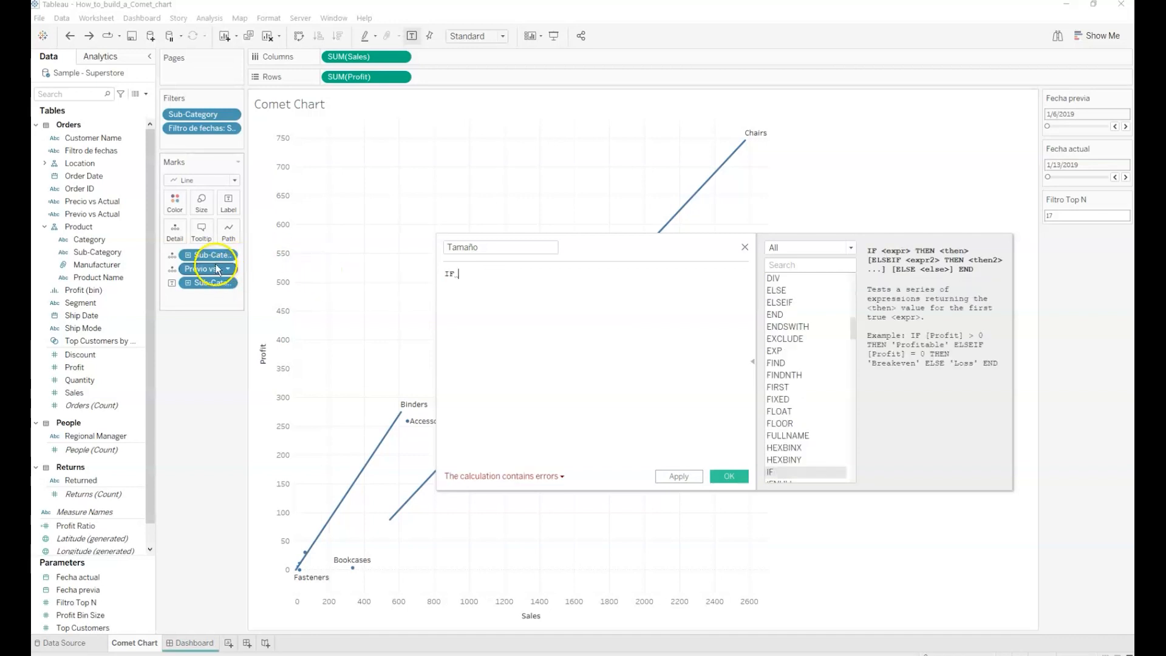
left_click_drag(182, 268, 521, 283)
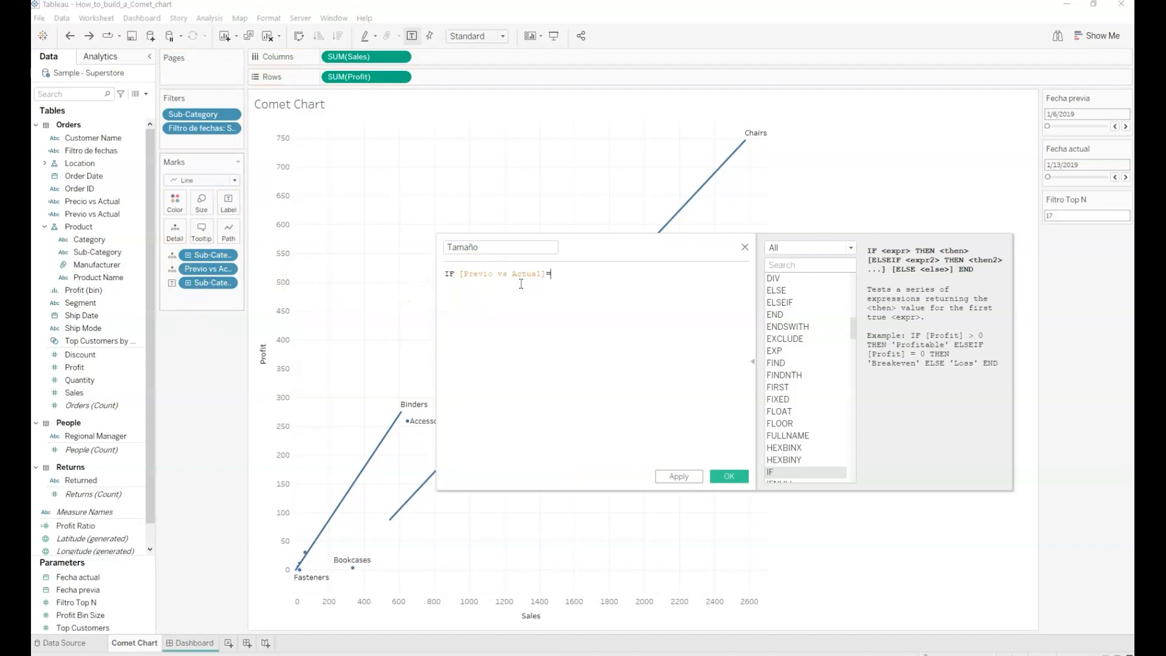
type("=\"")
type("Previo\" THEN")
type(" [Sales] ")
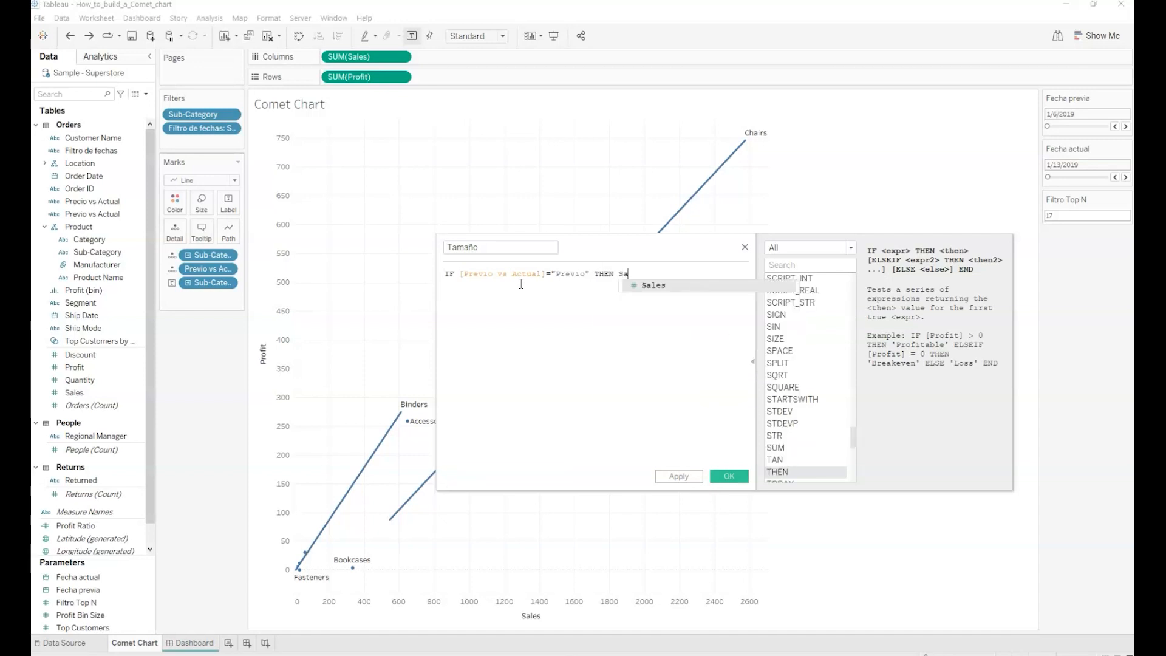
Add the branch ELSEIF [Previo vs Actual]="Actual" THEN [Sales] on a new line of the Tamaño formula
type("ELSEIF")
key("Down")
key("Return")
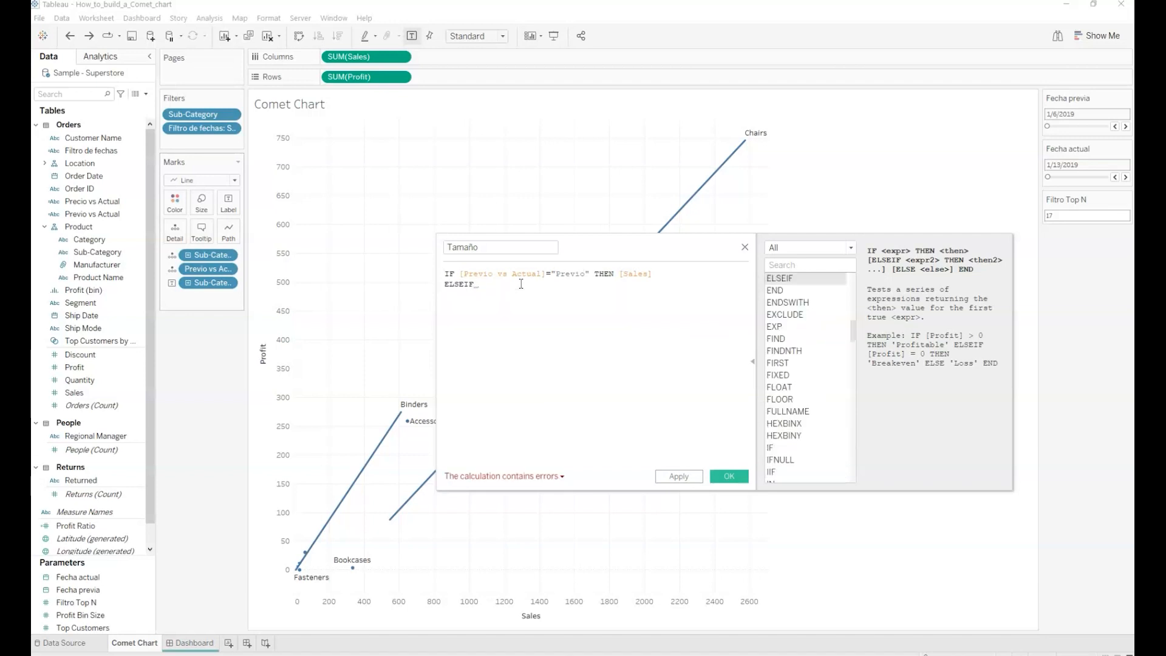
type("[Previo vs Actual]=\"\"")
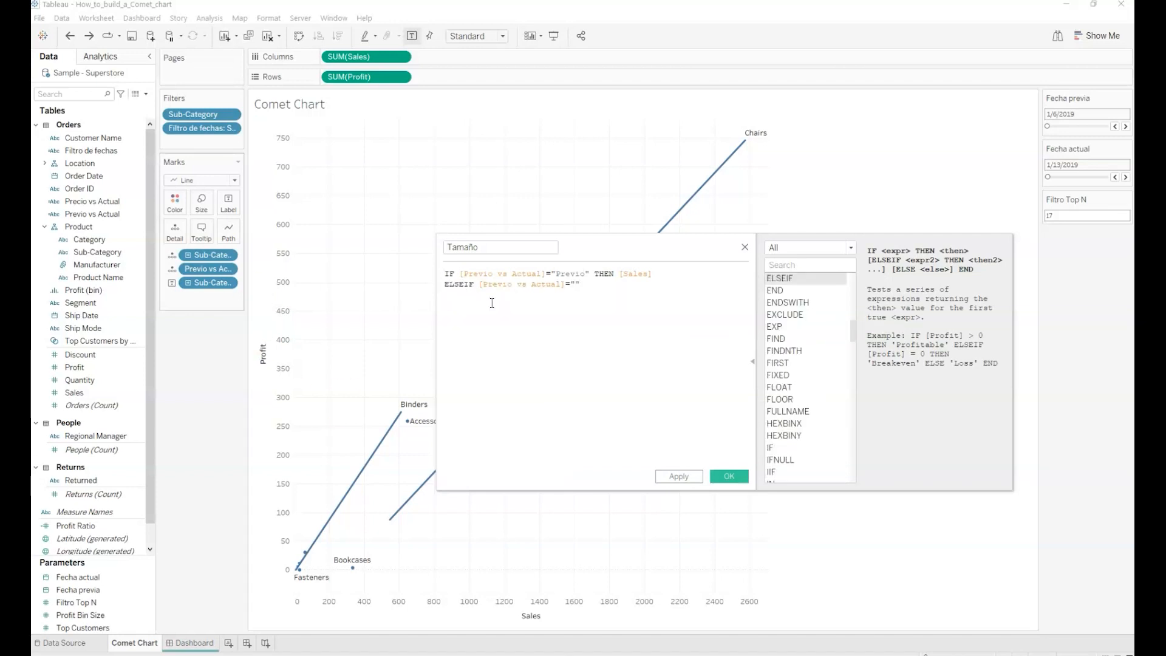
type("Actual")
type(" THEN")
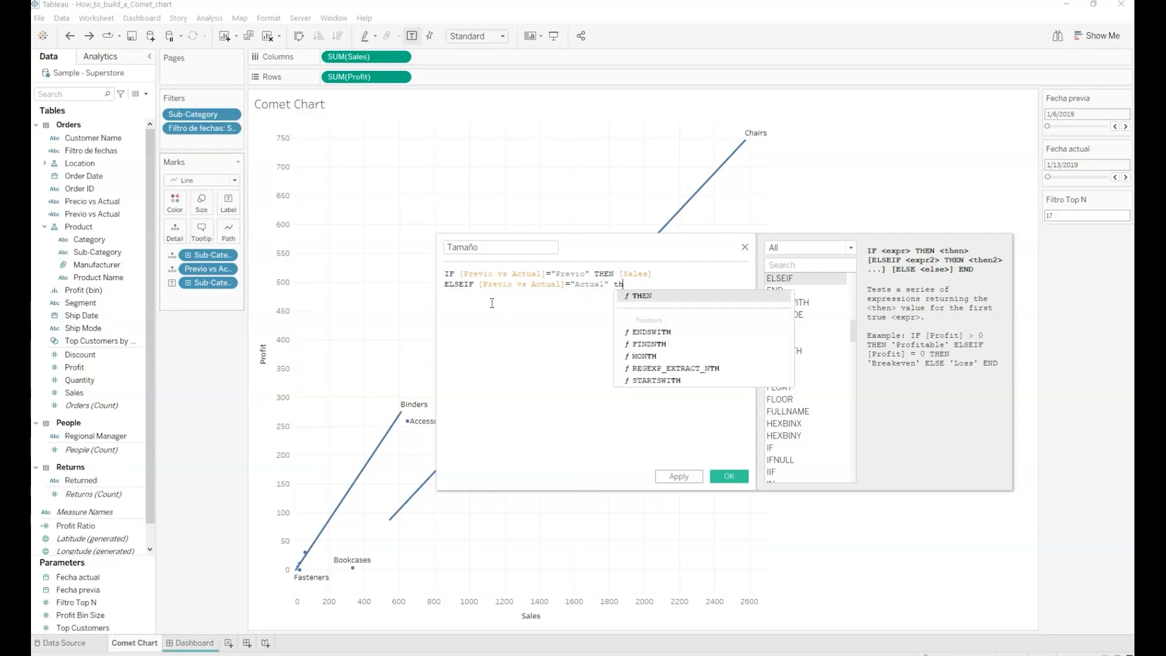
type(" sale")
key("Return")
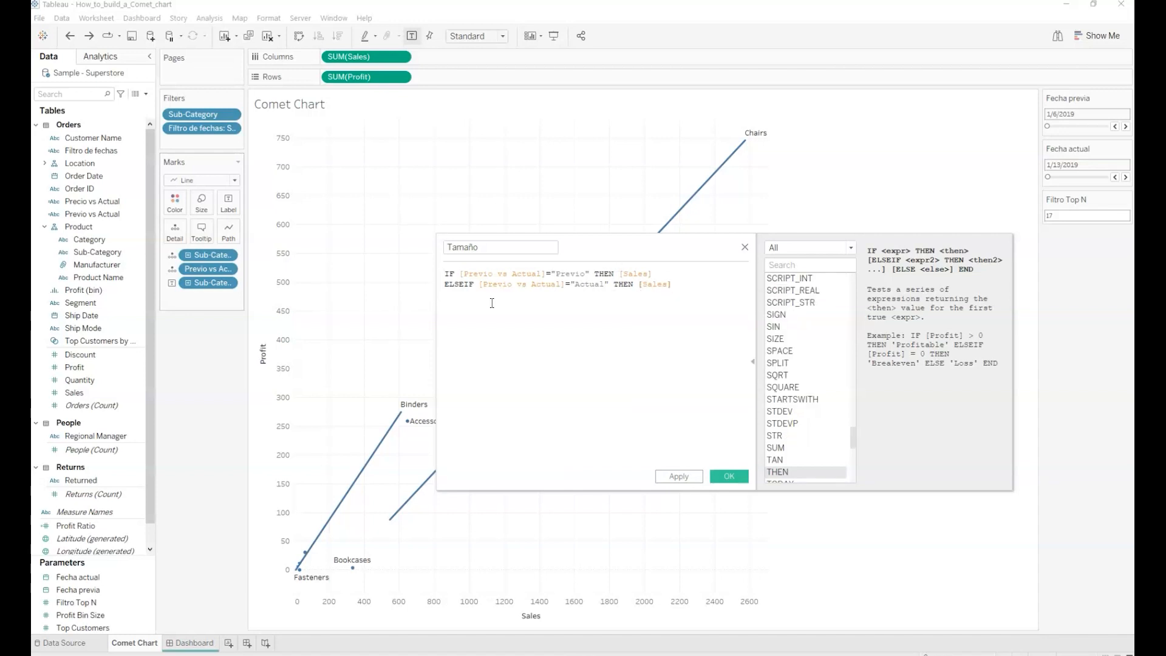
Multiply the [Sales] of the "Actual" branch by 20, close the Tamaño formula with END and save it
type("*")
key("Return")
type("en")
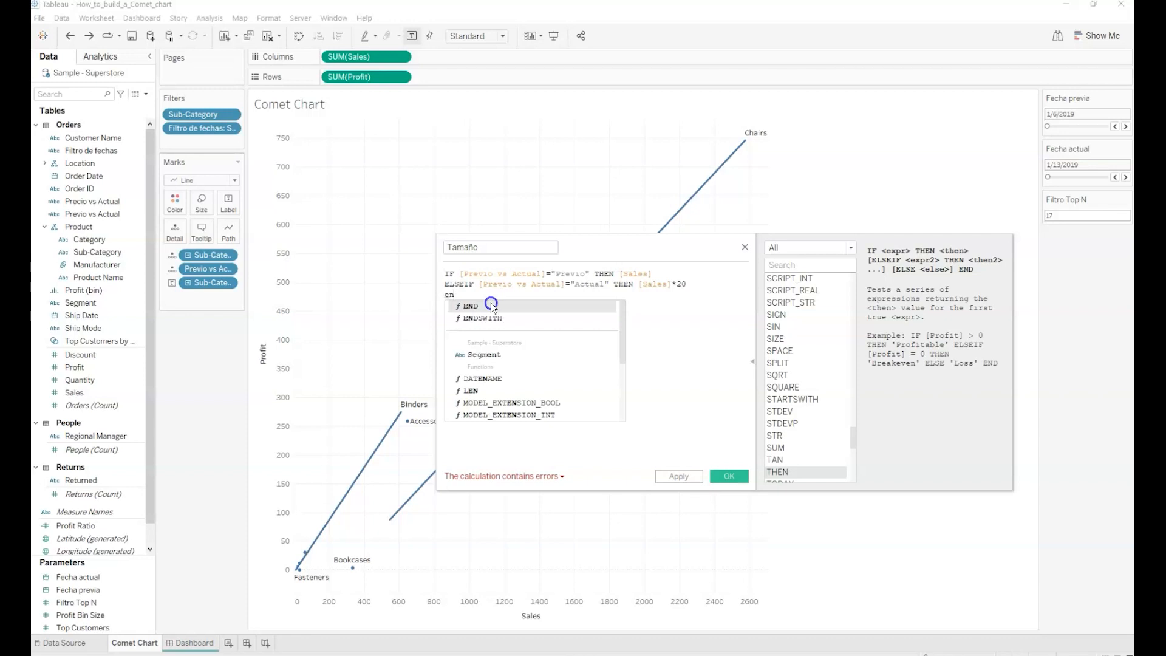
left_click(491, 303)
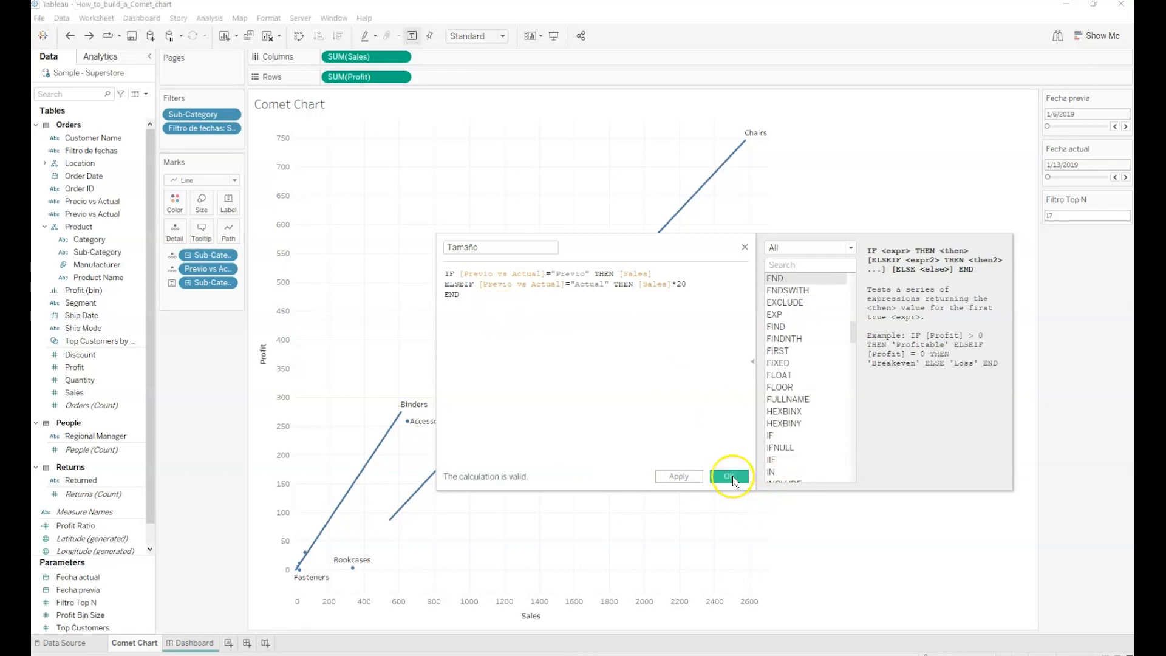
left_click(731, 476)
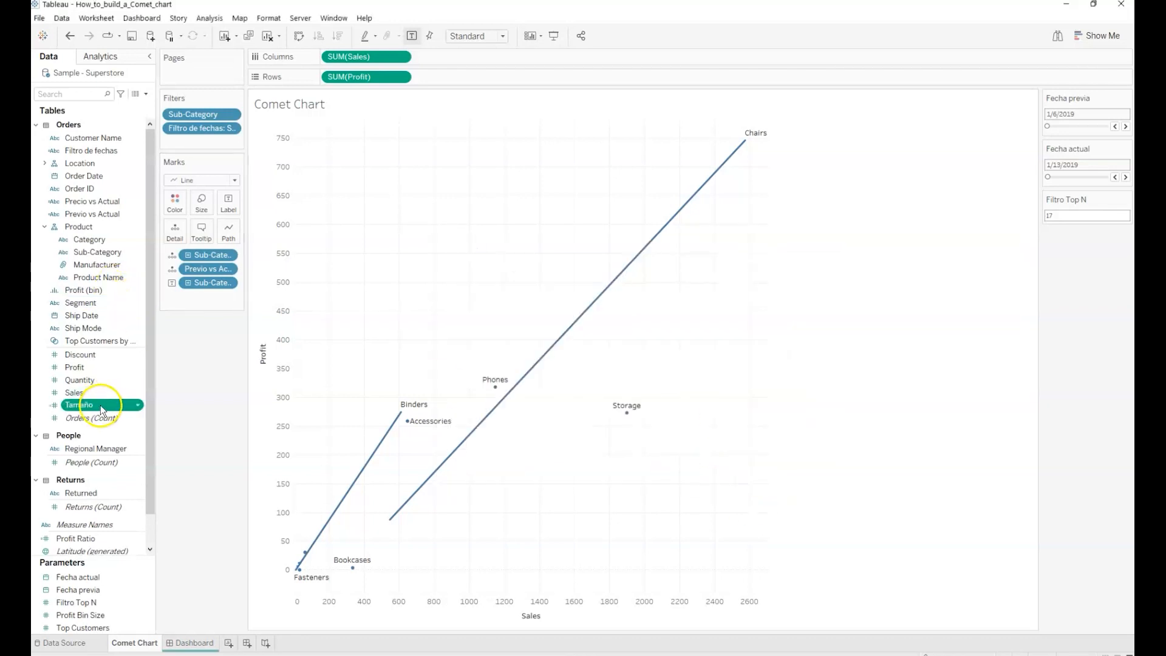
Size the lines by Tamaño and increase the overall mark size
left_click_drag(99, 404, 205, 206)
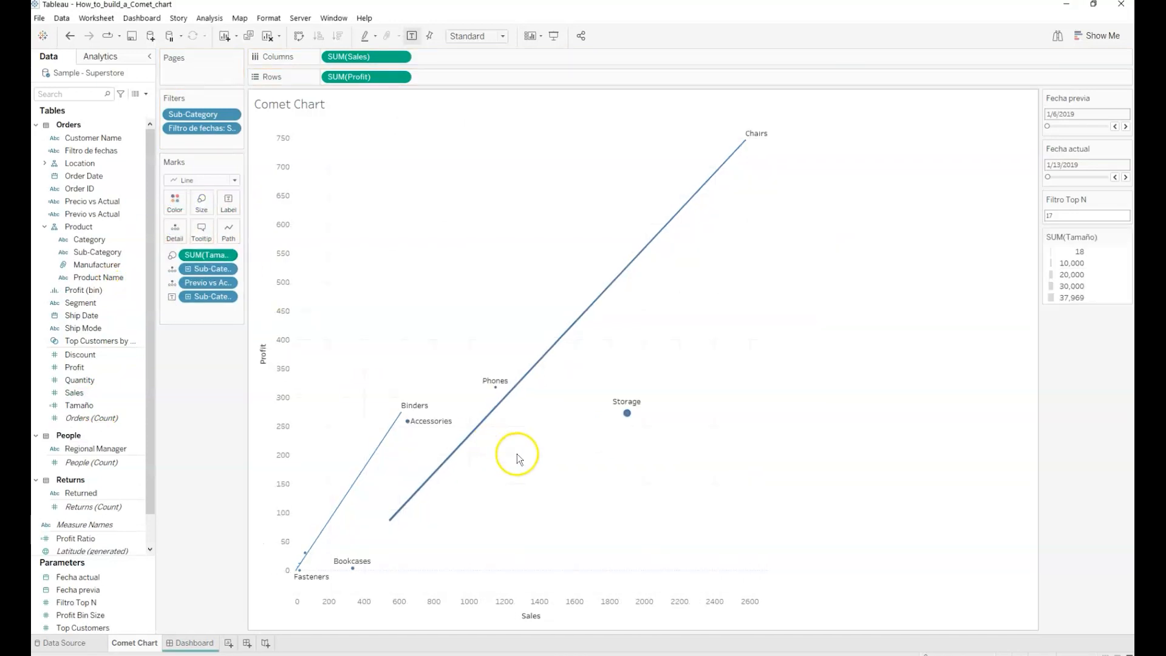
left_click(203, 202)
left_click_drag(223, 231, 255, 236)
Show markers on all line points and set the mark opacity to 54%
left_click(176, 201)
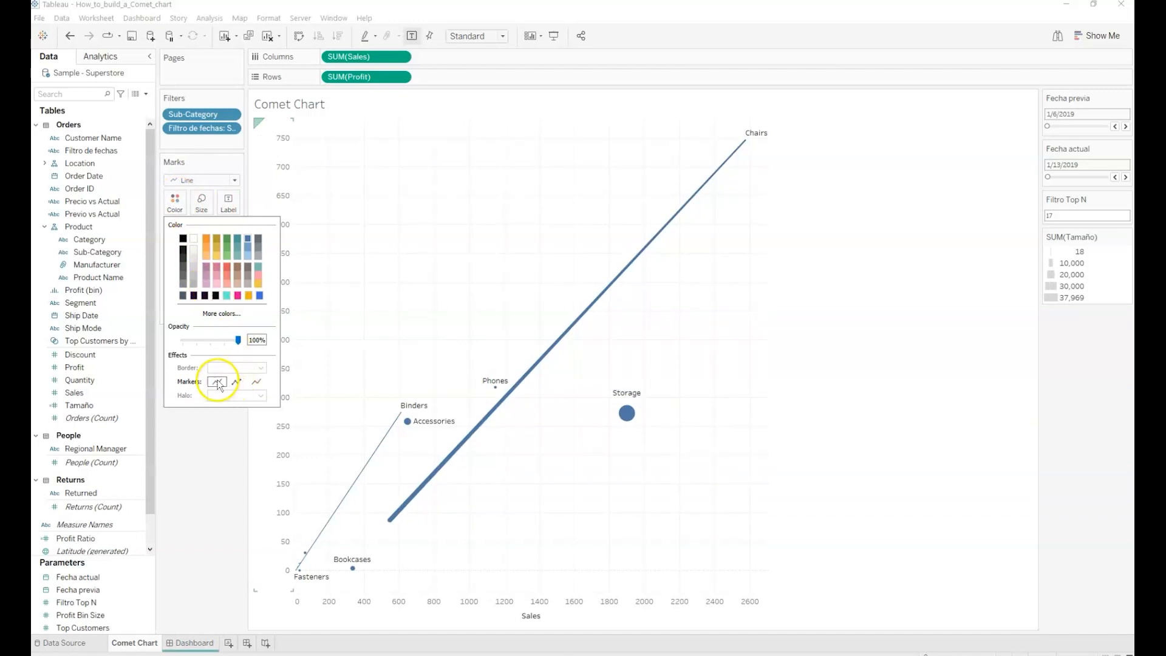
left_click(236, 382)
left_click_drag(238, 340, 213, 340)
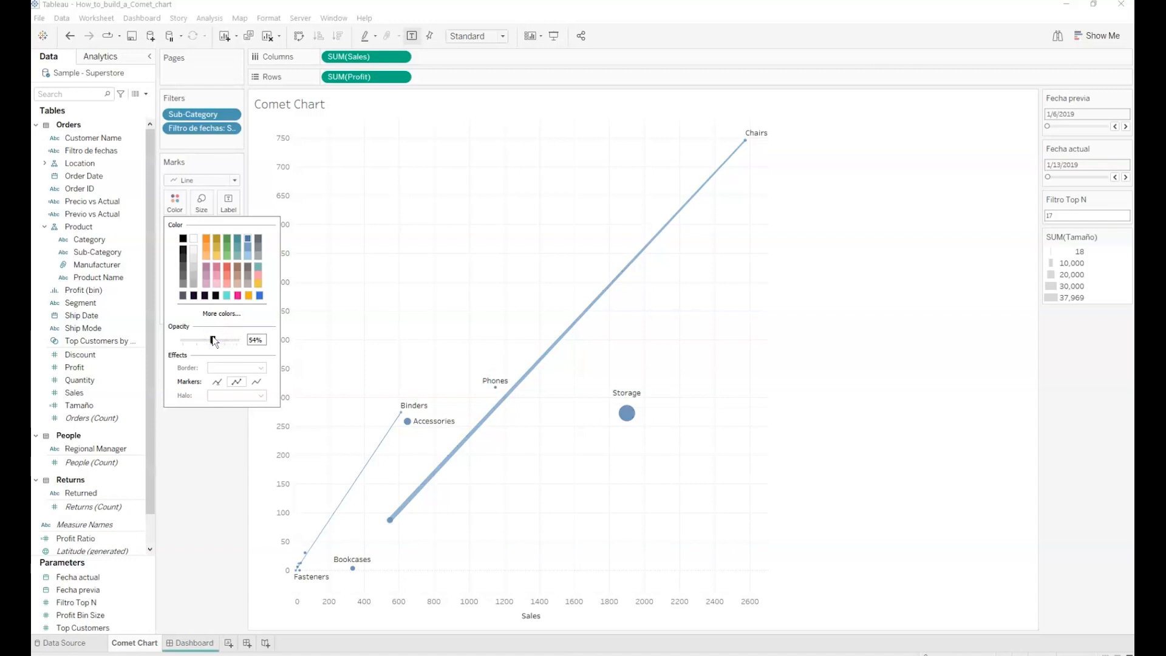
left_click(197, 361)
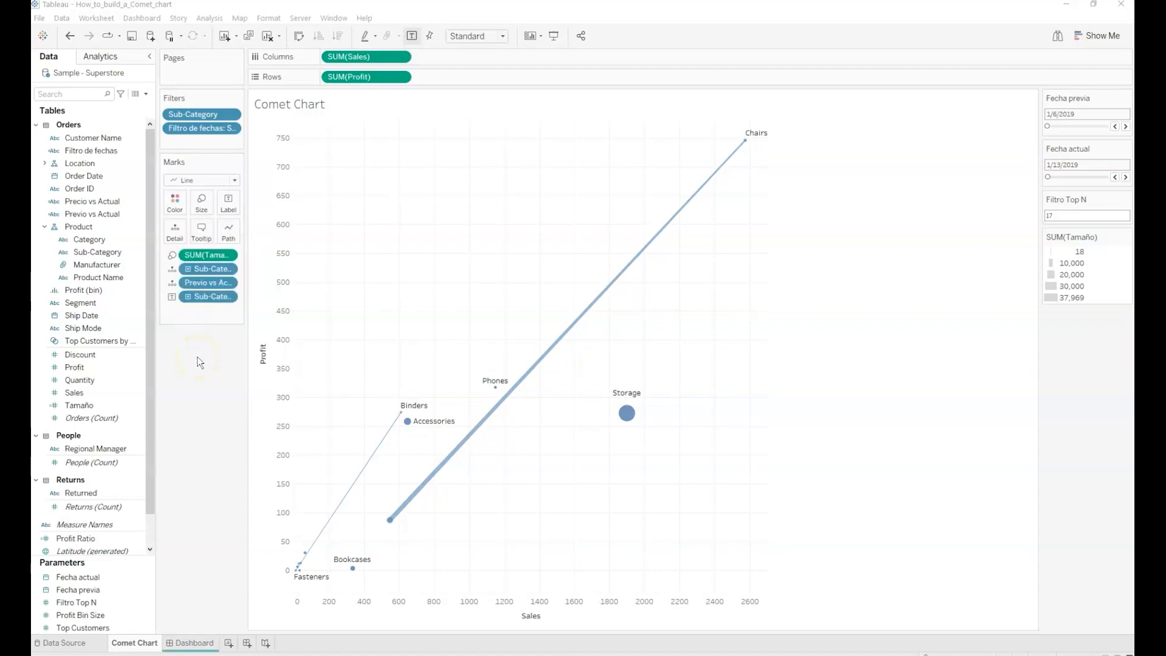
Advance the Fecha previa parameter to 1/20/2019
left_click(1125, 127)
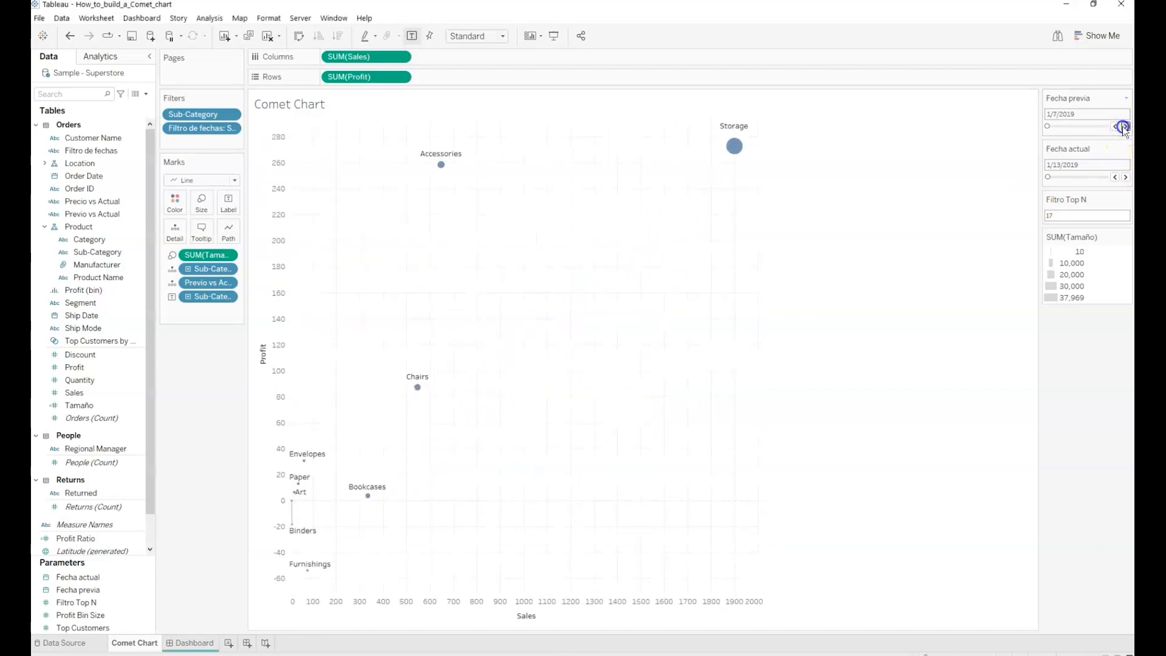
left_click(1125, 127)
left_click(1125, 127)
left_click(1125, 126)
left_click(1125, 126)
left_click(1125, 127)
left_click(1125, 127)
left_click(1125, 127)
left_click(1125, 127)
left_click(1125, 127)
left_click(1125, 127)
left_click(1125, 127)
left_click(1125, 127)
left_click(1125, 127)
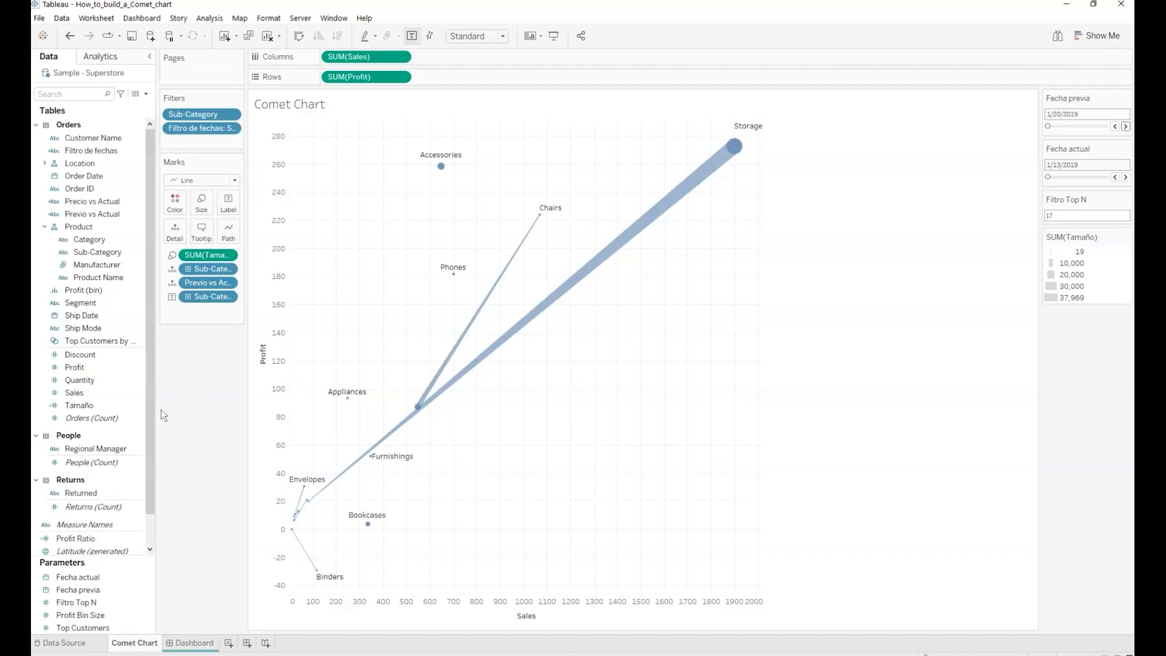
Create a calculated field named "Ventas previas"
left_click(146, 95)
left_click(133, 126)
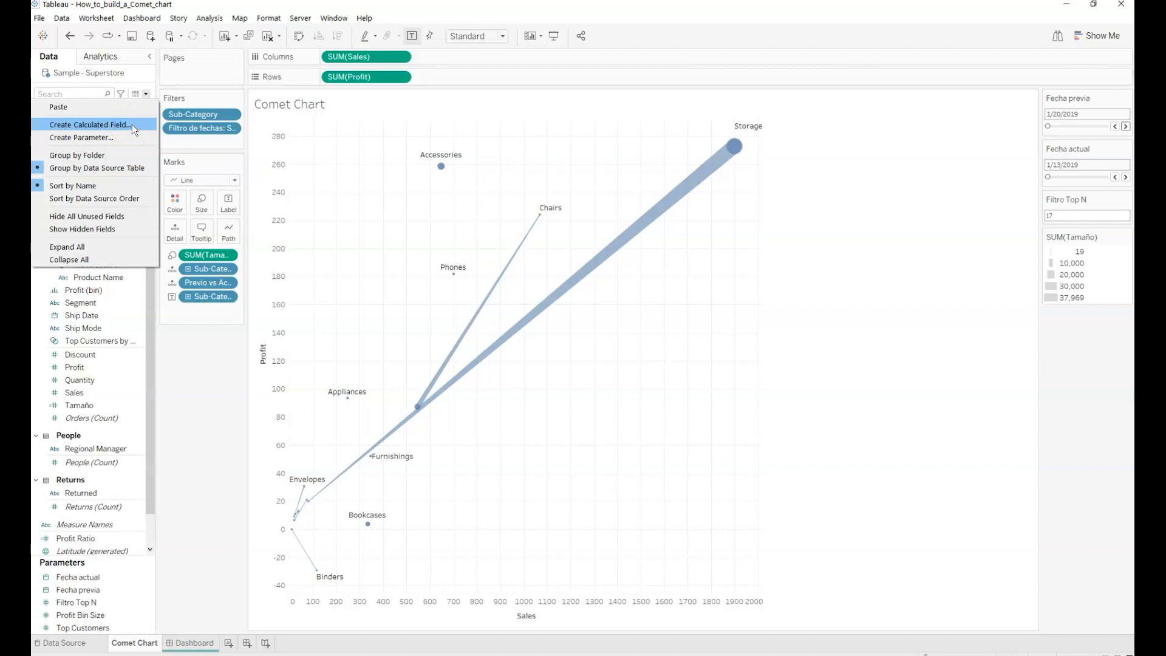
left_click(133, 125)
type("Ventas previas")
Write the condition IF [Order Date]=[Fecha previa] in the Ventas previas formula
left_click(470, 292)
type("if [Order Date]")
key("Return")
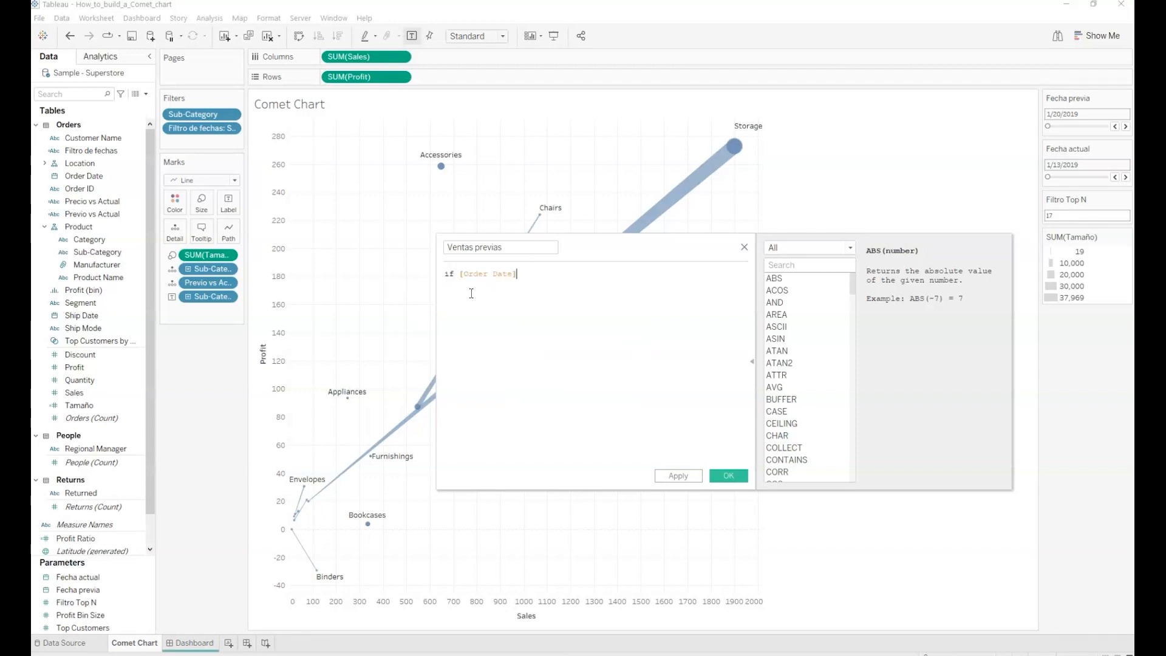
type("=fech")
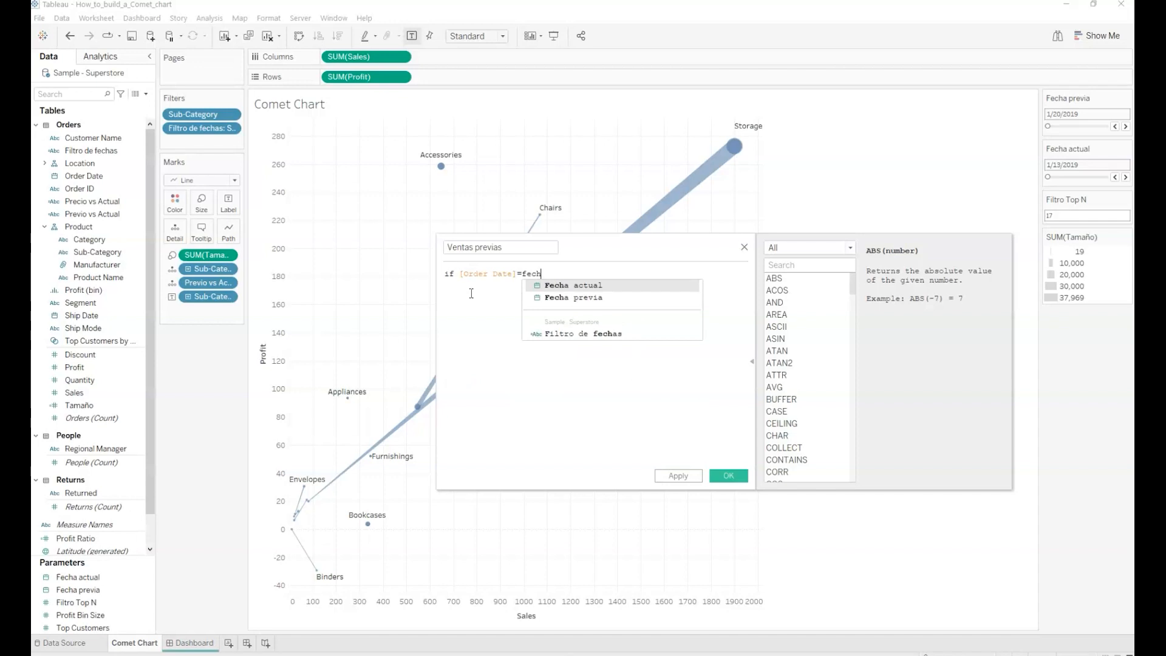
key("Down")
key("Return")
Finish the Ventas previas formula with THEN [Sales] END and save it
type("then sal")
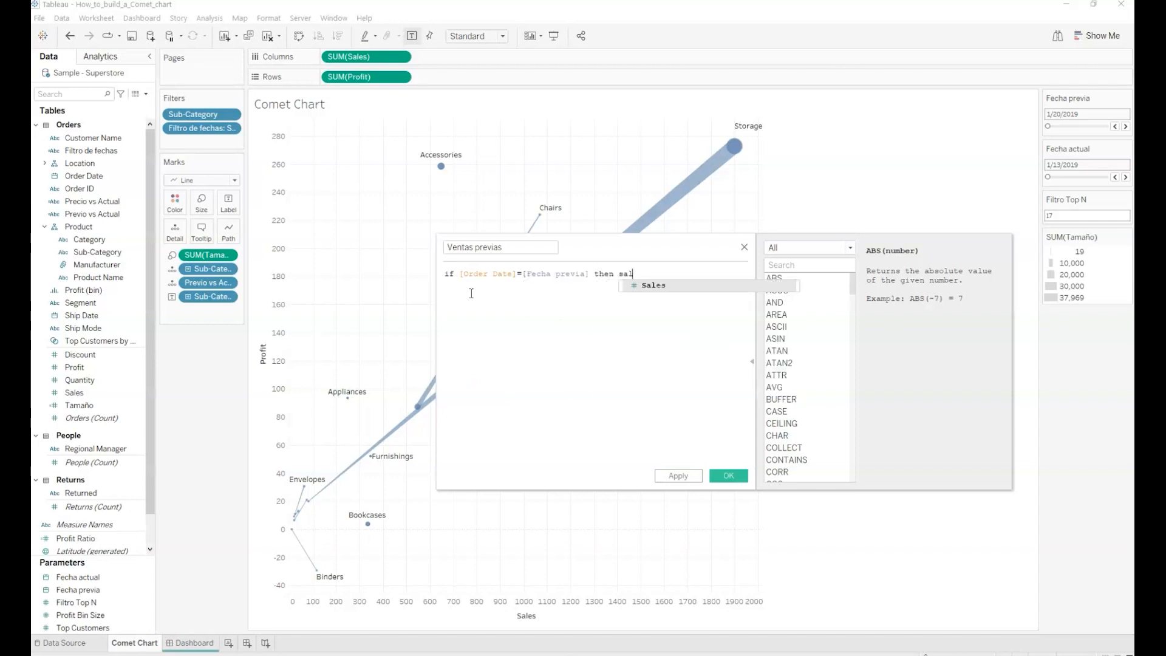
key("Return")
type("e")
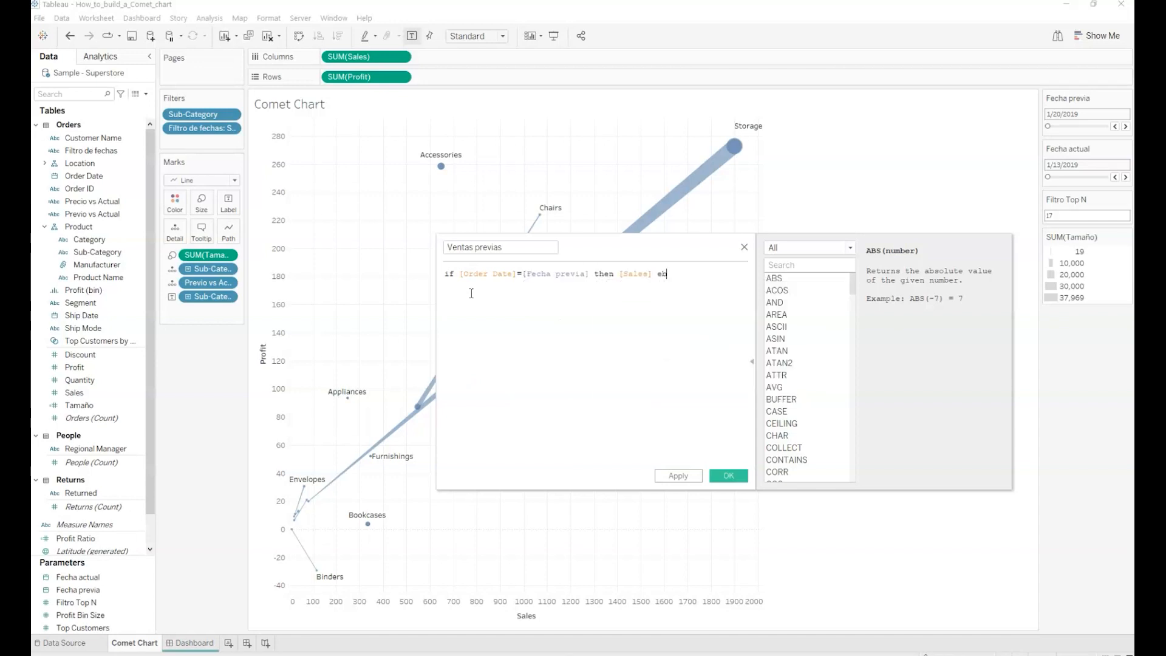
type("nd")
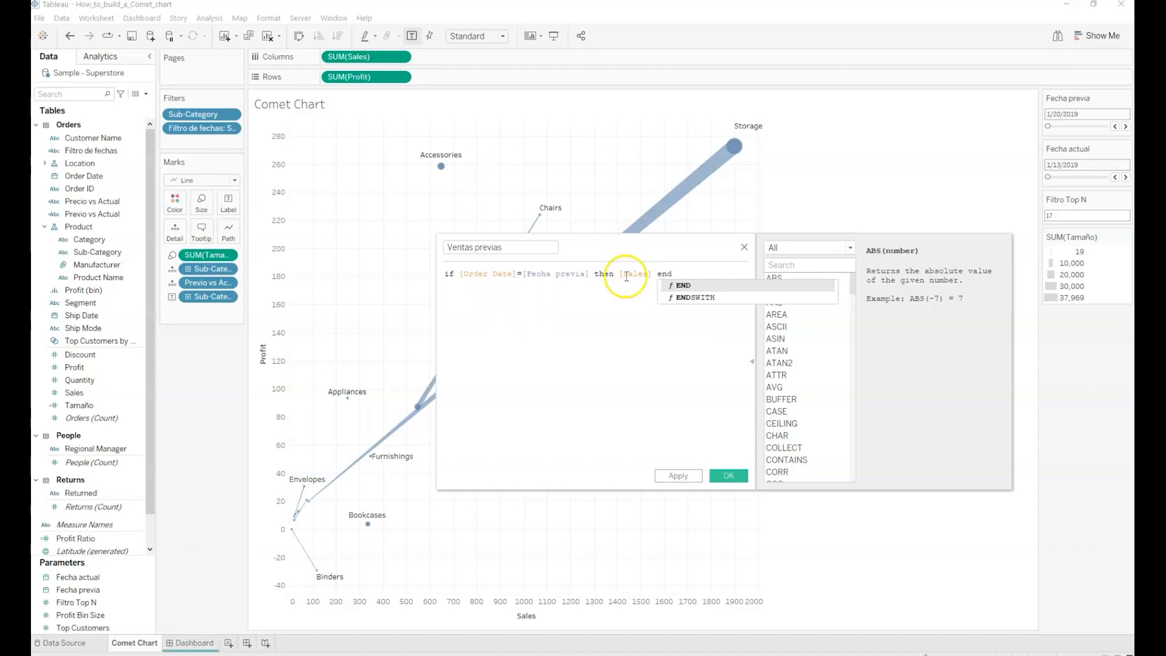
left_click(682, 286)
left_click(721, 473)
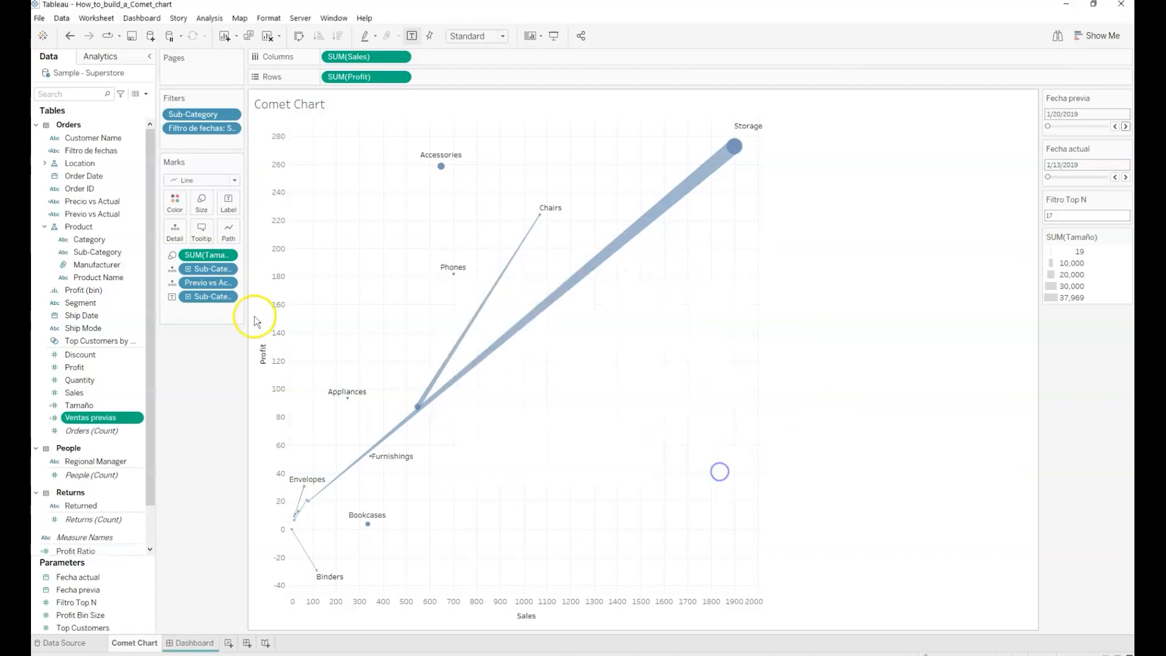
Duplicate the Ventas previas field and rename the copy "Ventas actuales" in its calculation editor
right_click(122, 416)
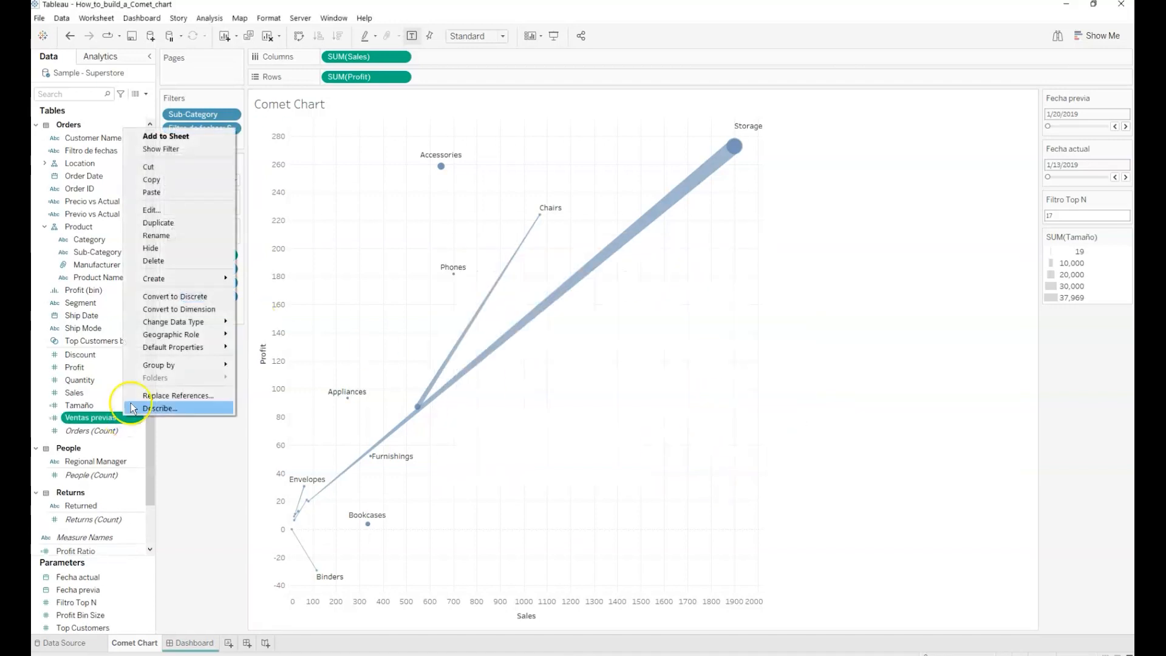
left_click(159, 223)
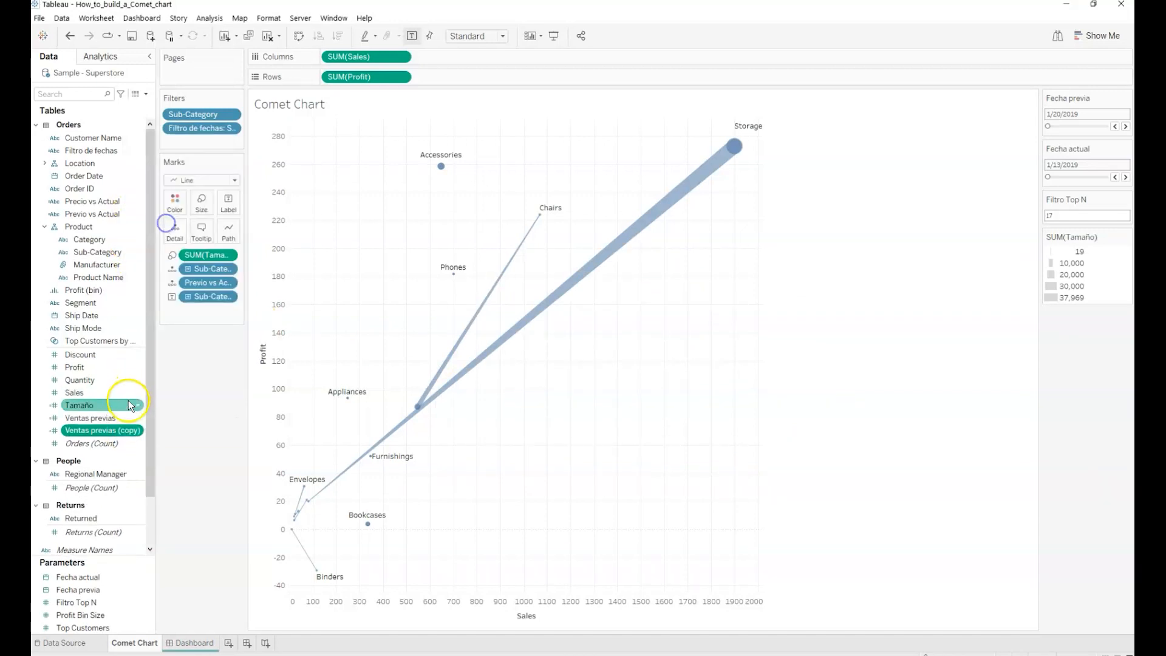
right_click(114, 429)
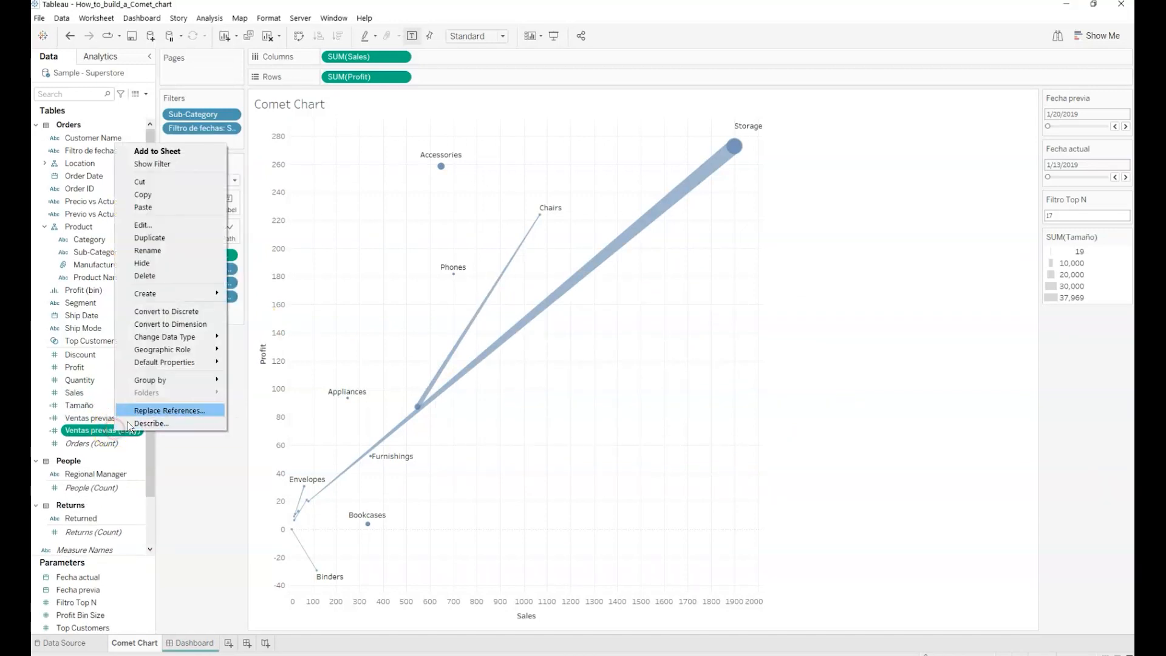
left_click(143, 224)
left_click_drag(477, 248, 544, 252)
key("BackSpace")
type("ac")
Replace the date parameter in the Ventas actuales formula with [Fecha actual] and save the calculation
left_click(589, 271)
key("BackSpace")
key("BackSpace")
key("BackSpace")
key("BackSpace")
key("BackSpace")
key("BackSpace")
key("BackSpace")
type("actual]")
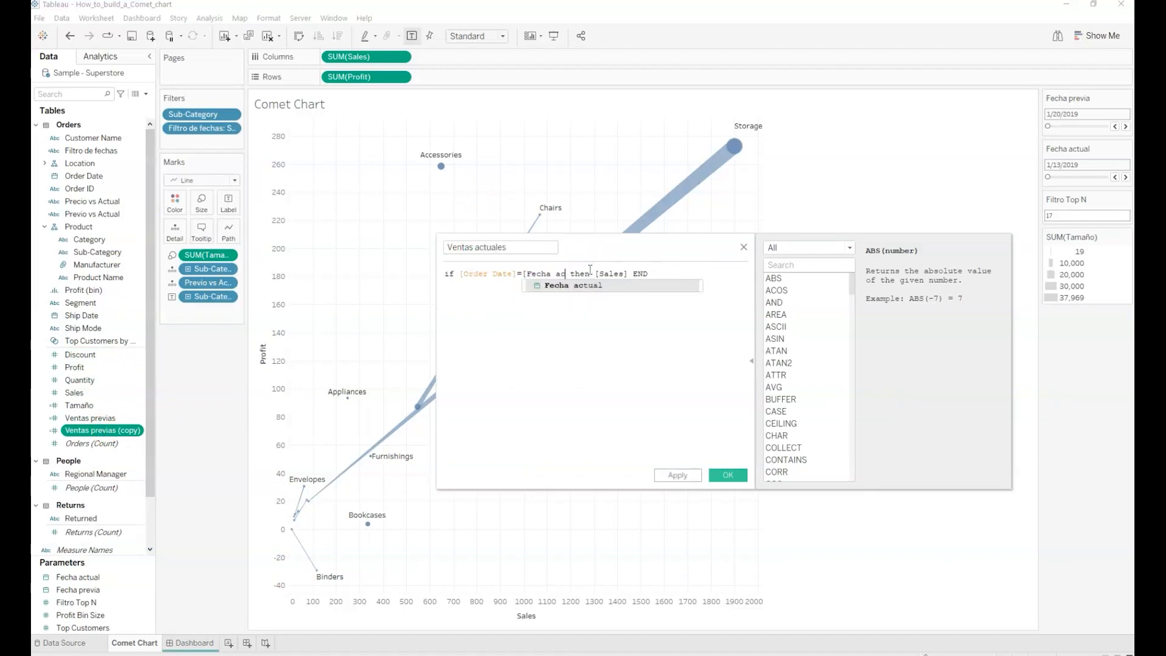
key("Return")
left_click(725, 475)
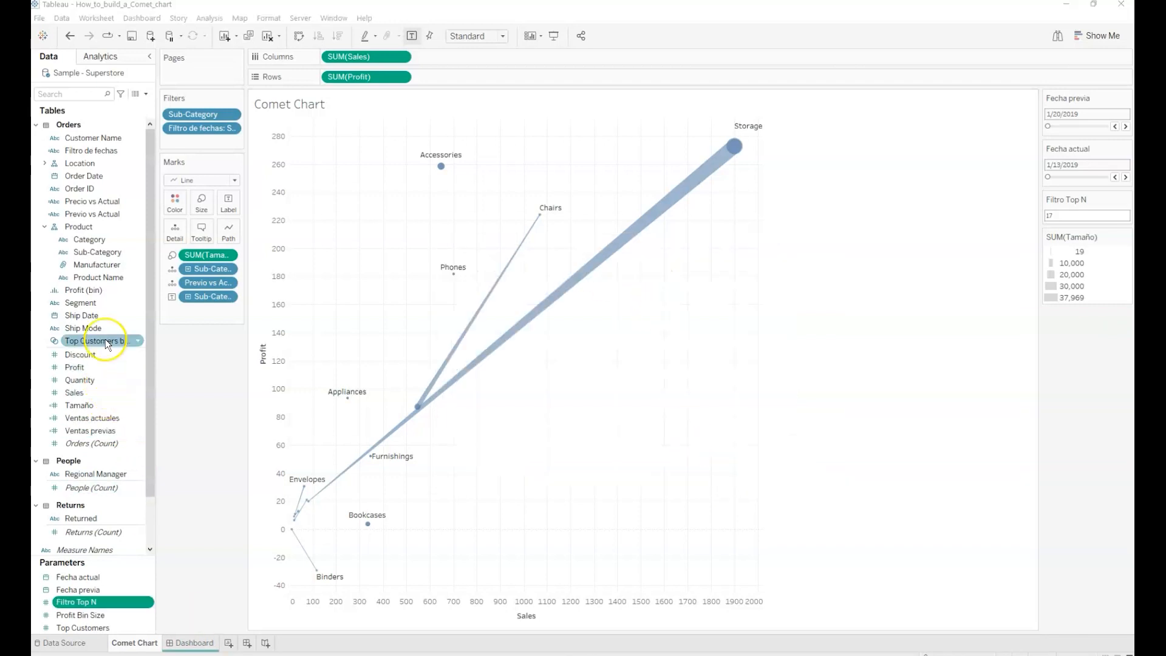
Create a calculated field named "Signo color"
left_click(146, 93)
left_click(128, 125)
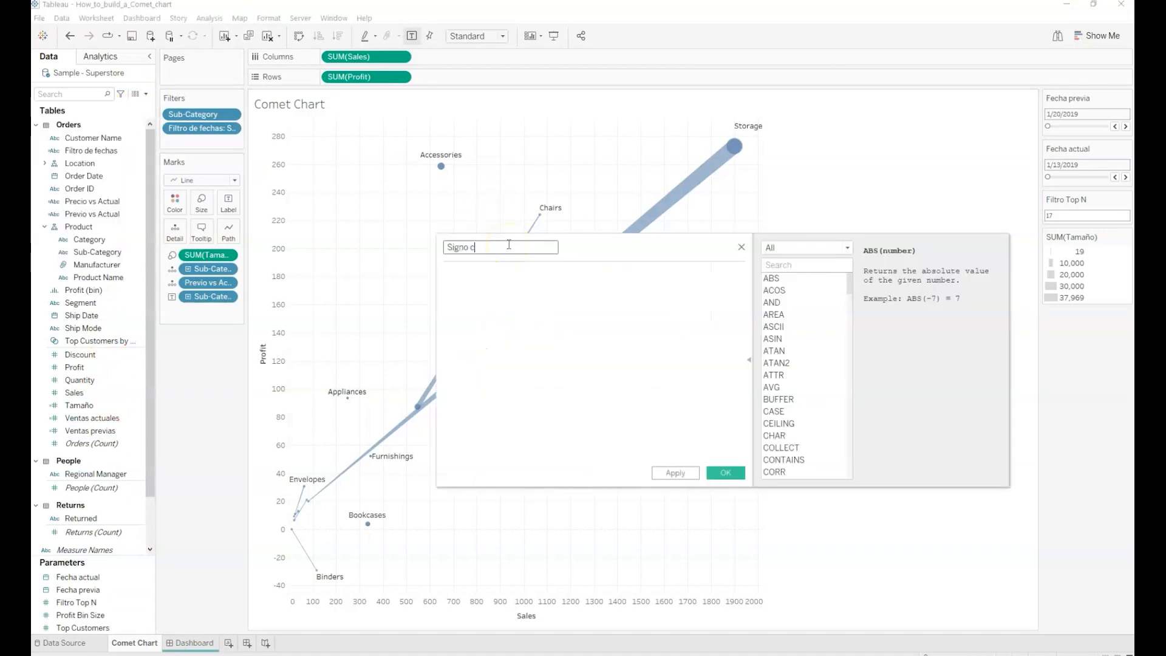
type("Signo color")
left_click(524, 288)
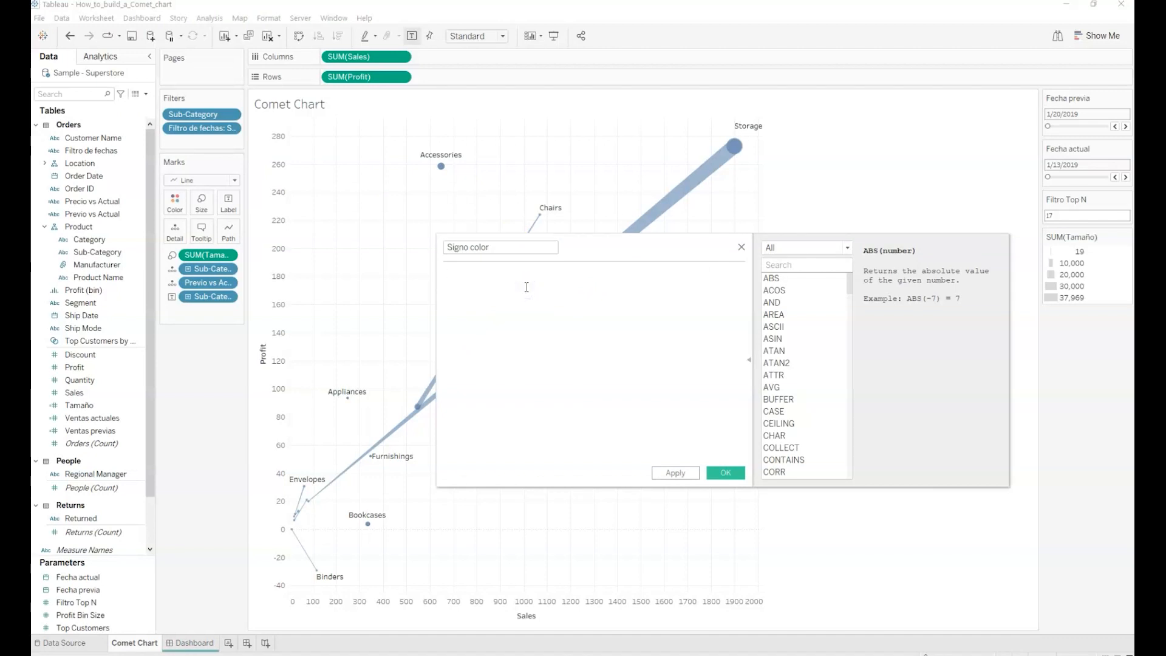
Start the Signo color formula with the SIGN function, opening a new line inside its parentheses
type("sign")
key("Return")
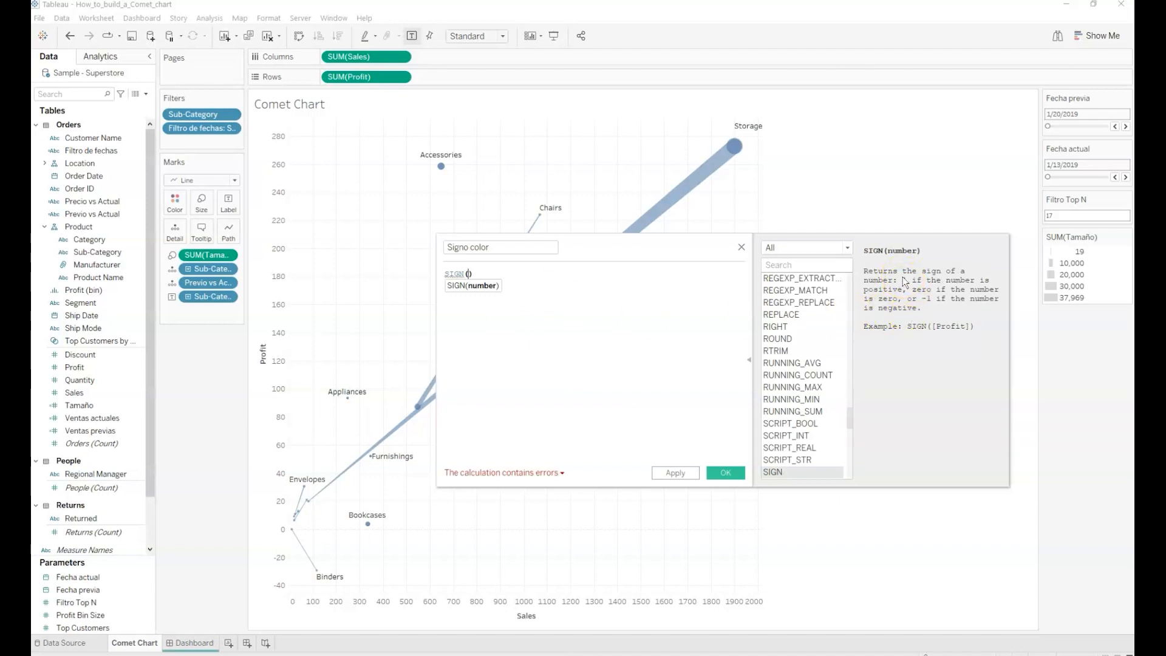
left_click(469, 274)
key("Delete")
key("Return")
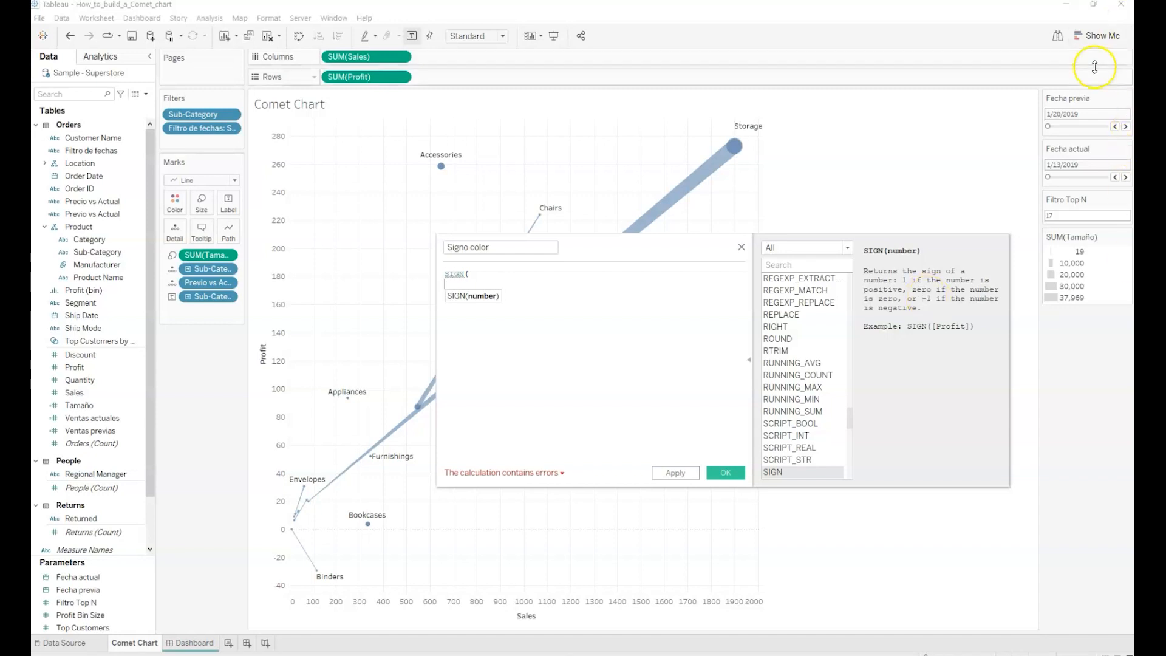
left_click(469, 334)
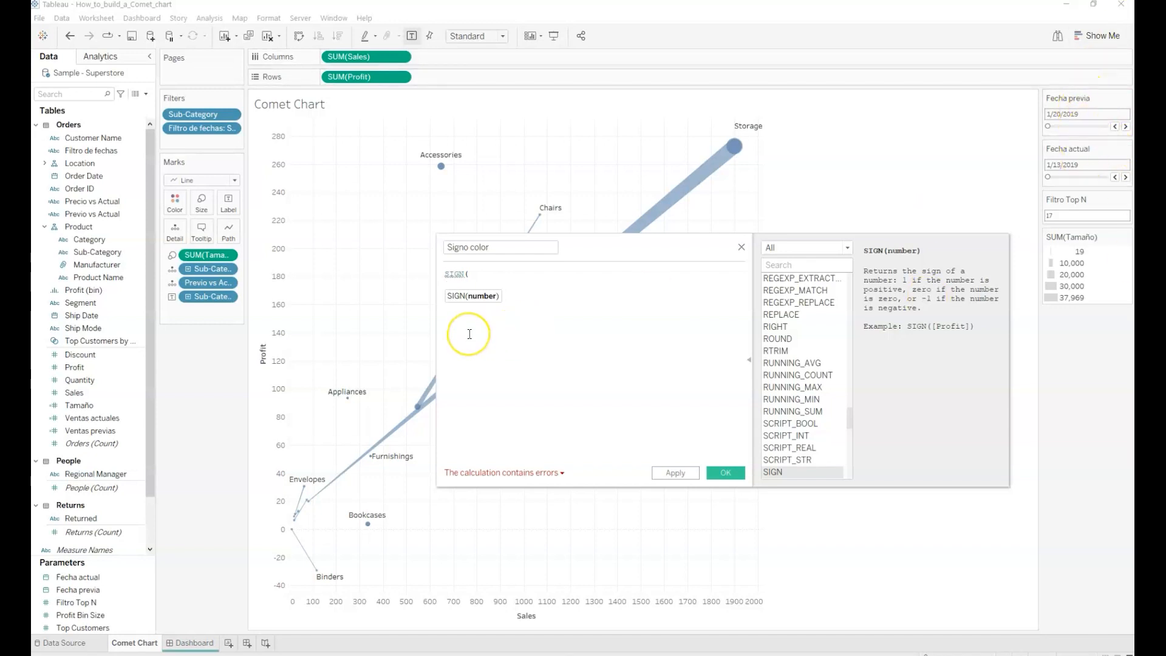
Enter {FIXED [Sub-Category]: SUM([Ventas actuales])} as the first expression inside SIGN
type("{}")
type("FIXED S")
type("ub")
key("Return")
type(": ")
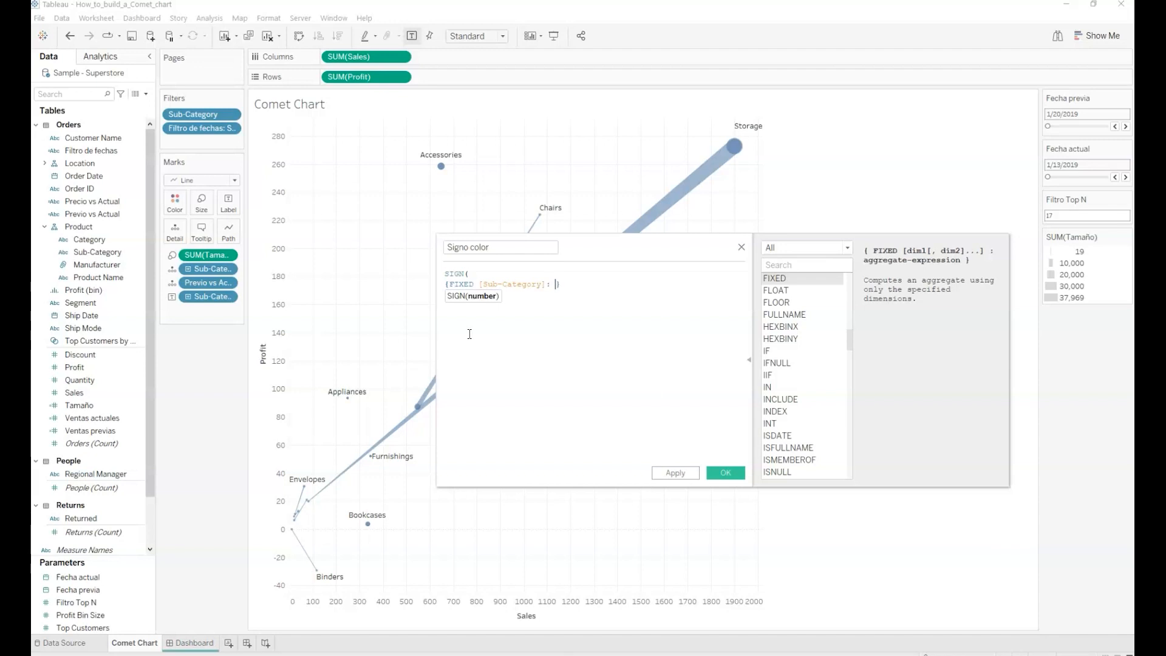
type("SU")
key("Return")
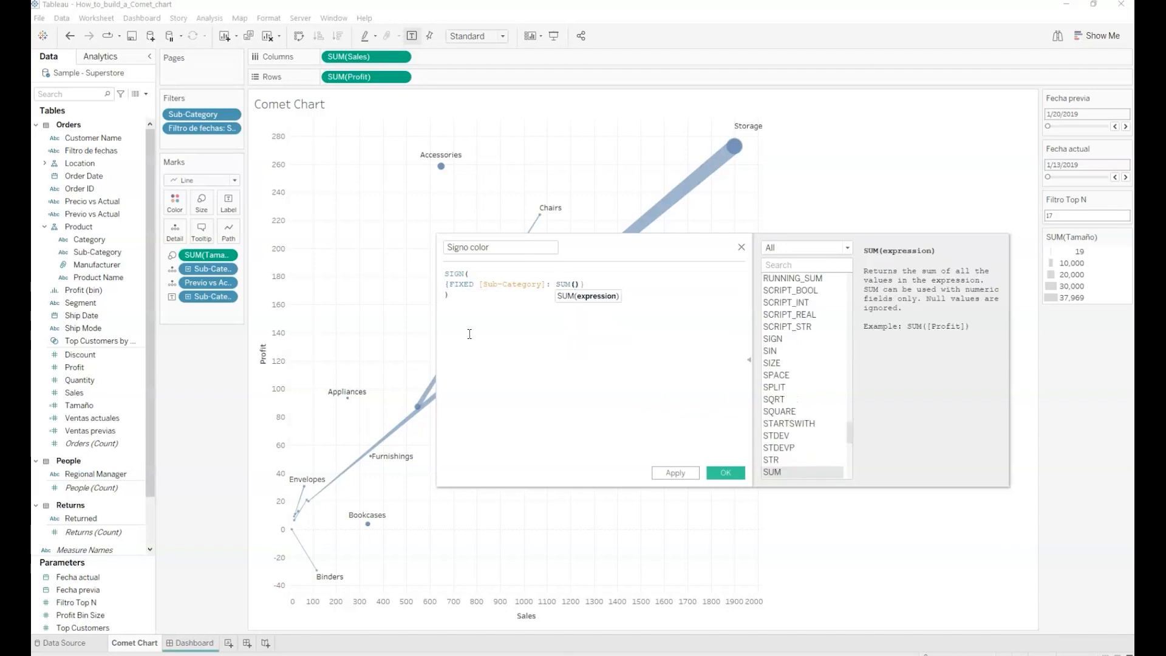
type("VEN")
left_click(458, 328)
key("Return")
key("Return")
Add a minus sign on its own line and begin a second {FIXED [Sub-Category]} expression below it
type("-")
key("Return")
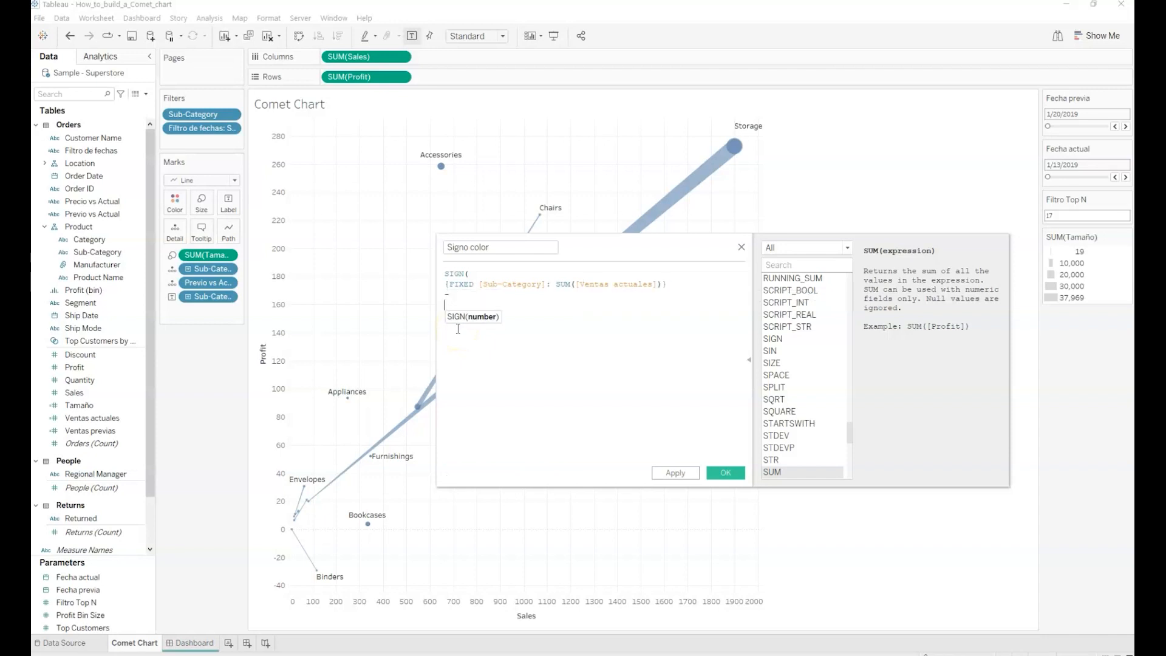
type("()")
type("FIX")
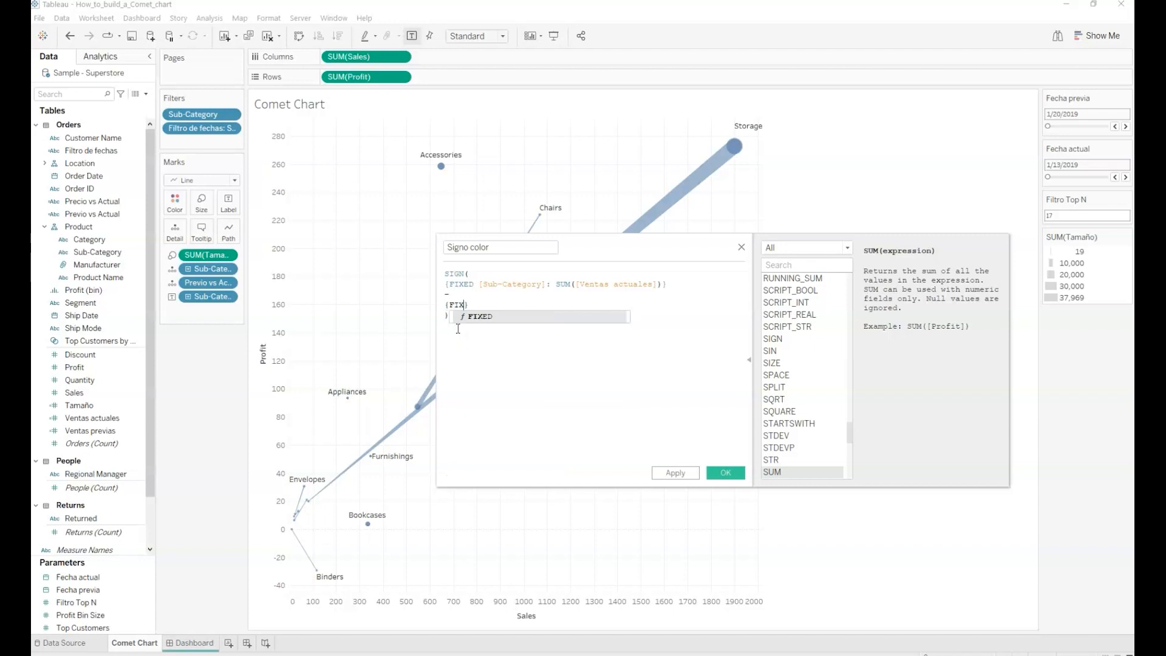
key("Return")
type("sub")
key("Return")
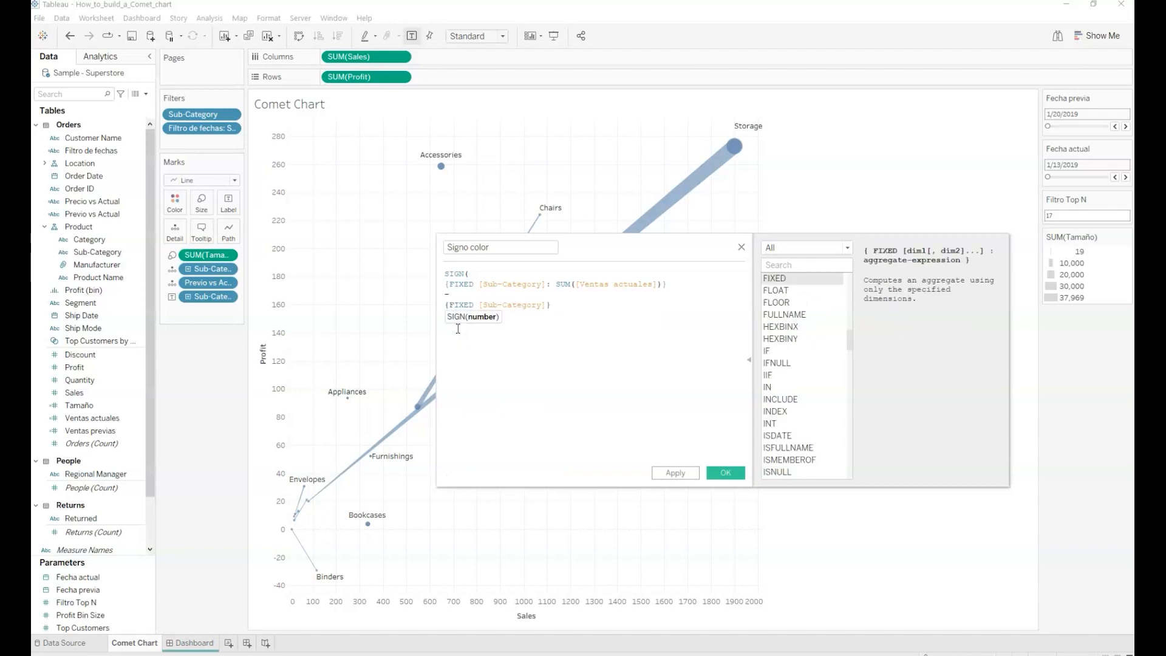
Add a colon after the second FIXED [Sub-Category] and remove the mistaken field reference that follows it
type(":[sub")
key("Return")
key("BackSpace")
key("BackSpace")
key("BackSpace")
key("BackSpace")
key("BackSpace")
key("BackSpace")
key("BackSpace")
key("BackSpace")
key("BackSpace")
key("BackSpace")
key("BackSpace")
key("BackSpace")
key("BackSpace")
key("BackSpace")
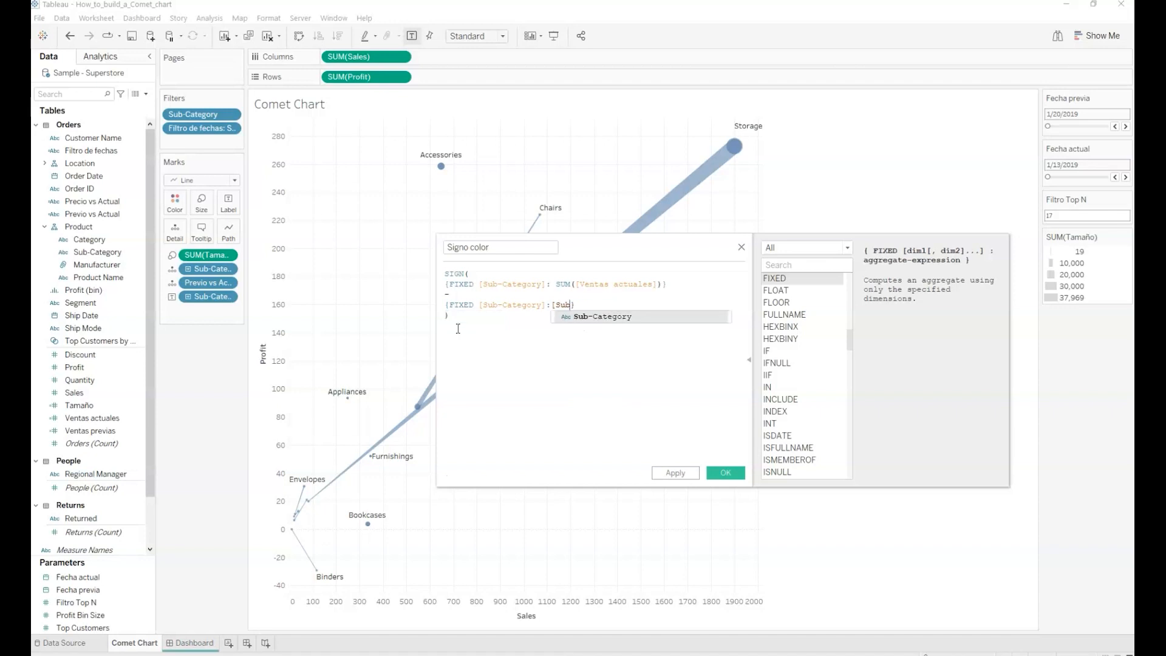
Complete the second FIXED expression with SUM([Ventas previas]) and save the Signo color calculation
type("SU")
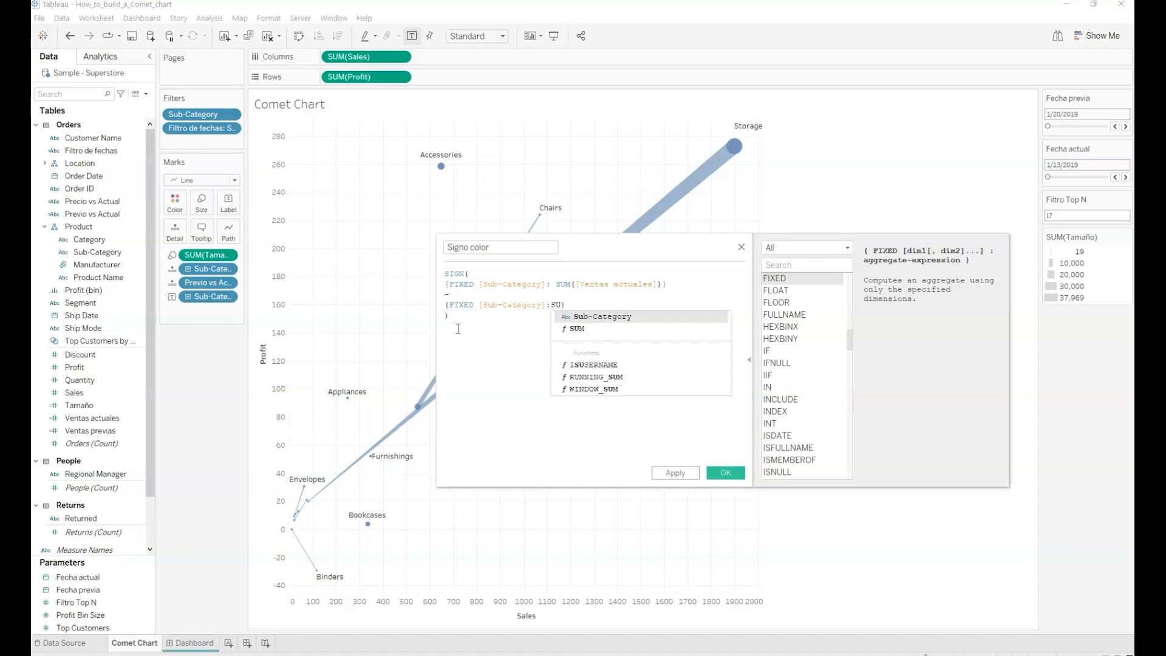
key("Down")
key("Return")
type("VENT")
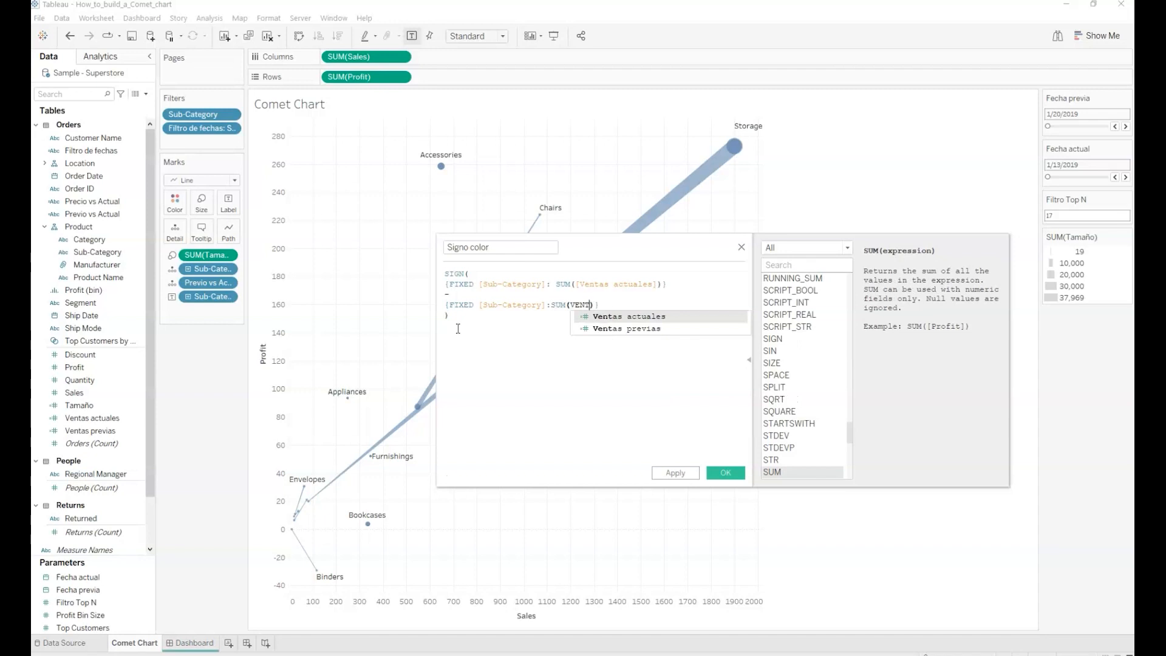
key("Down")
key("Return")
left_click(458, 331)
left_click(673, 474)
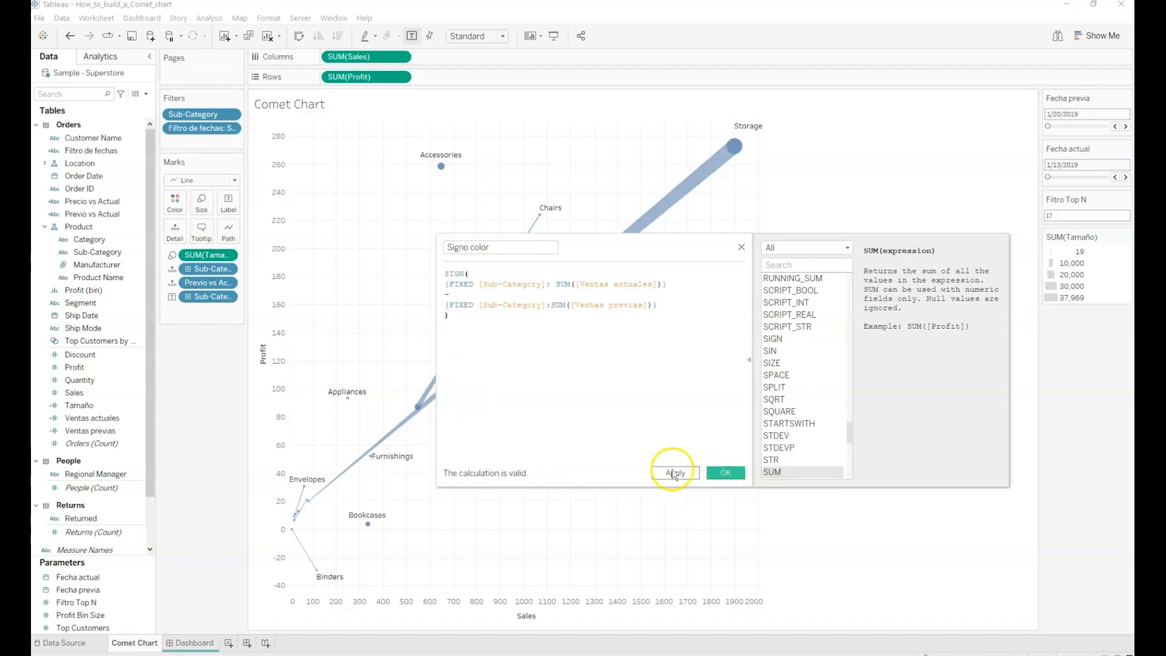
left_click(723, 473)
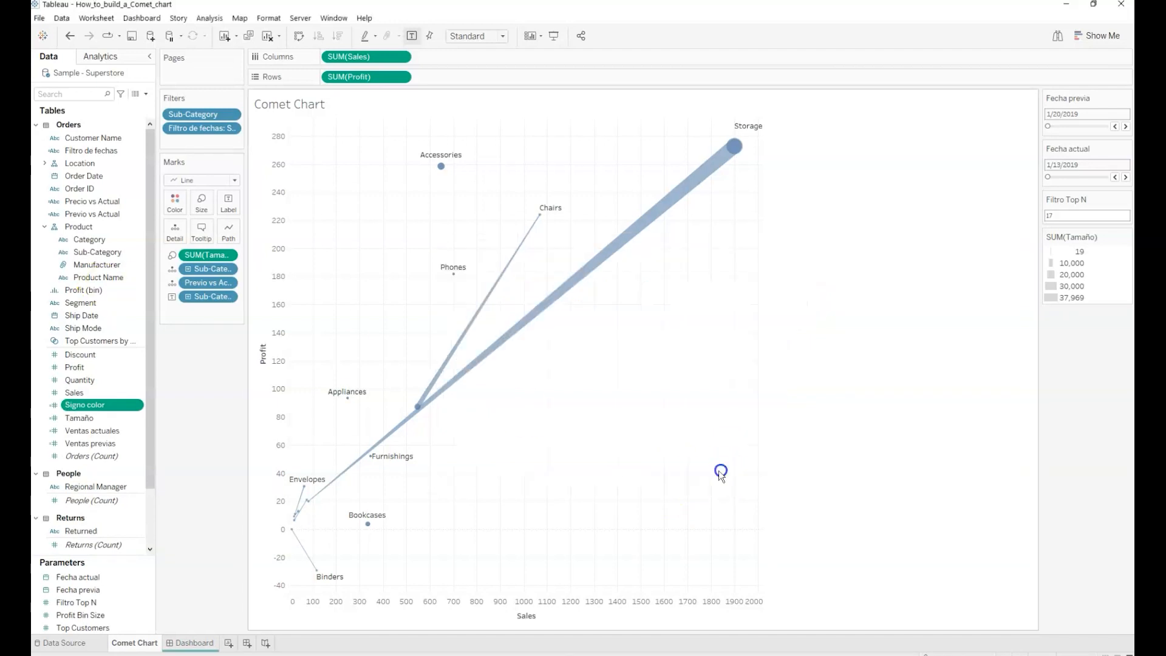
Color the marks by Signo color and set the palette's negative end to pink #f10790
left_click_drag(85, 405, 174, 202)
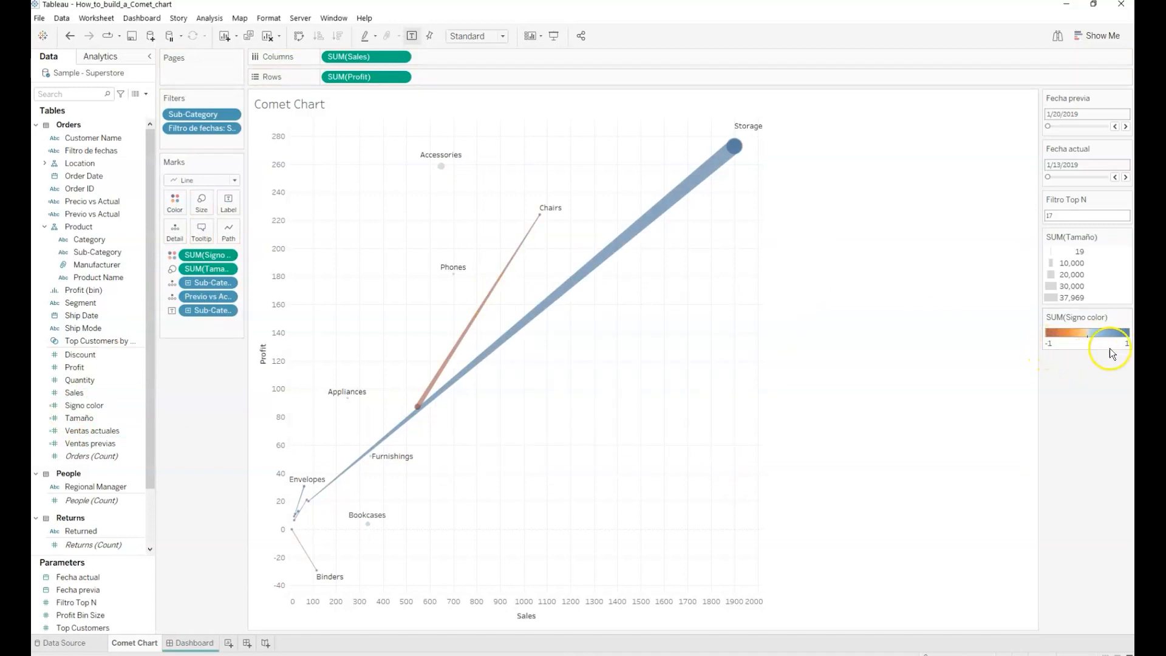
left_click(175, 203)
left_click(194, 239)
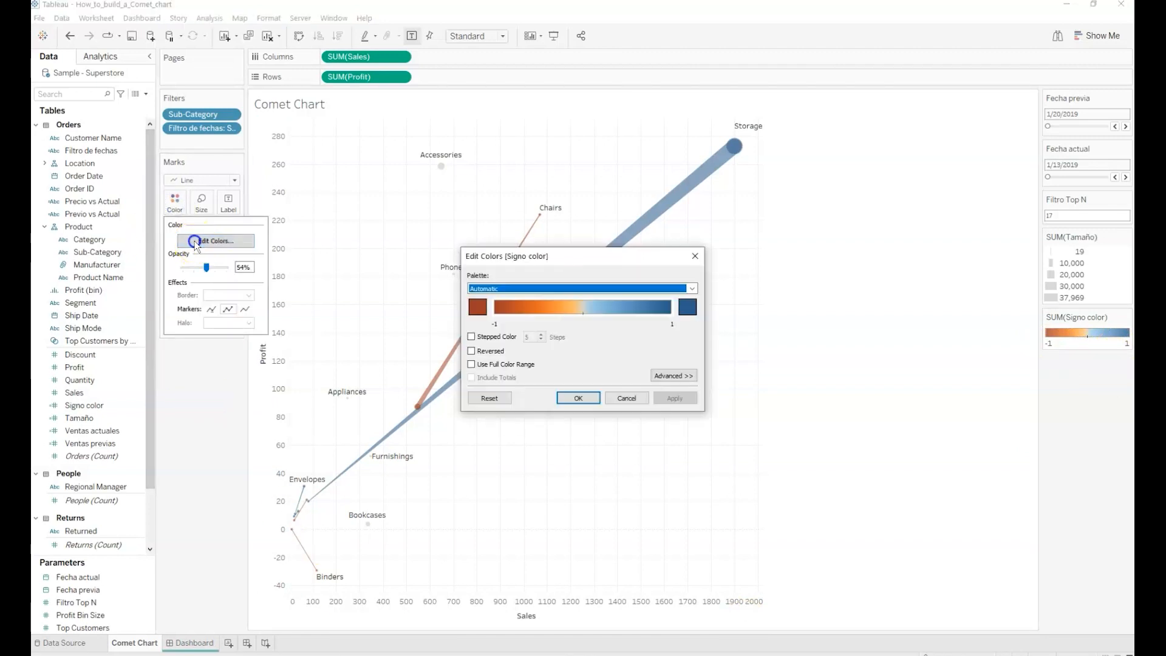
left_click(476, 308)
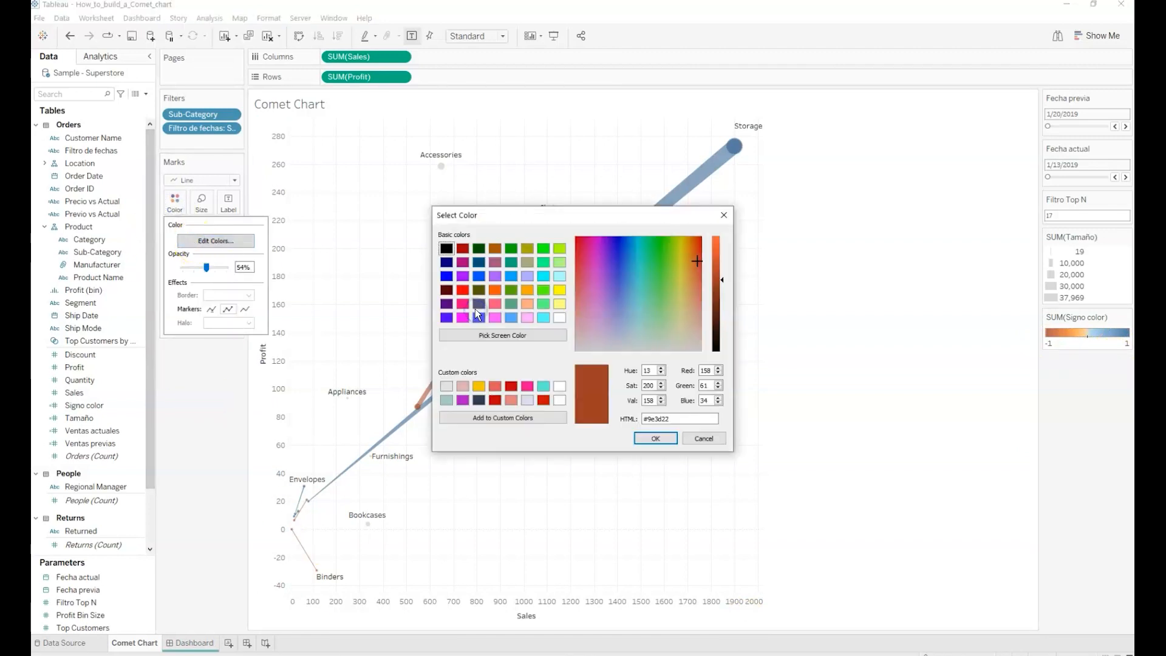
left_click(527, 386)
left_click(647, 438)
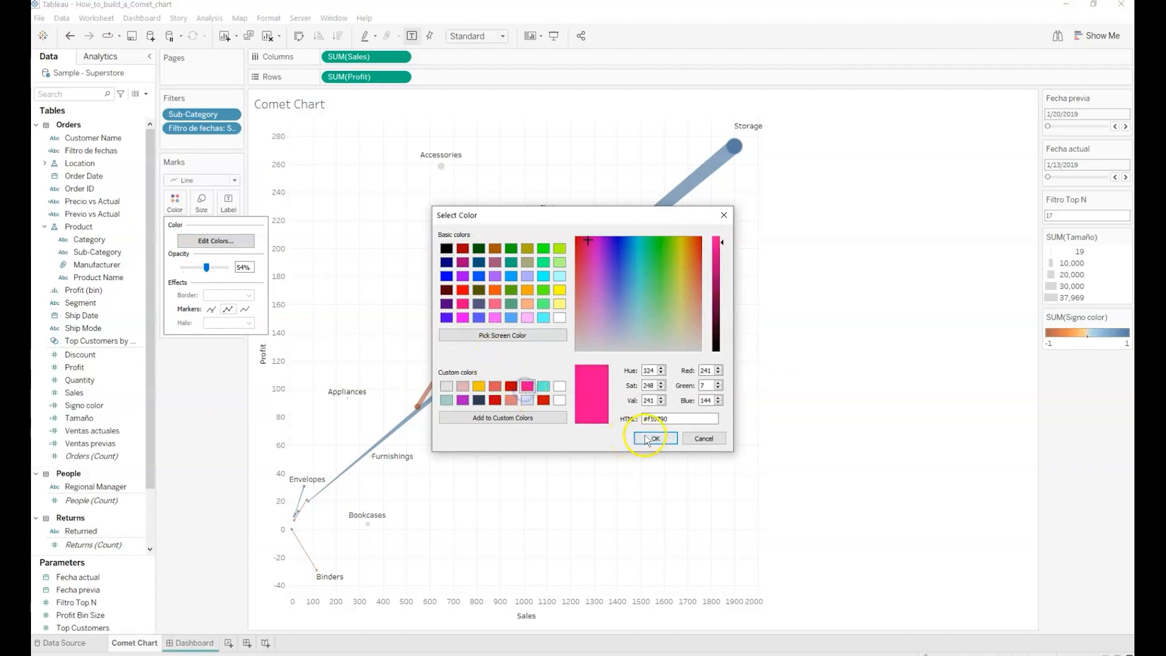
Set the palette's positive end to the custom turquoise and confirm the Signo color palette
left_click(683, 306)
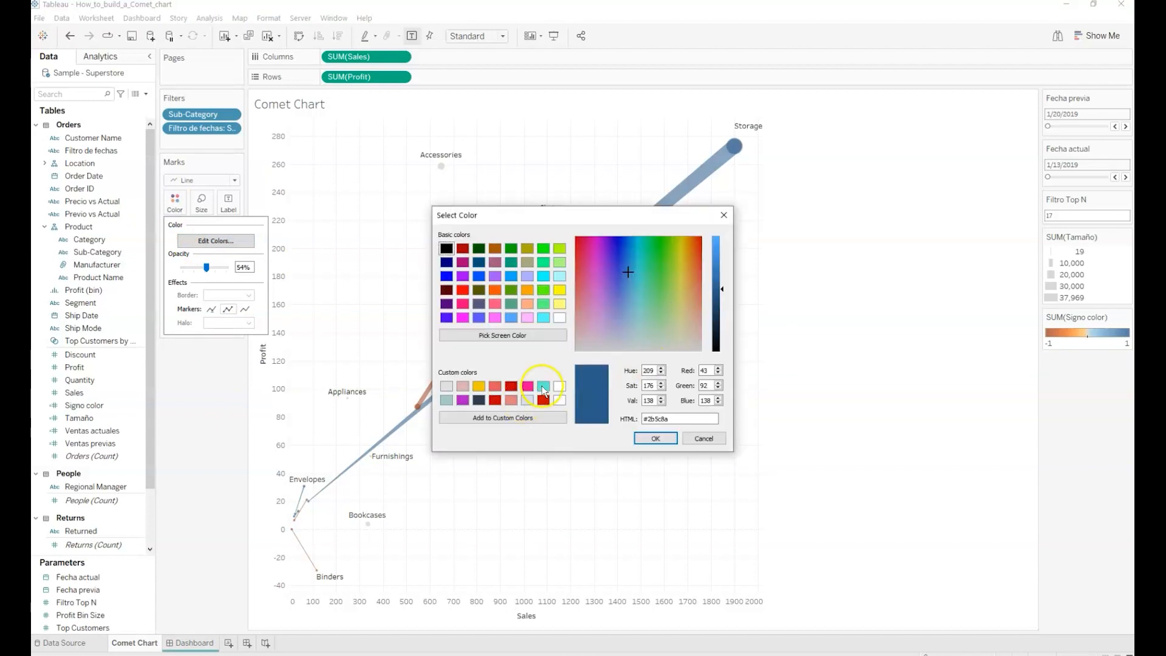
left_click(543, 387)
left_click(653, 438)
left_click(589, 402)
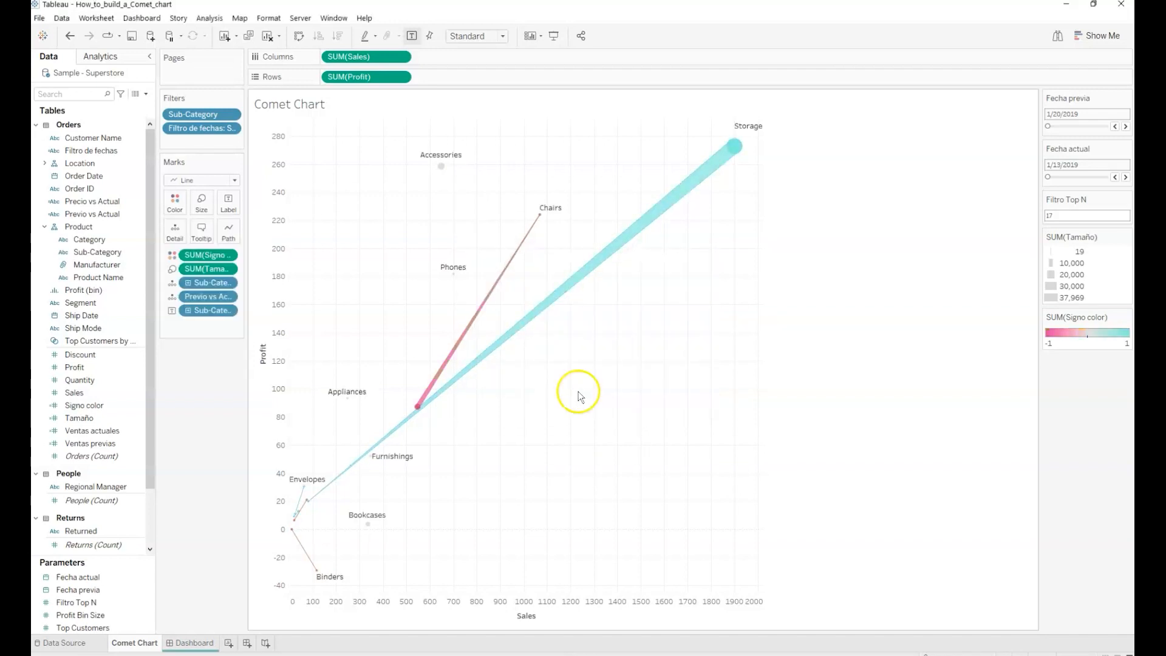
Open the worksheet's line formatting and set Grid Lines to None
right_click(376, 246)
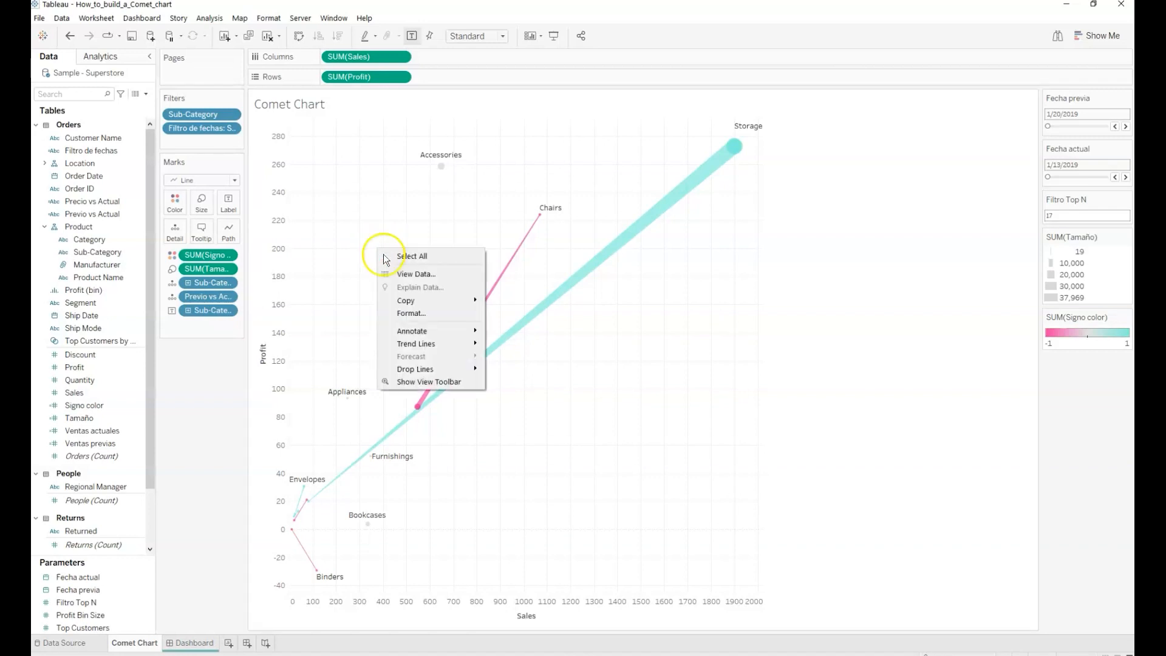
left_click(411, 313)
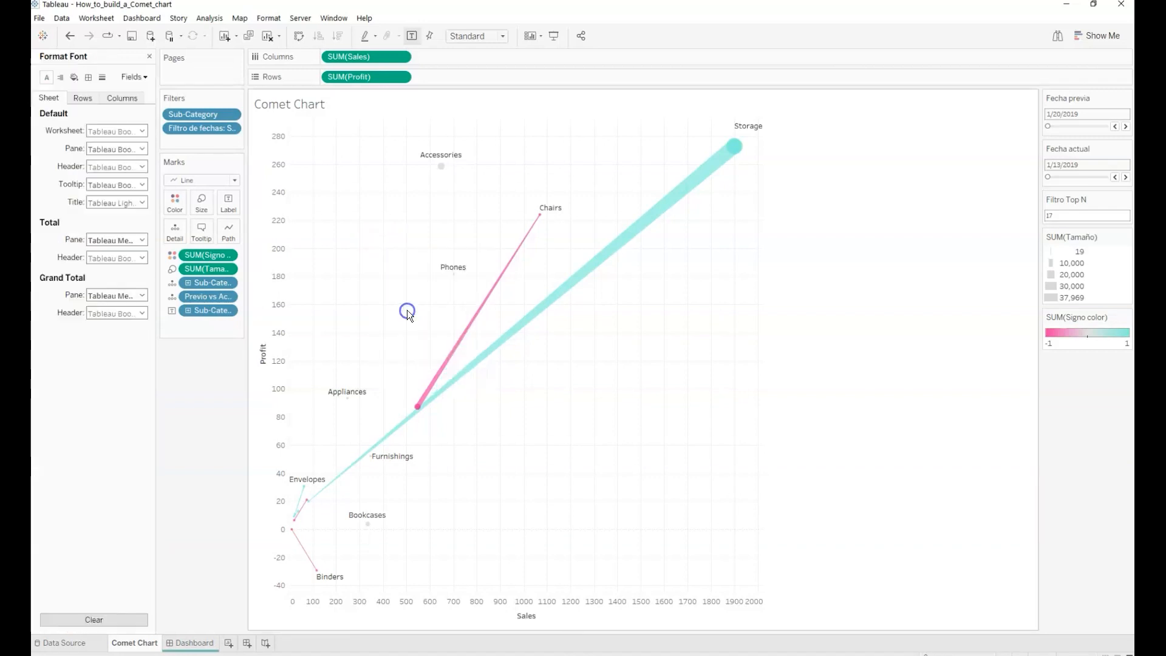
left_click(88, 77)
left_click(102, 78)
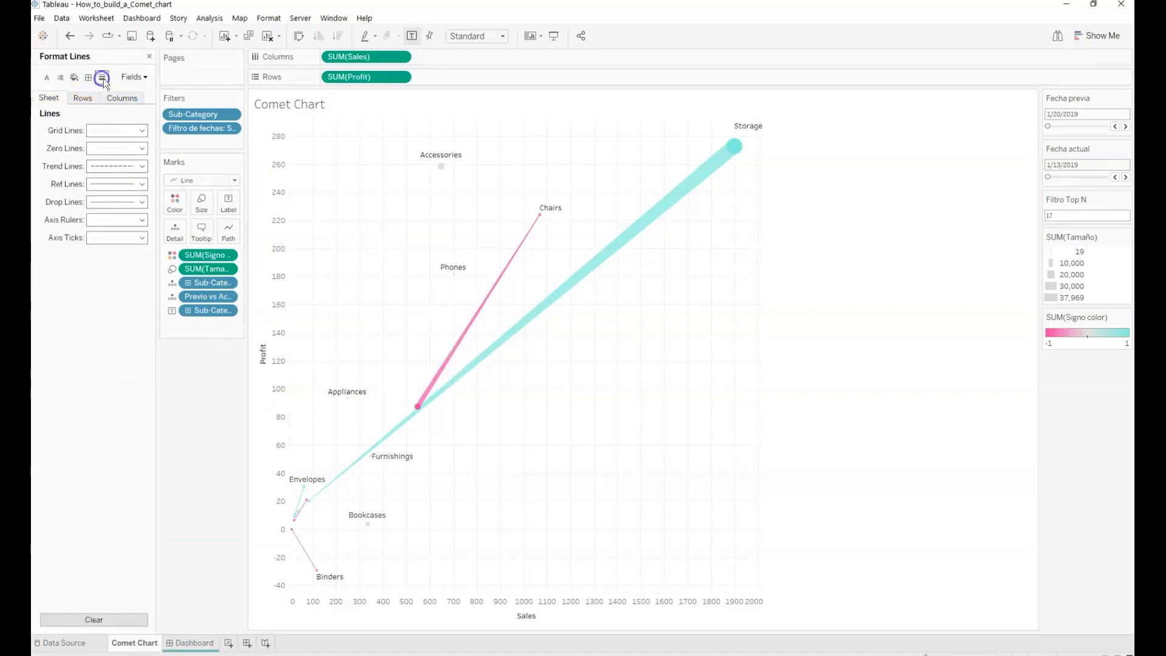
left_click(137, 130)
left_click(138, 130)
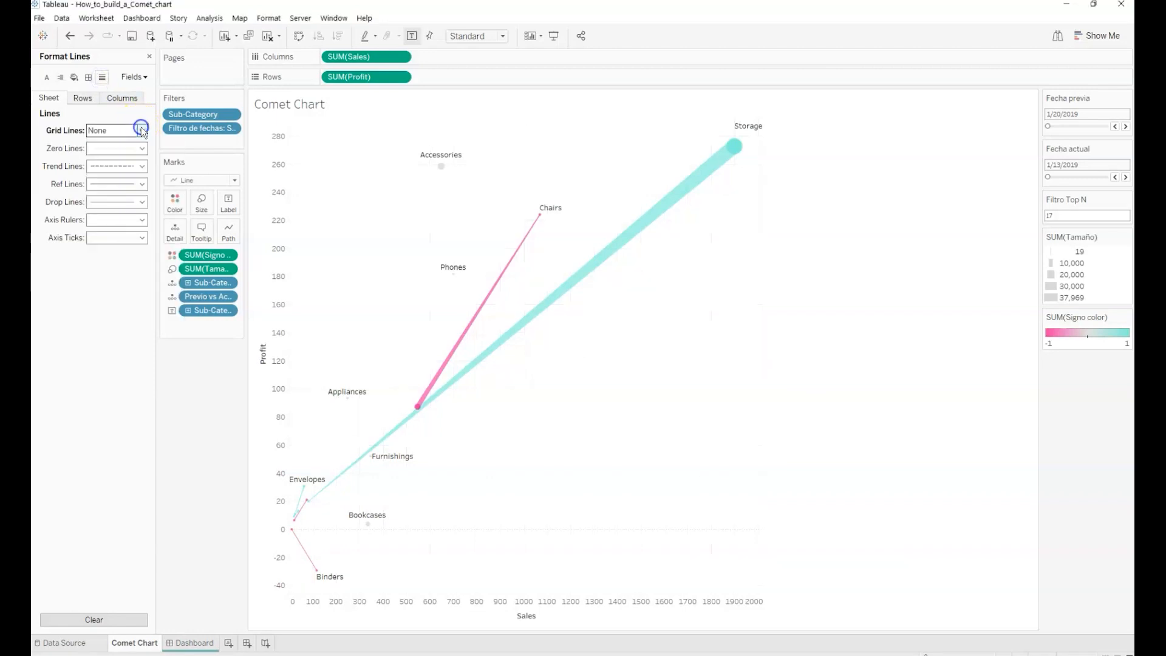
Set the sheet's Zero Lines, Trend Lines and Ref Lines to None
left_click(140, 148)
left_click(132, 165)
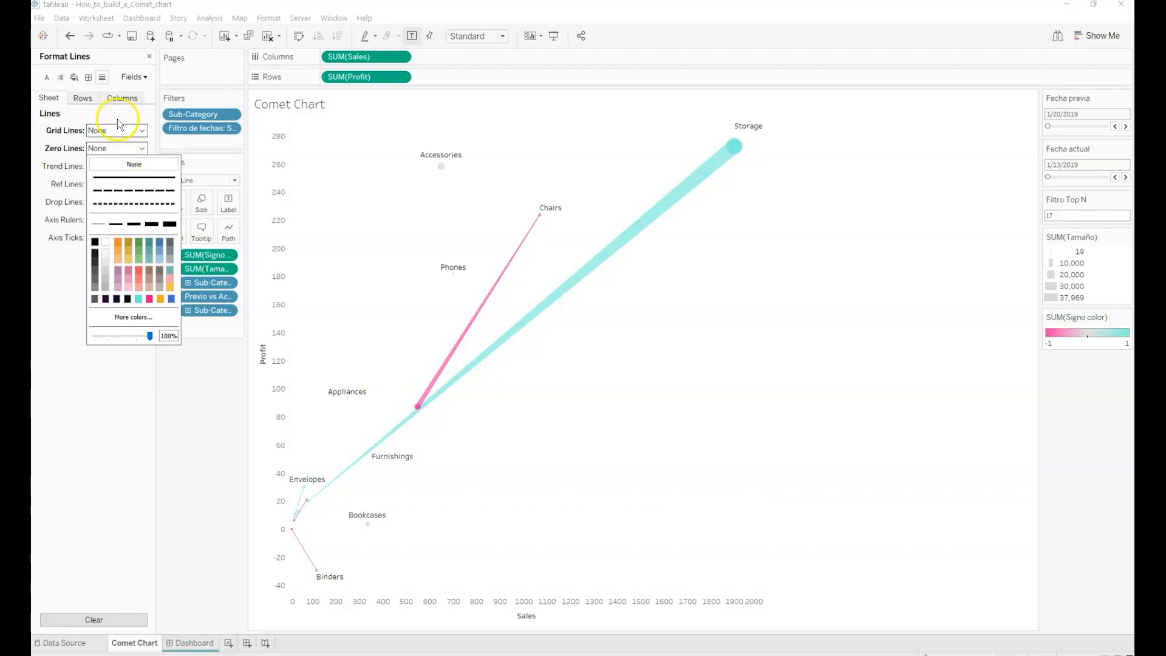
left_click(140, 148)
left_click(135, 183)
left_click(134, 200)
left_click(141, 166)
left_click(130, 183)
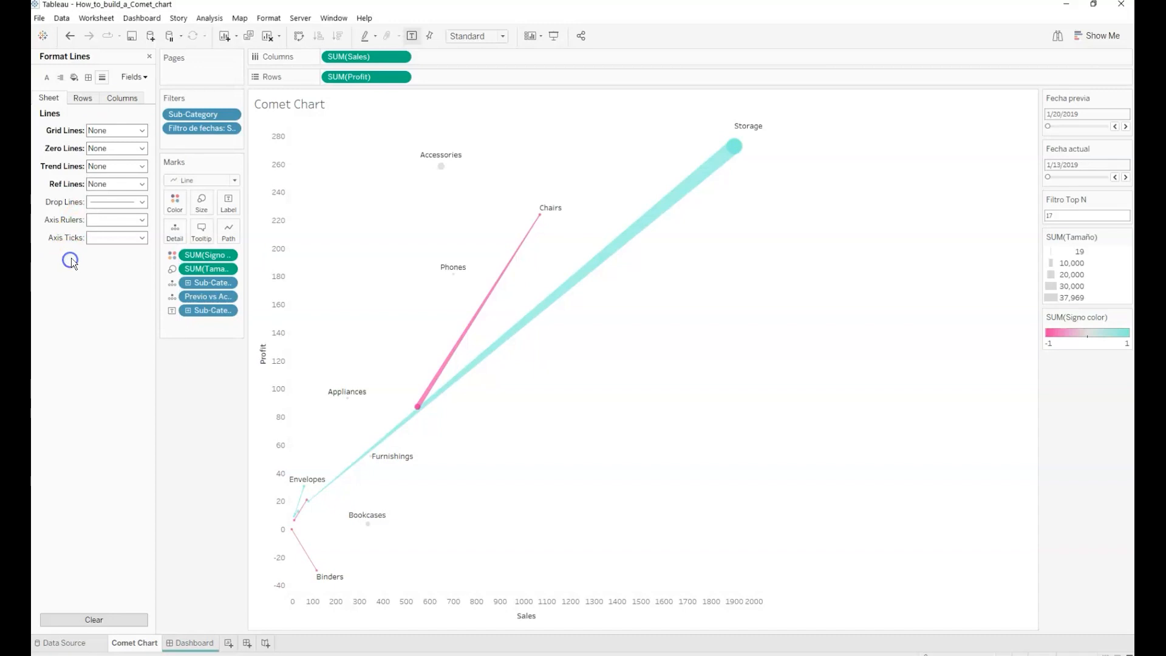
Set Axis Rulers to None for both the columns and the rows
left_click(120, 99)
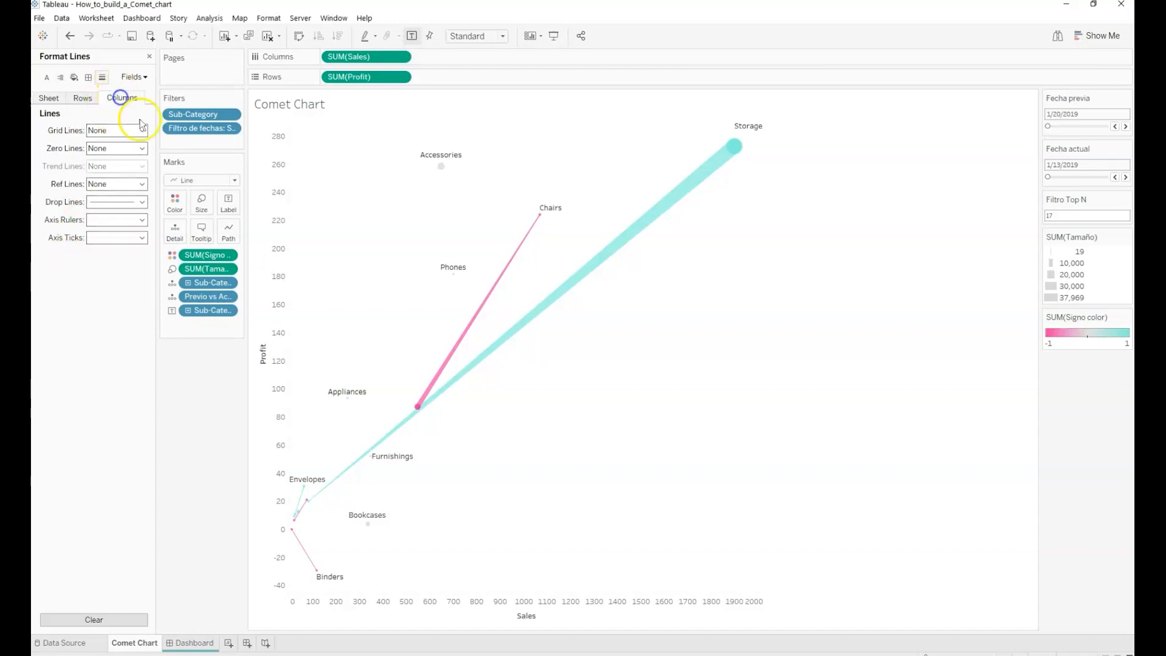
left_click(141, 220)
left_click(135, 236)
left_click(88, 101)
left_click(141, 219)
left_click(130, 239)
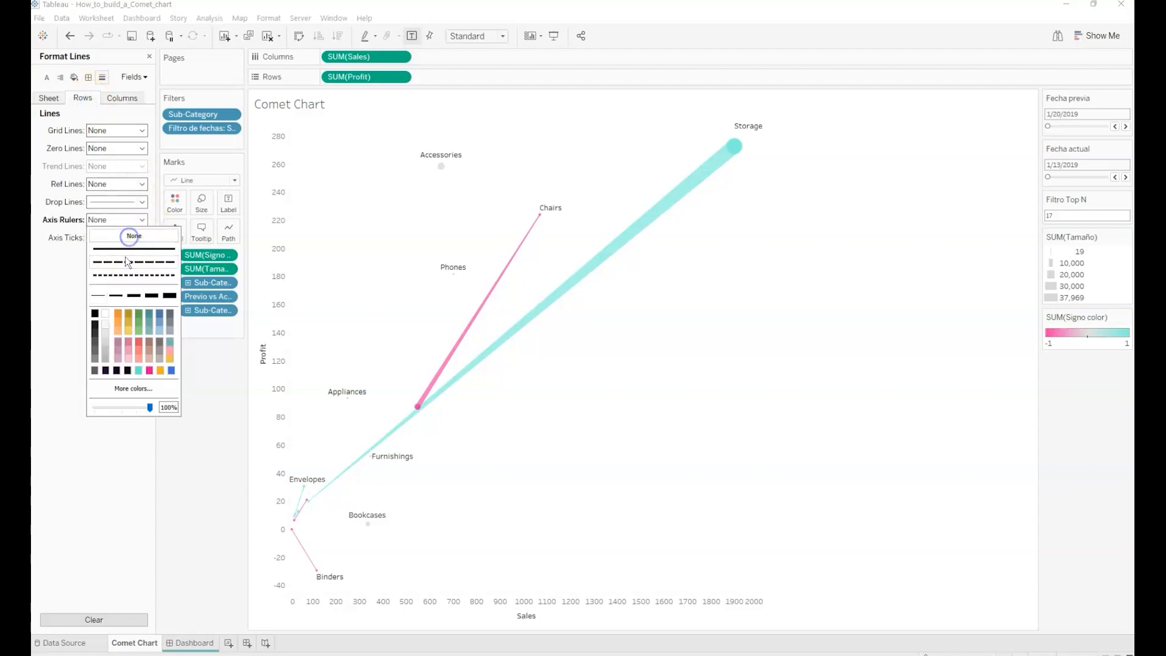
left_click(100, 489)
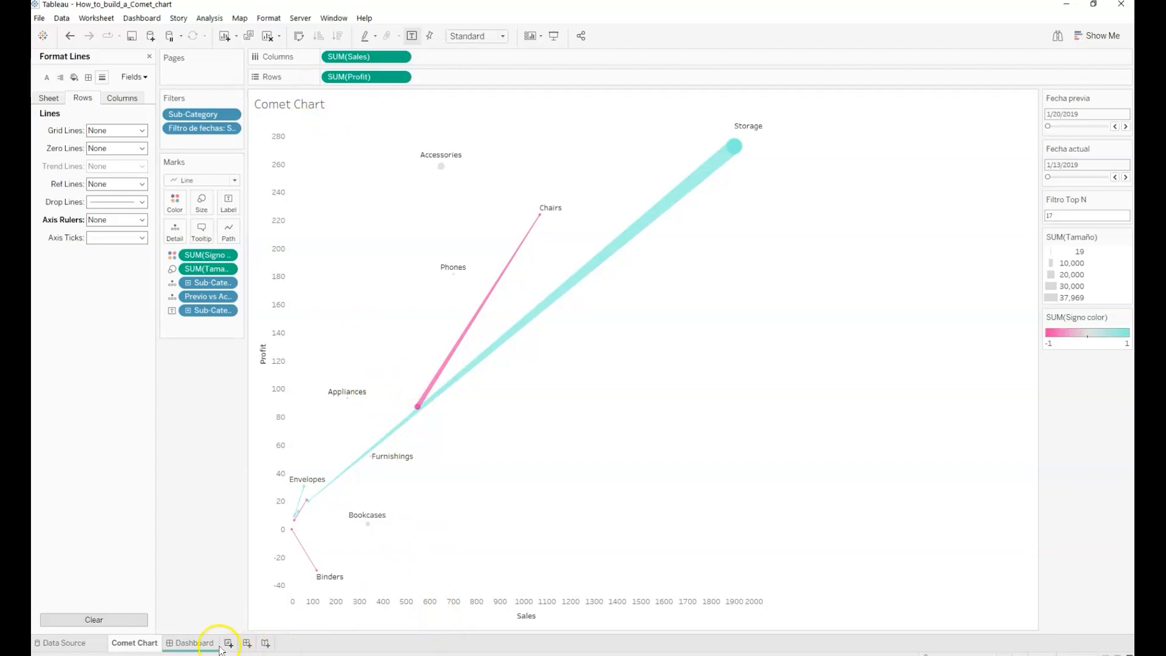
Switch to the dashboard, close the formatting pane and place the Comet Chart sheet below the title
left_click(198, 642)
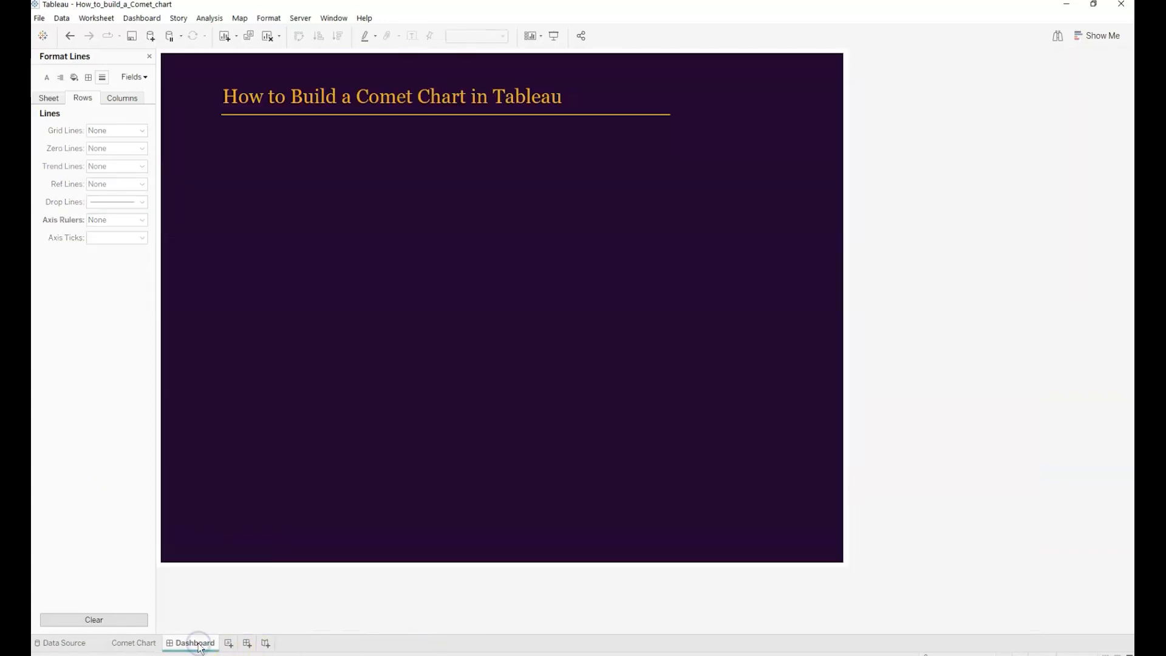
left_click(149, 56)
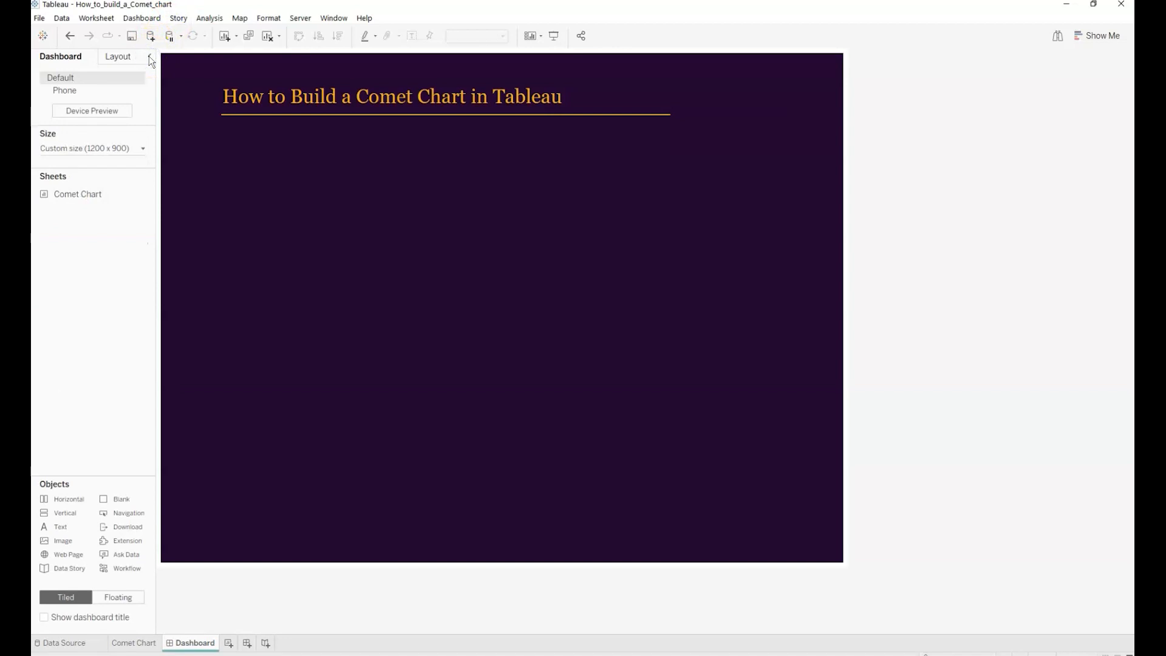
mouse_move(62, 197)
left_click_drag(63, 198, 332, 265)
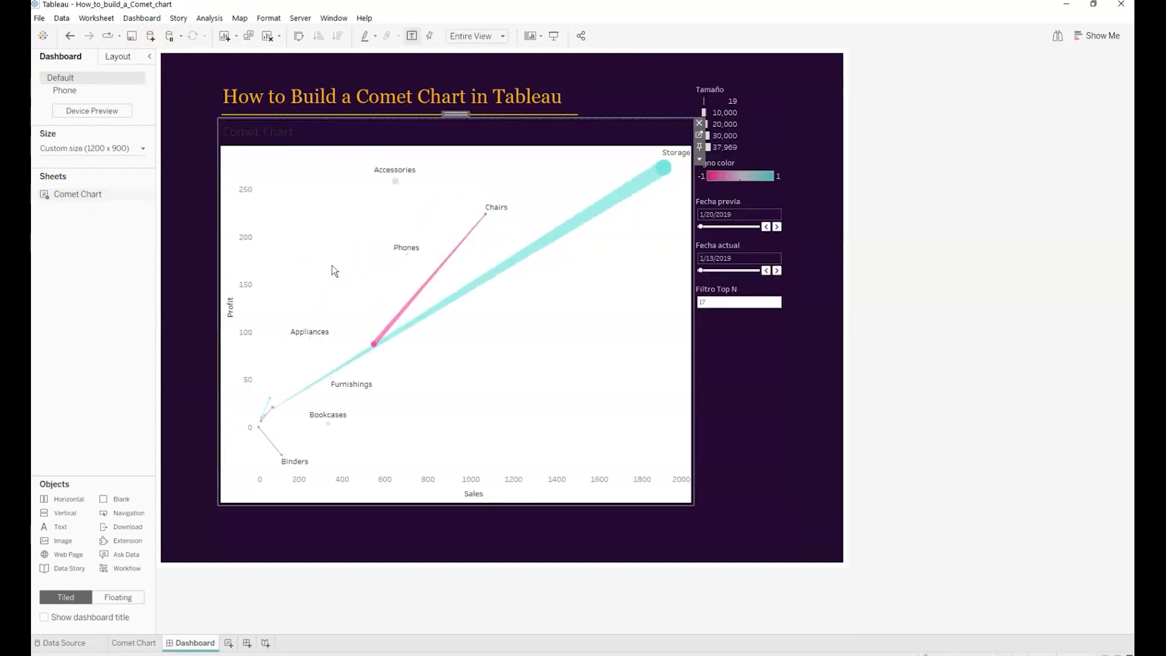
Hide the Comet Chart sheet's title on the dashboard and set its worksheet shading to None
left_click(700, 159)
left_click(708, 225)
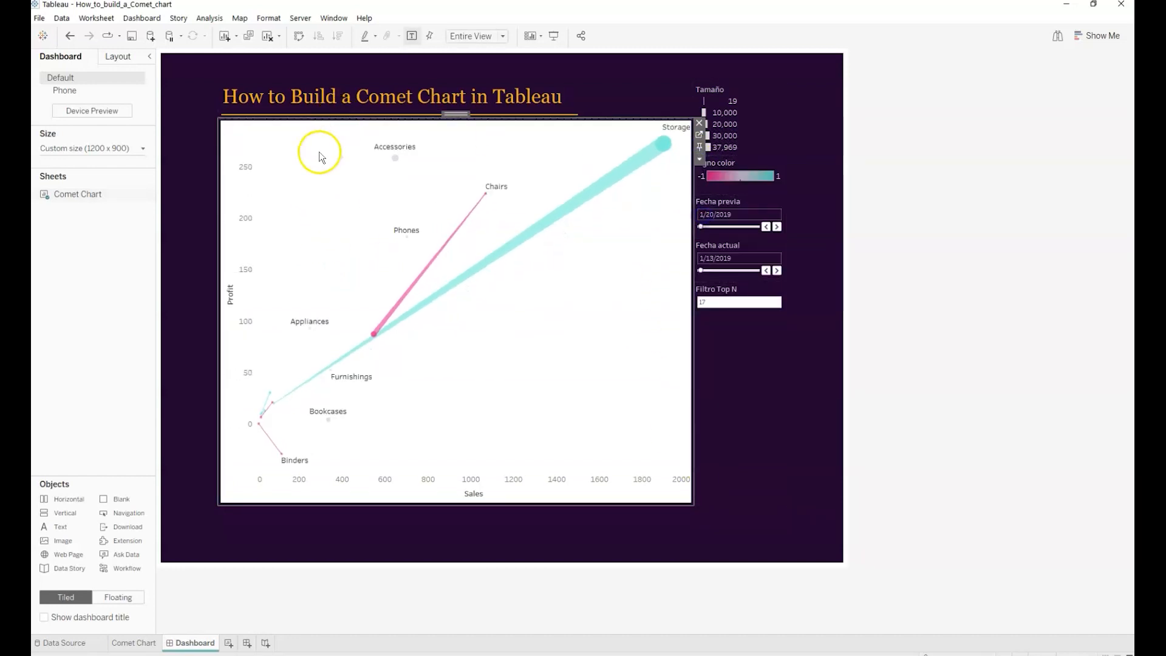
right_click(301, 165)
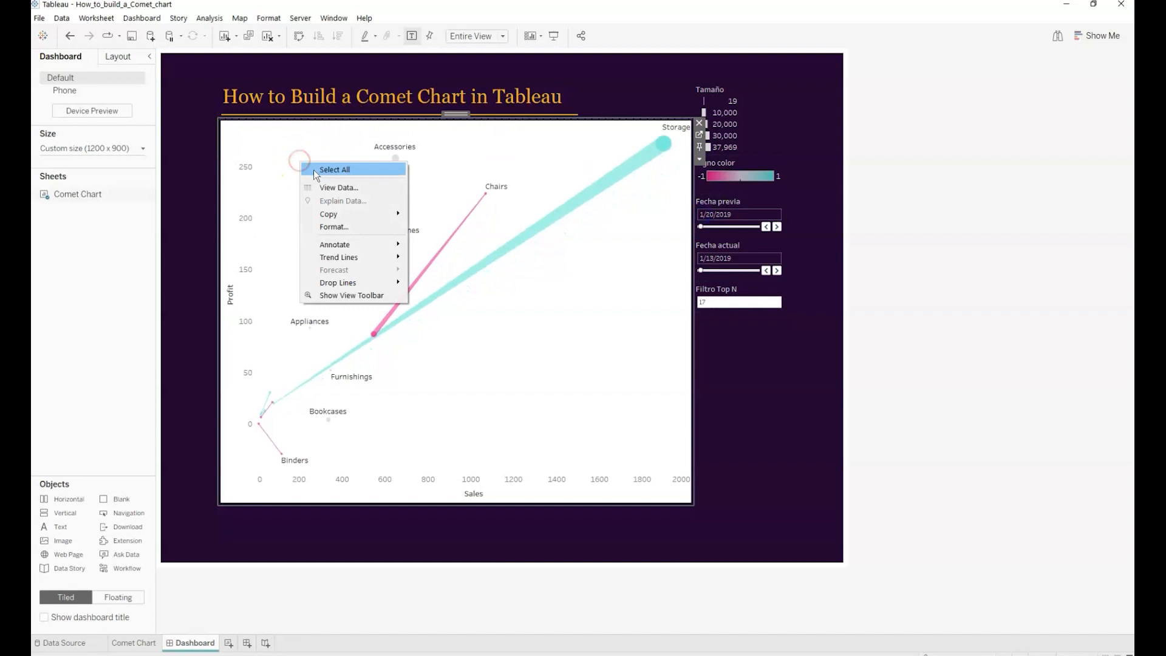
left_click(330, 226)
left_click(74, 77)
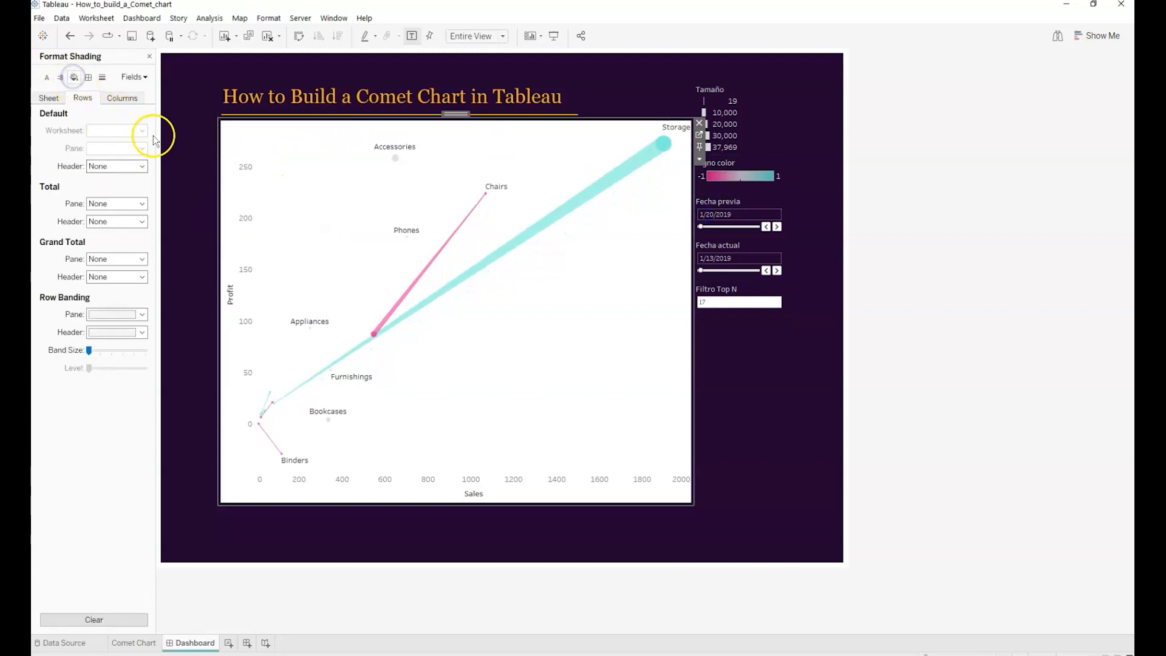
left_click(49, 98)
left_click(140, 133)
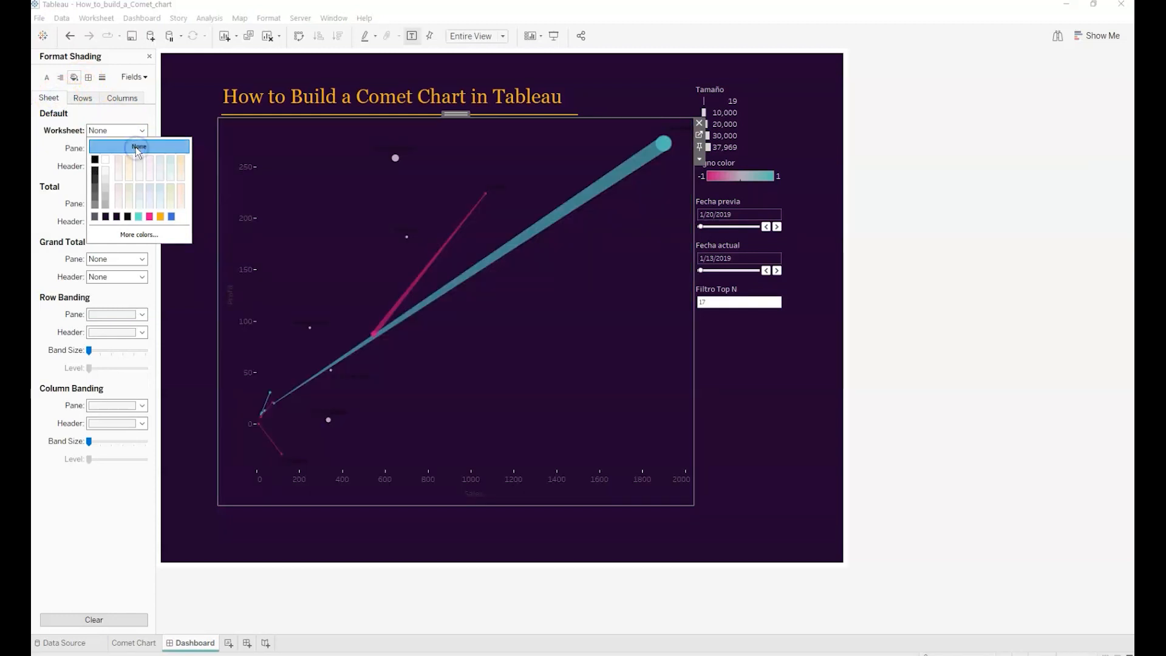
Format the Sales axis of the comet chart with a white font
right_click(300, 477)
left_click(344, 532)
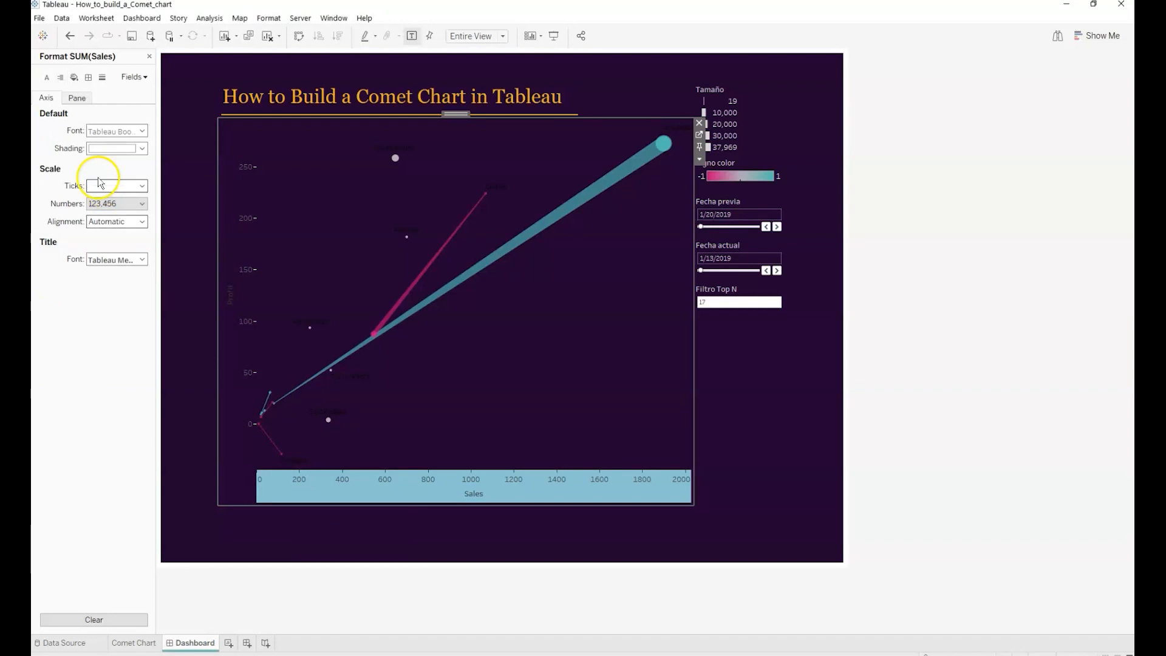
left_click(142, 148)
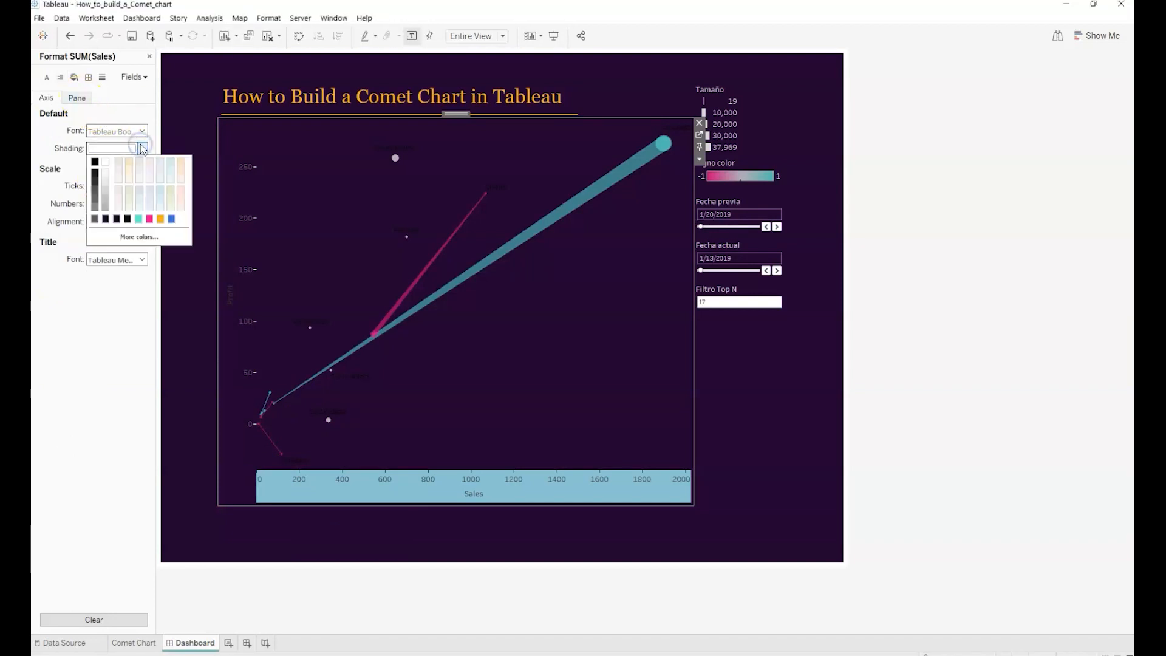
left_click(142, 131)
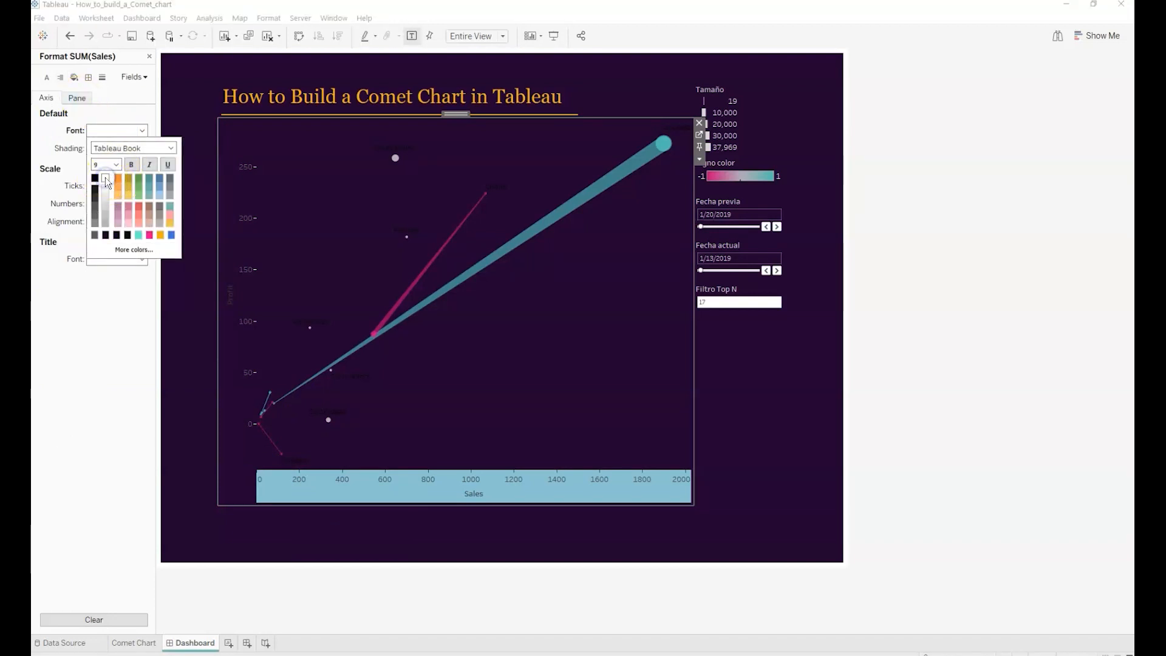
left_click(104, 307)
left_click(283, 534)
Open the font options in the Profit axis formatting
left_click(235, 324)
right_click(245, 275)
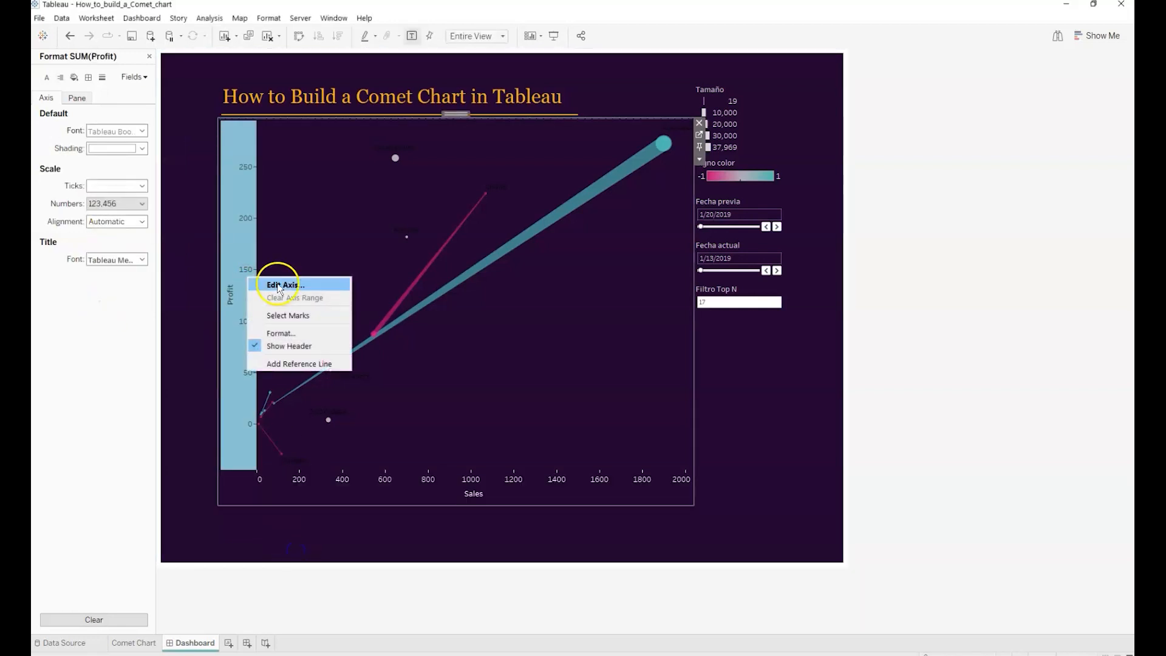
left_click(280, 332)
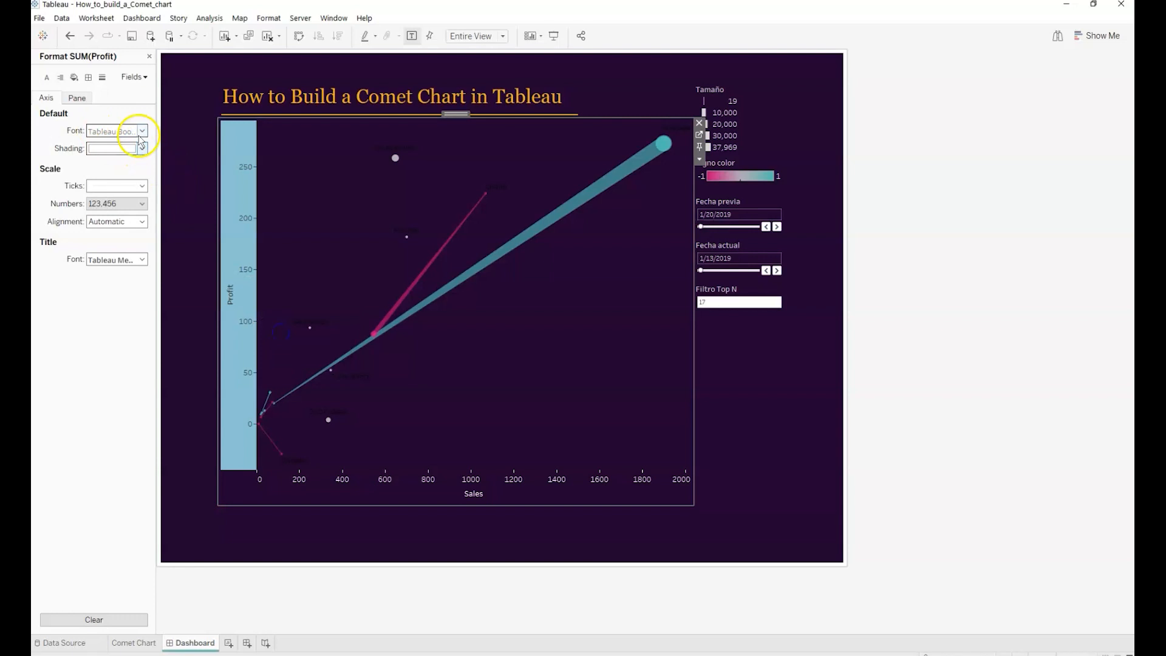
left_click(142, 131)
left_click(325, 572)
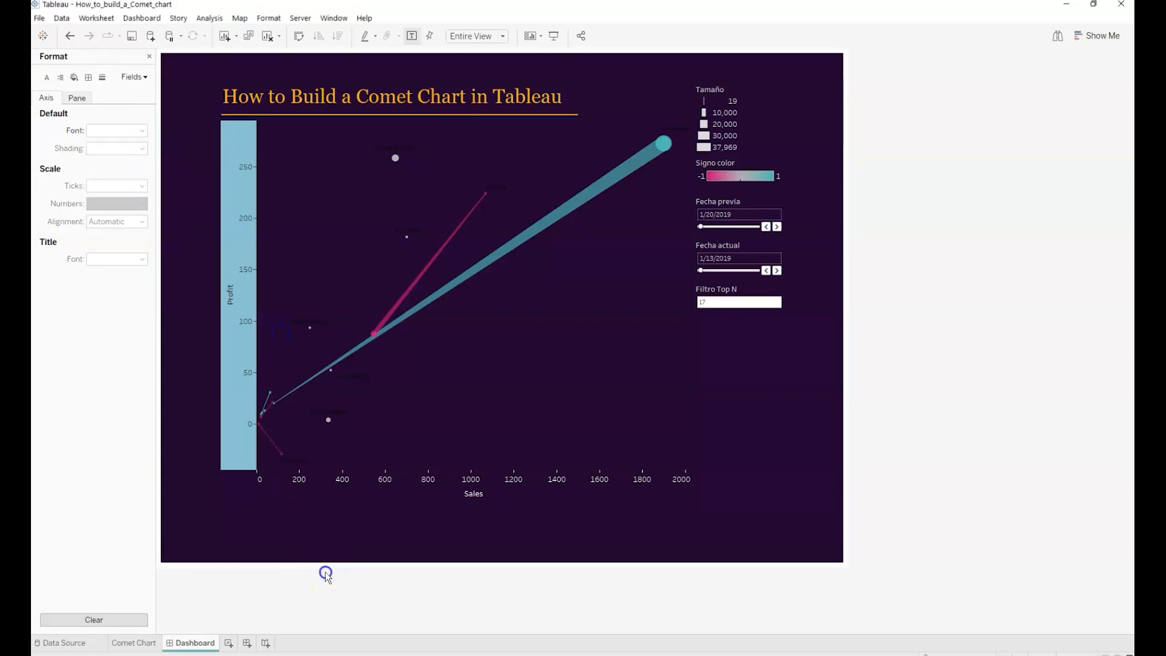
Remove the Tamaño size legend and the Signo color legend from the dashboard
left_click(751, 134)
left_click(790, 88)
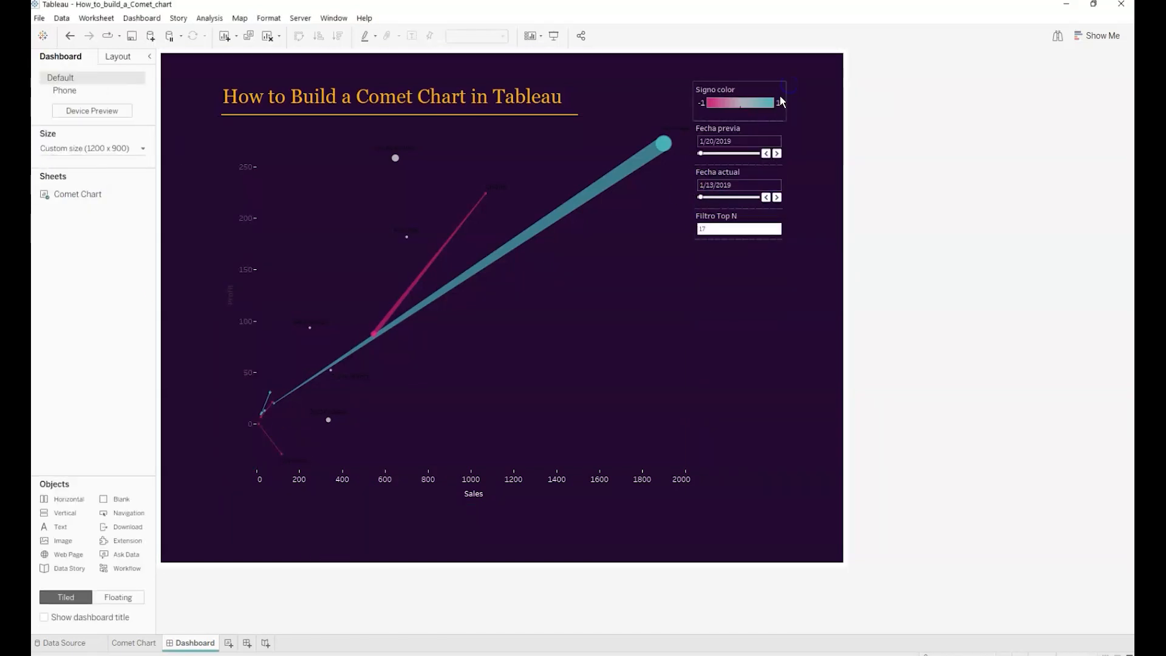
left_click(791, 88)
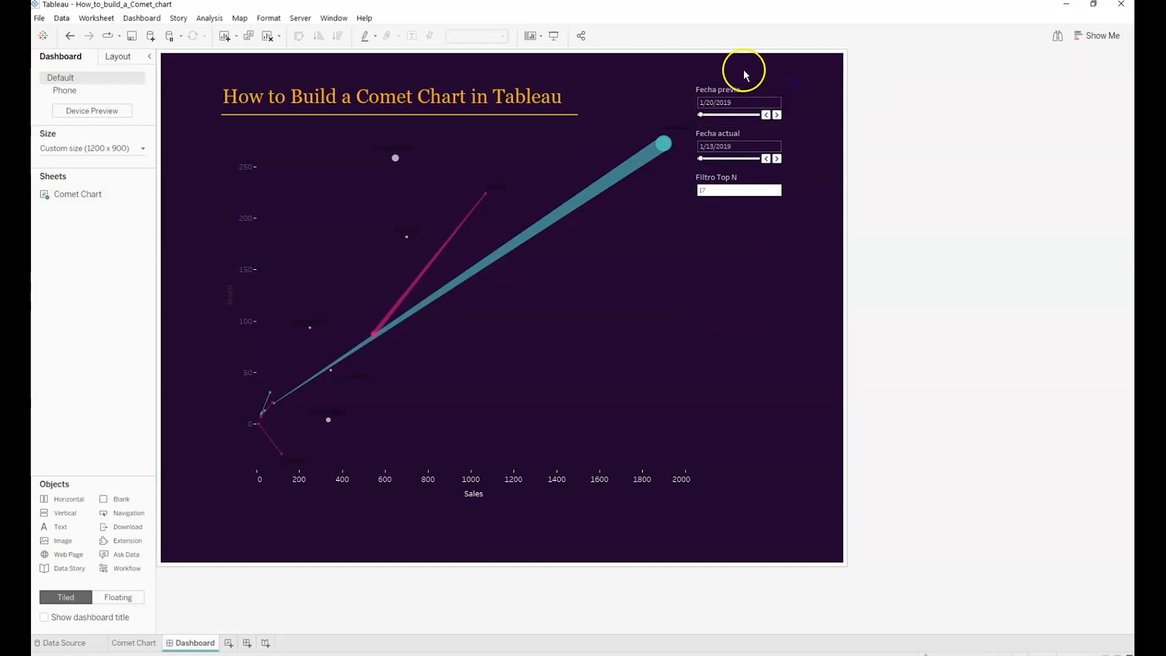